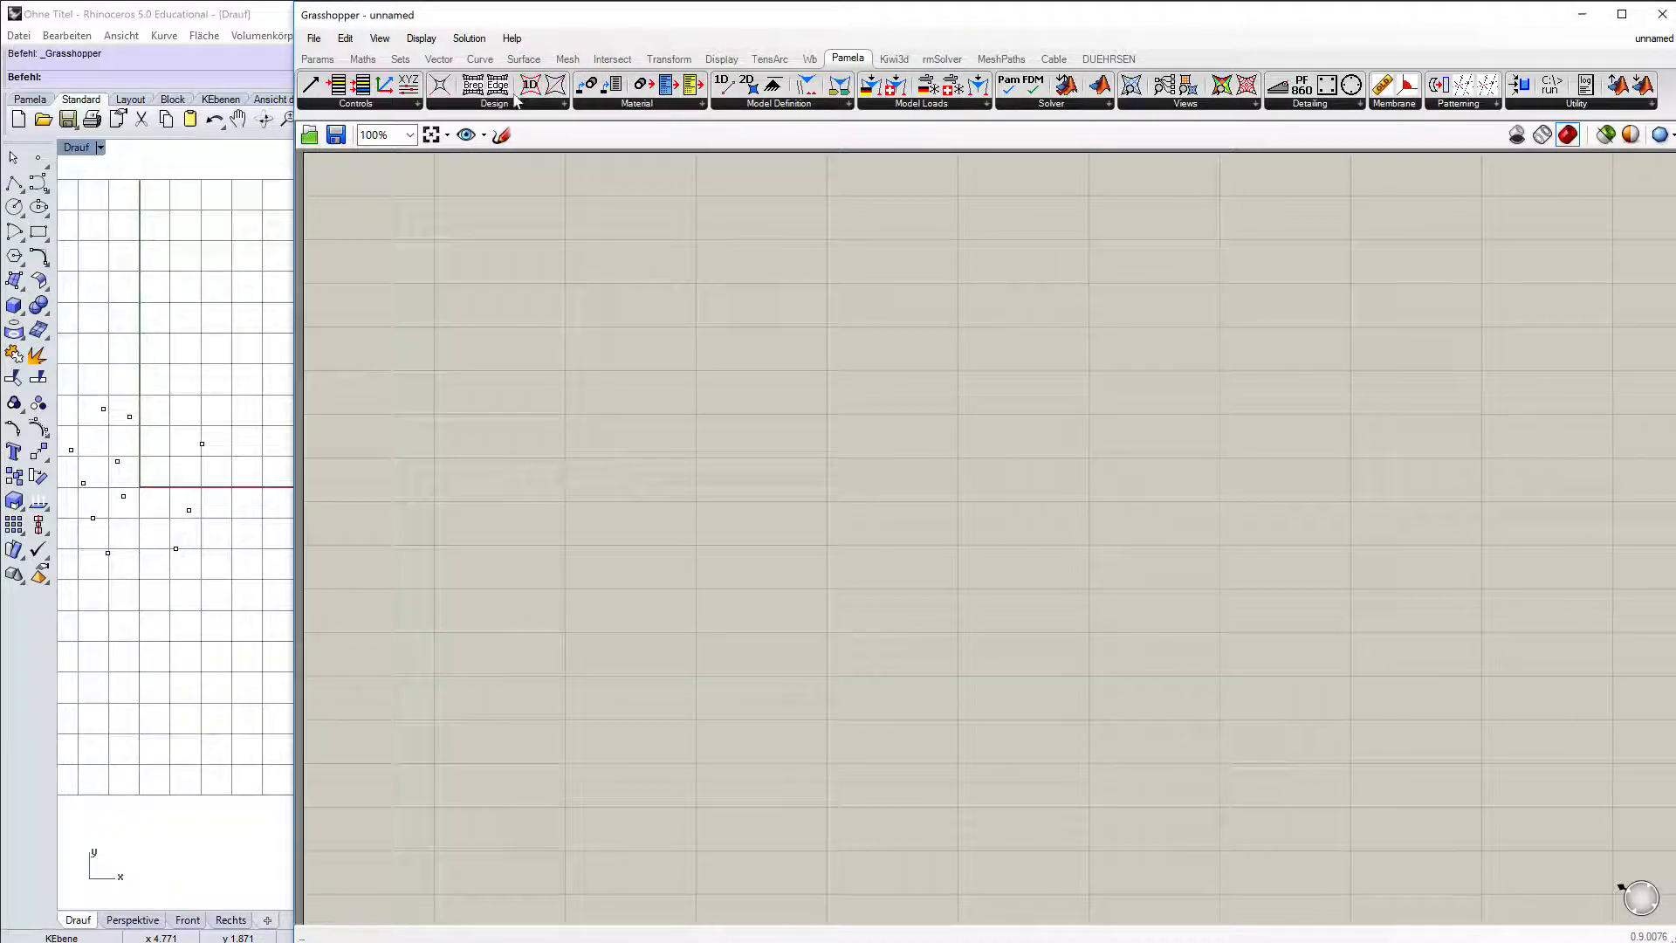
Place Pamela's List Item Selector component on the Grasshopper canvas
{"action": "left_click", "coordinate": [563, 104]}
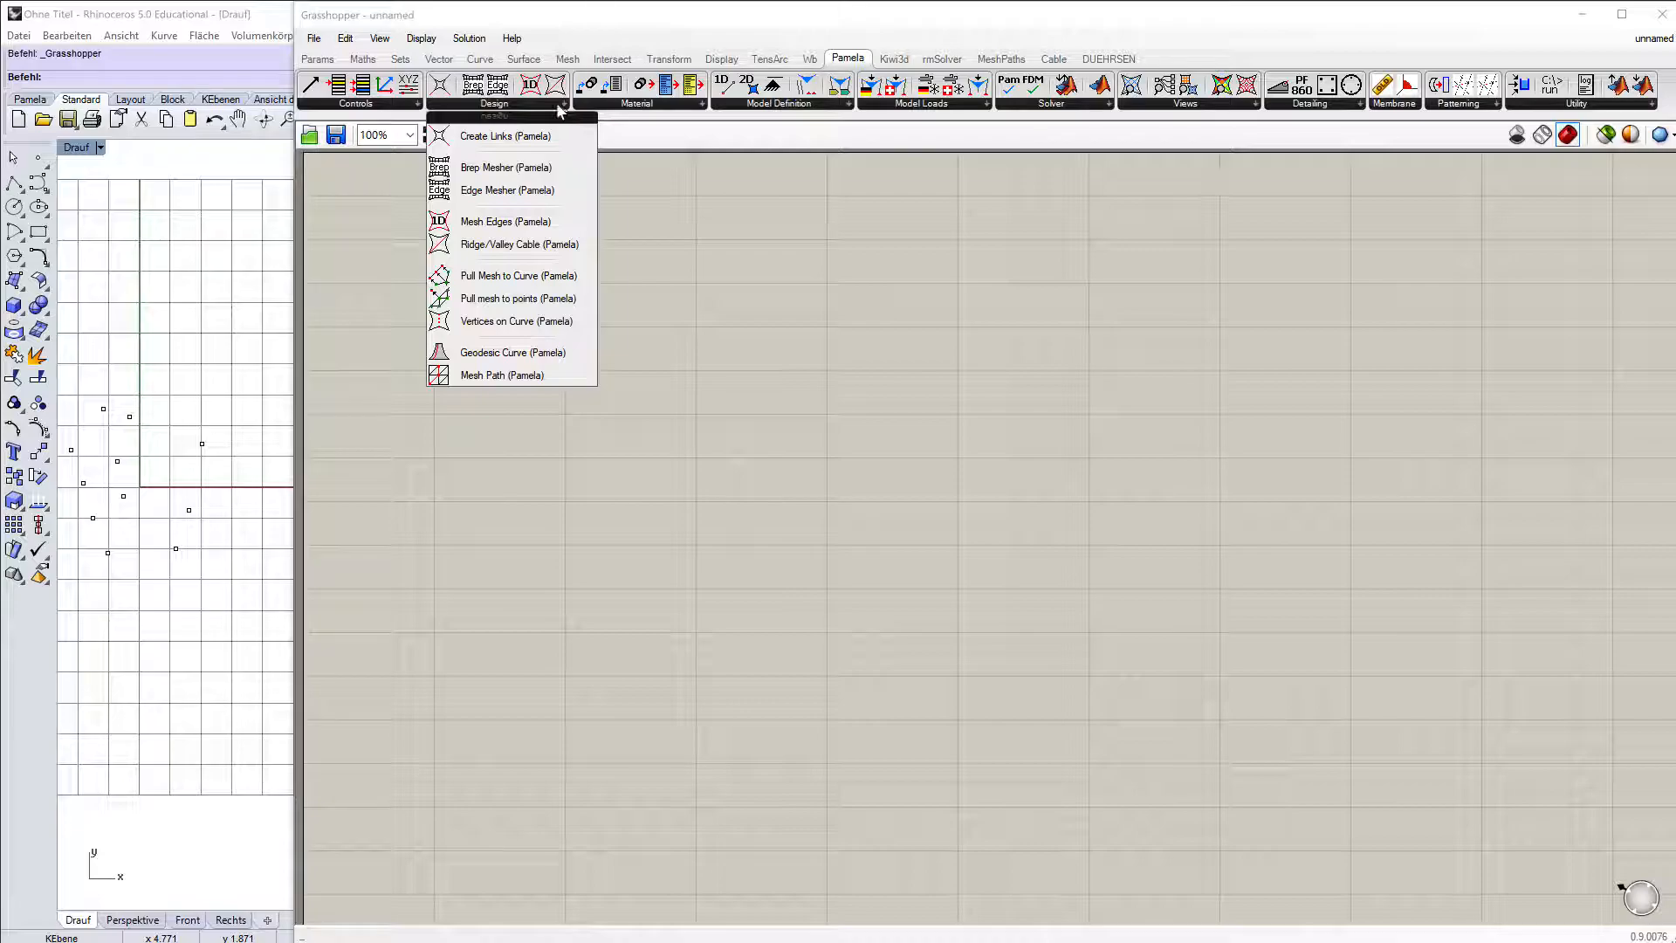
{"action": "left_click", "coordinate": [385, 108]}
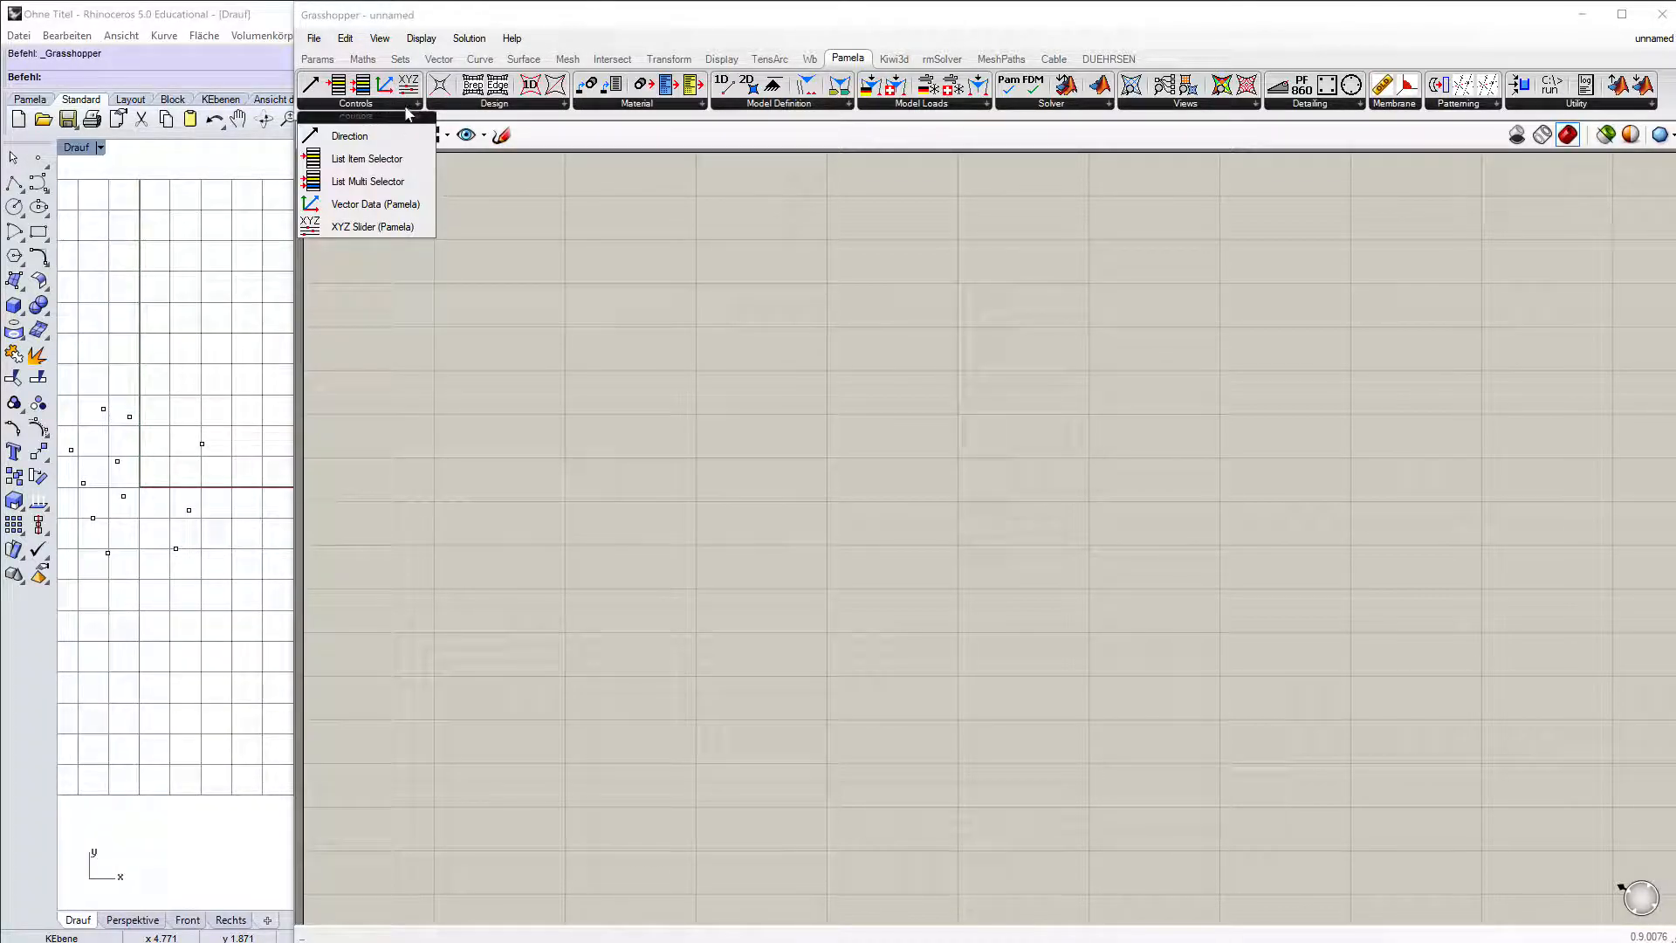
{"action": "left_click_drag", "start_coordinate": [374, 157], "coordinate": [777, 615]}
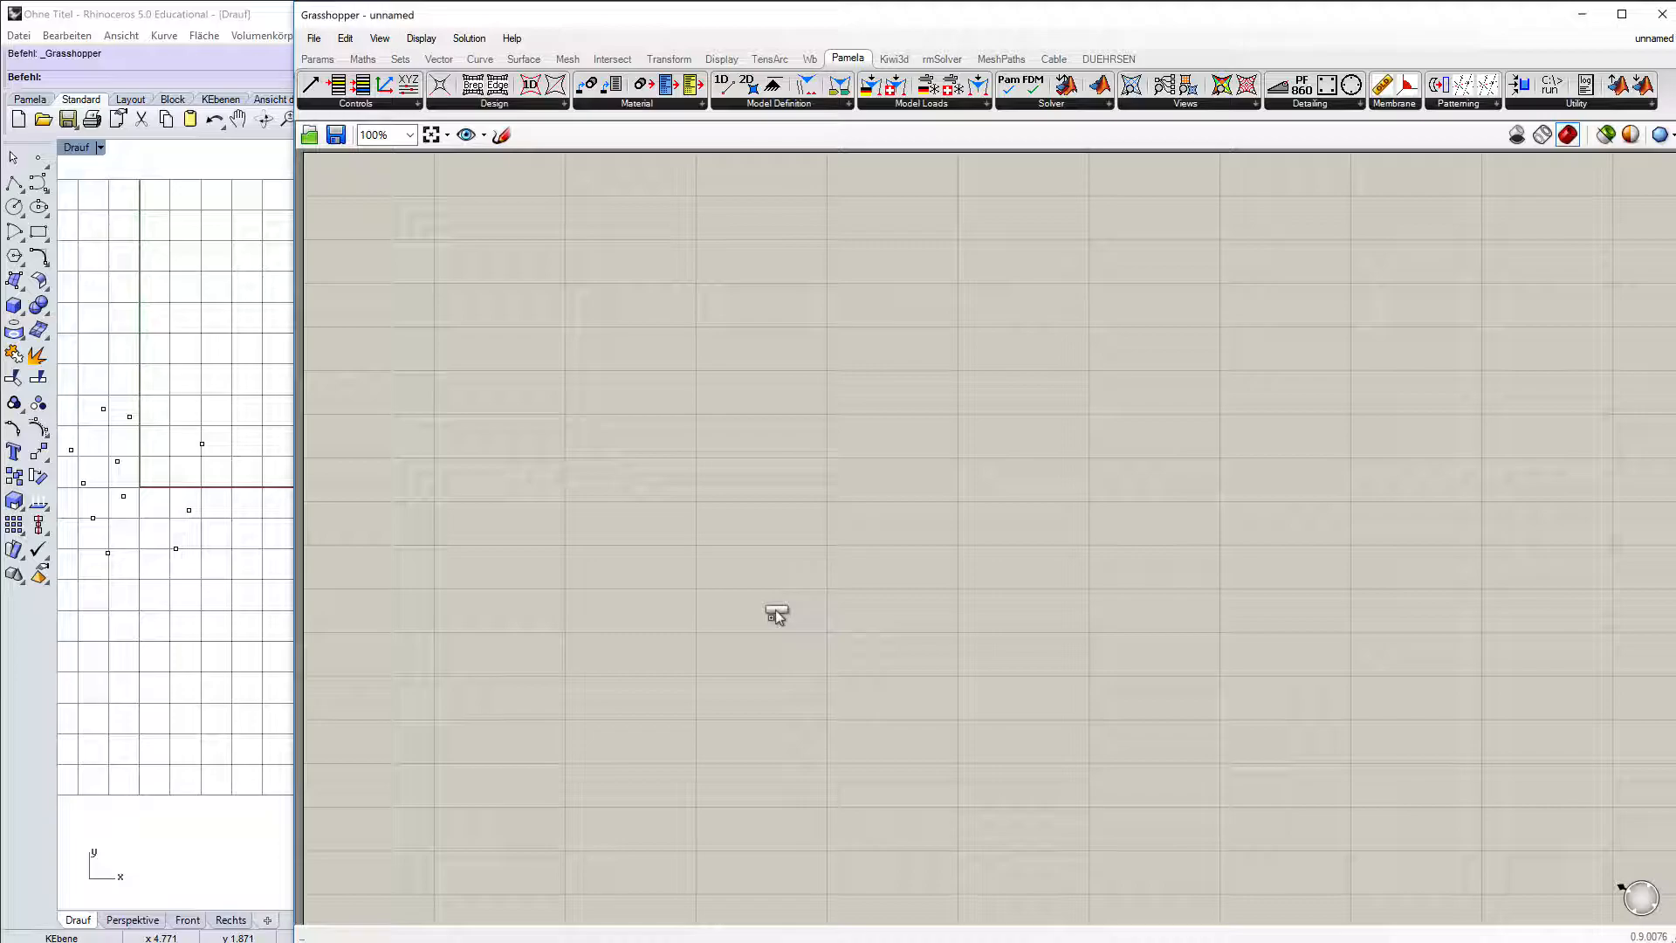
{"action": "left_click_drag", "start_coordinate": [777, 616], "coordinate": [756, 288]}
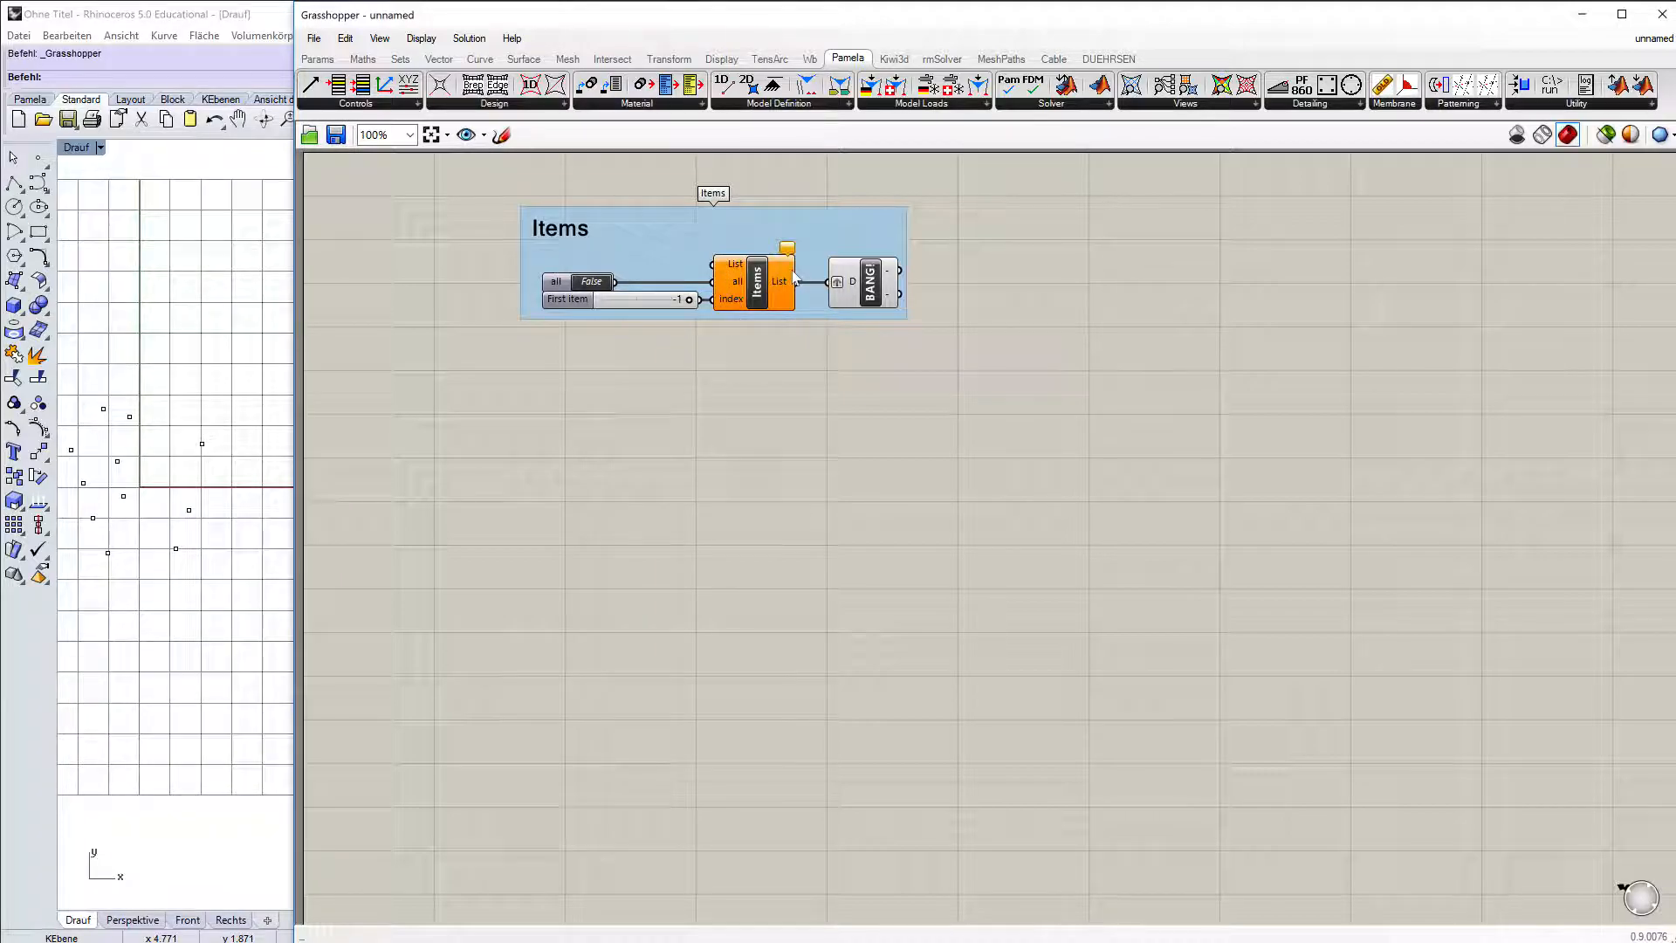
{"action": "mouse_move", "coordinate": [791, 277]}
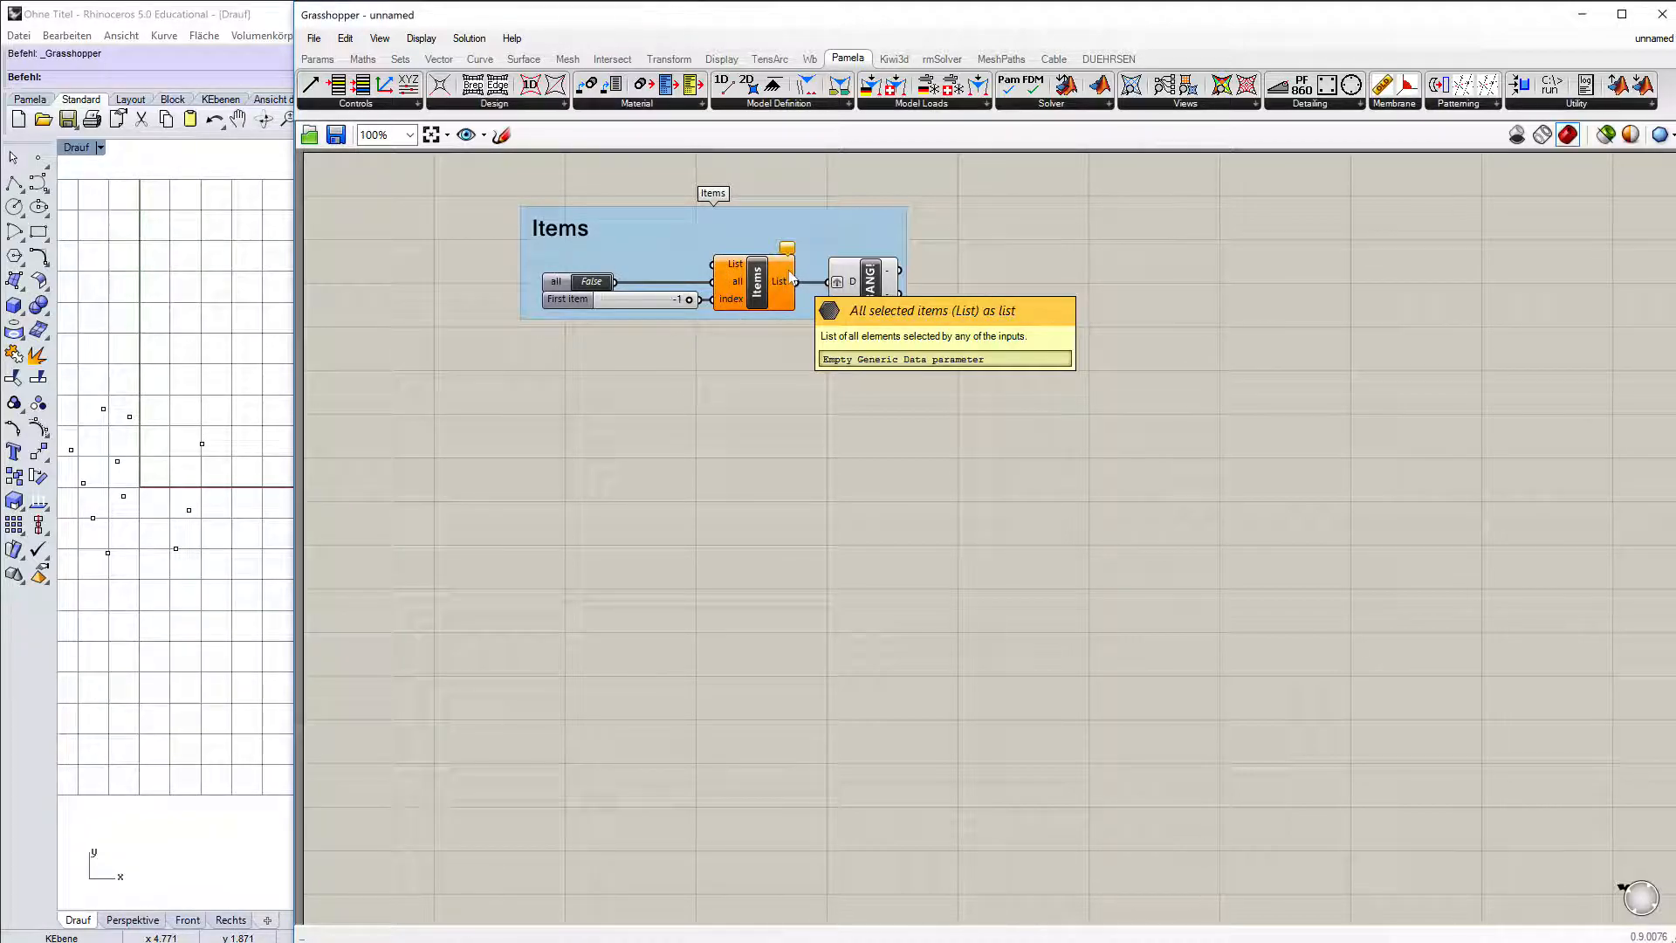
{"action": "mouse_move", "coordinate": [609, 304]}
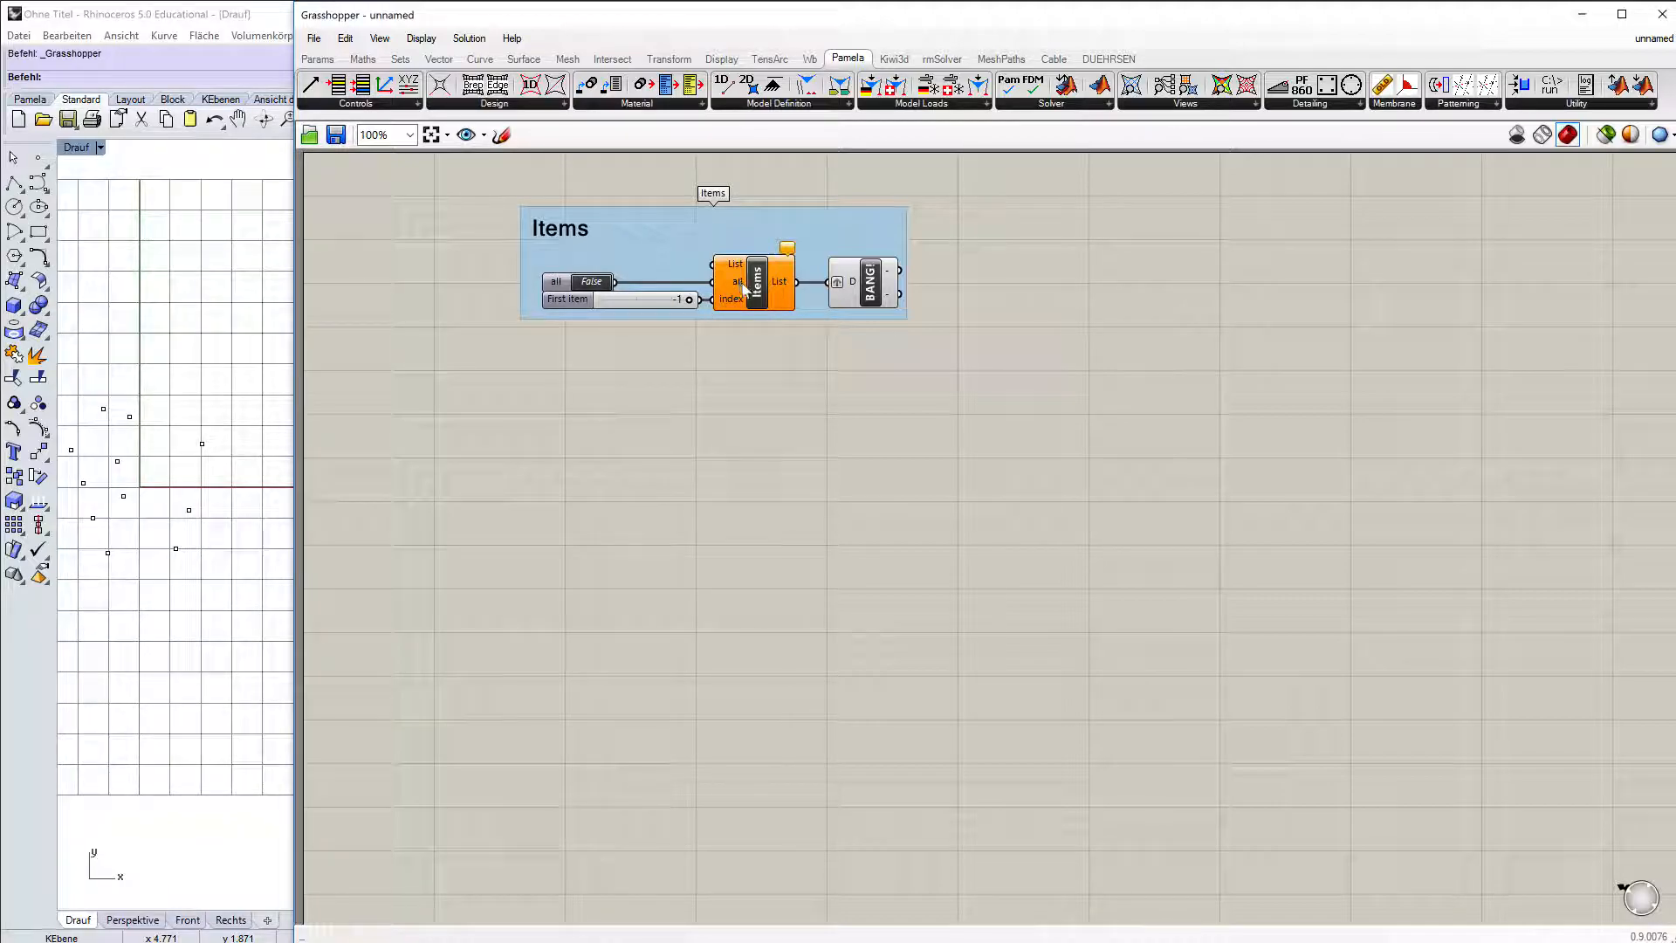
Add a Point parameter beside the Items group and reference all the points in the Rhino viewport as multiple points
{"action": "scroll", "coordinate": [738, 288], "scroll_direction": "up", "scroll_amount": 2}
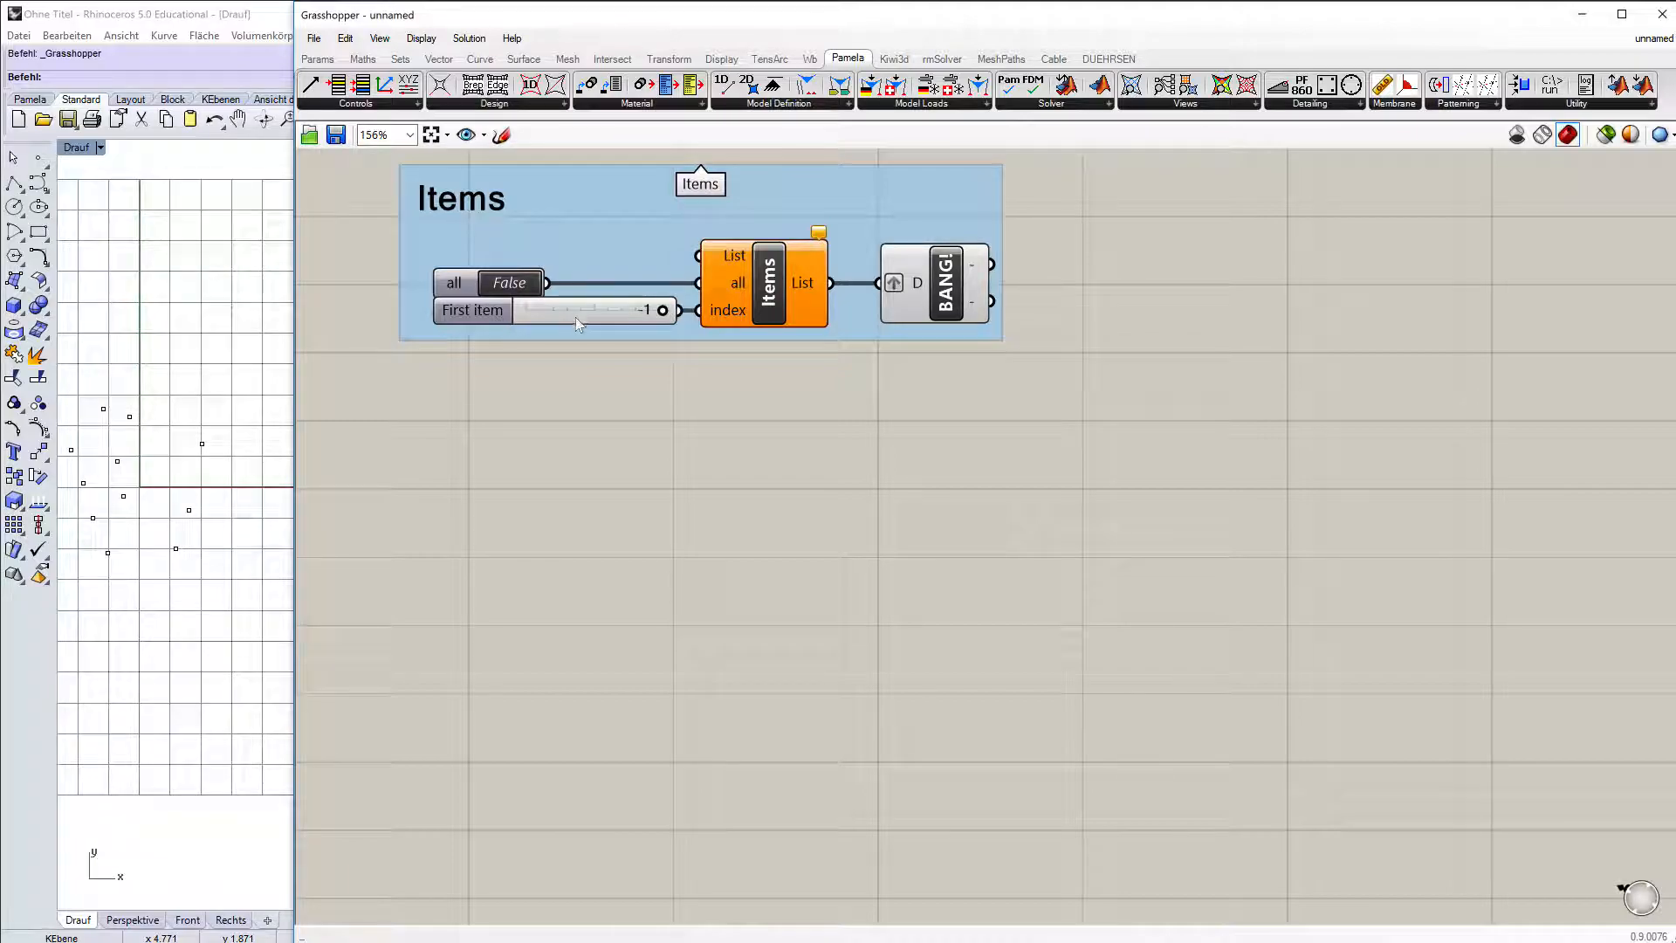
{"action": "scroll", "coordinate": [873, 358], "scroll_direction": "down", "scroll_amount": 2}
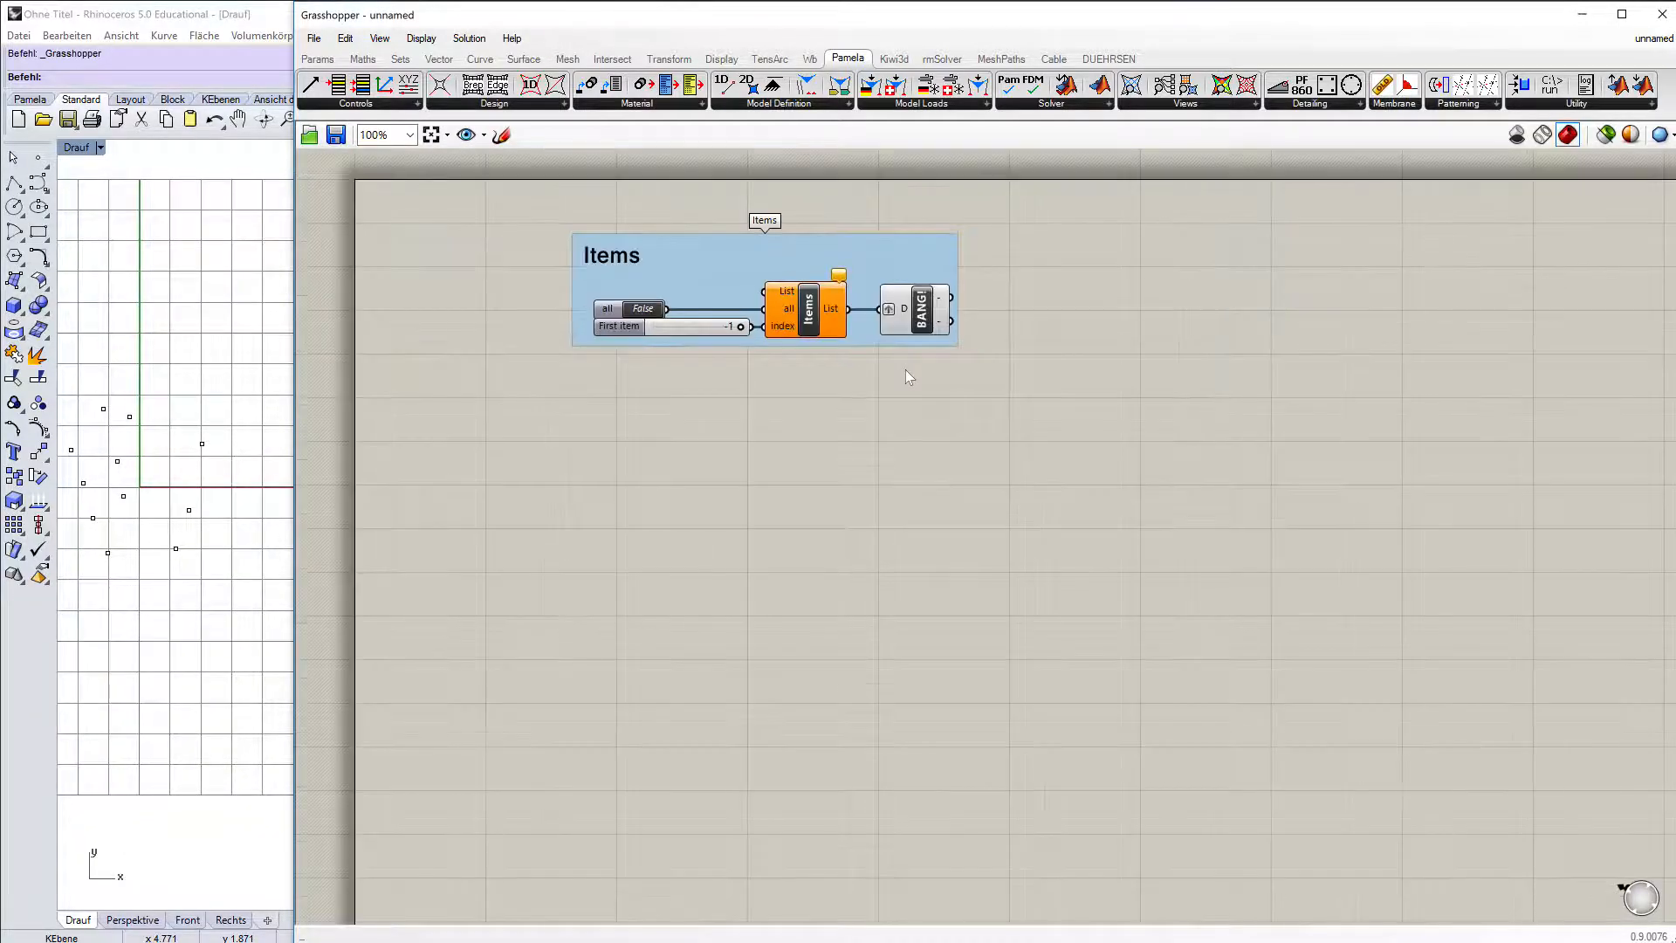
{"action": "scroll", "coordinate": [506, 276], "scroll_direction": "up", "scroll_amount": 1}
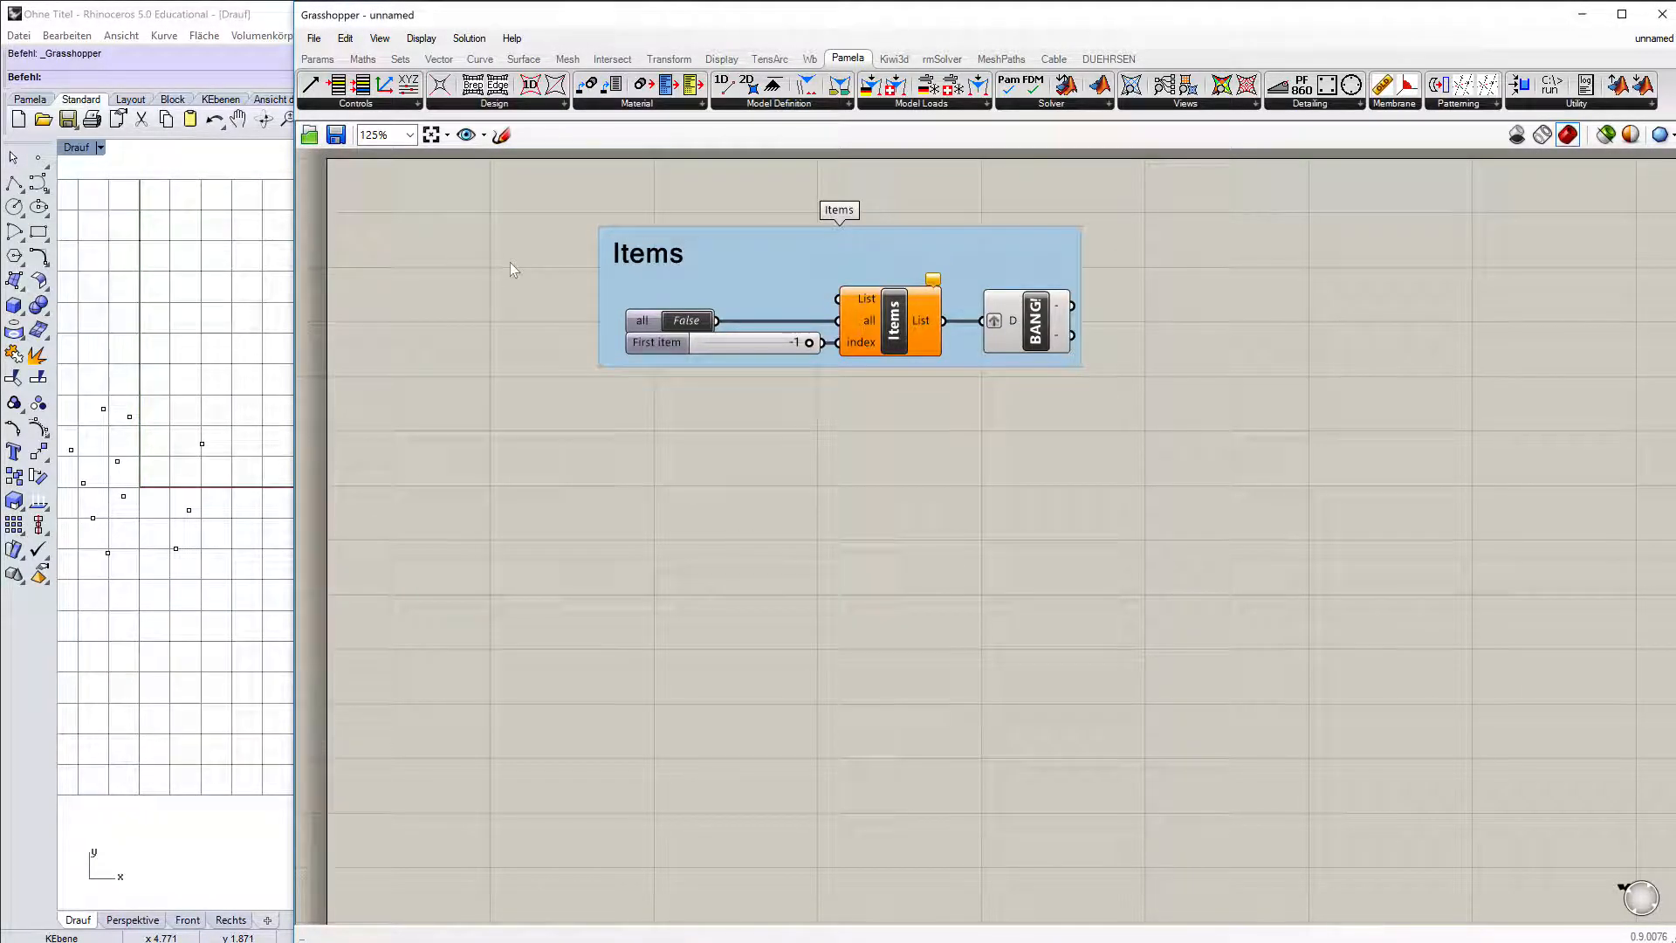
{"action": "double_click", "coordinate": [481, 291]}
{"action": "type", "text": "point"}
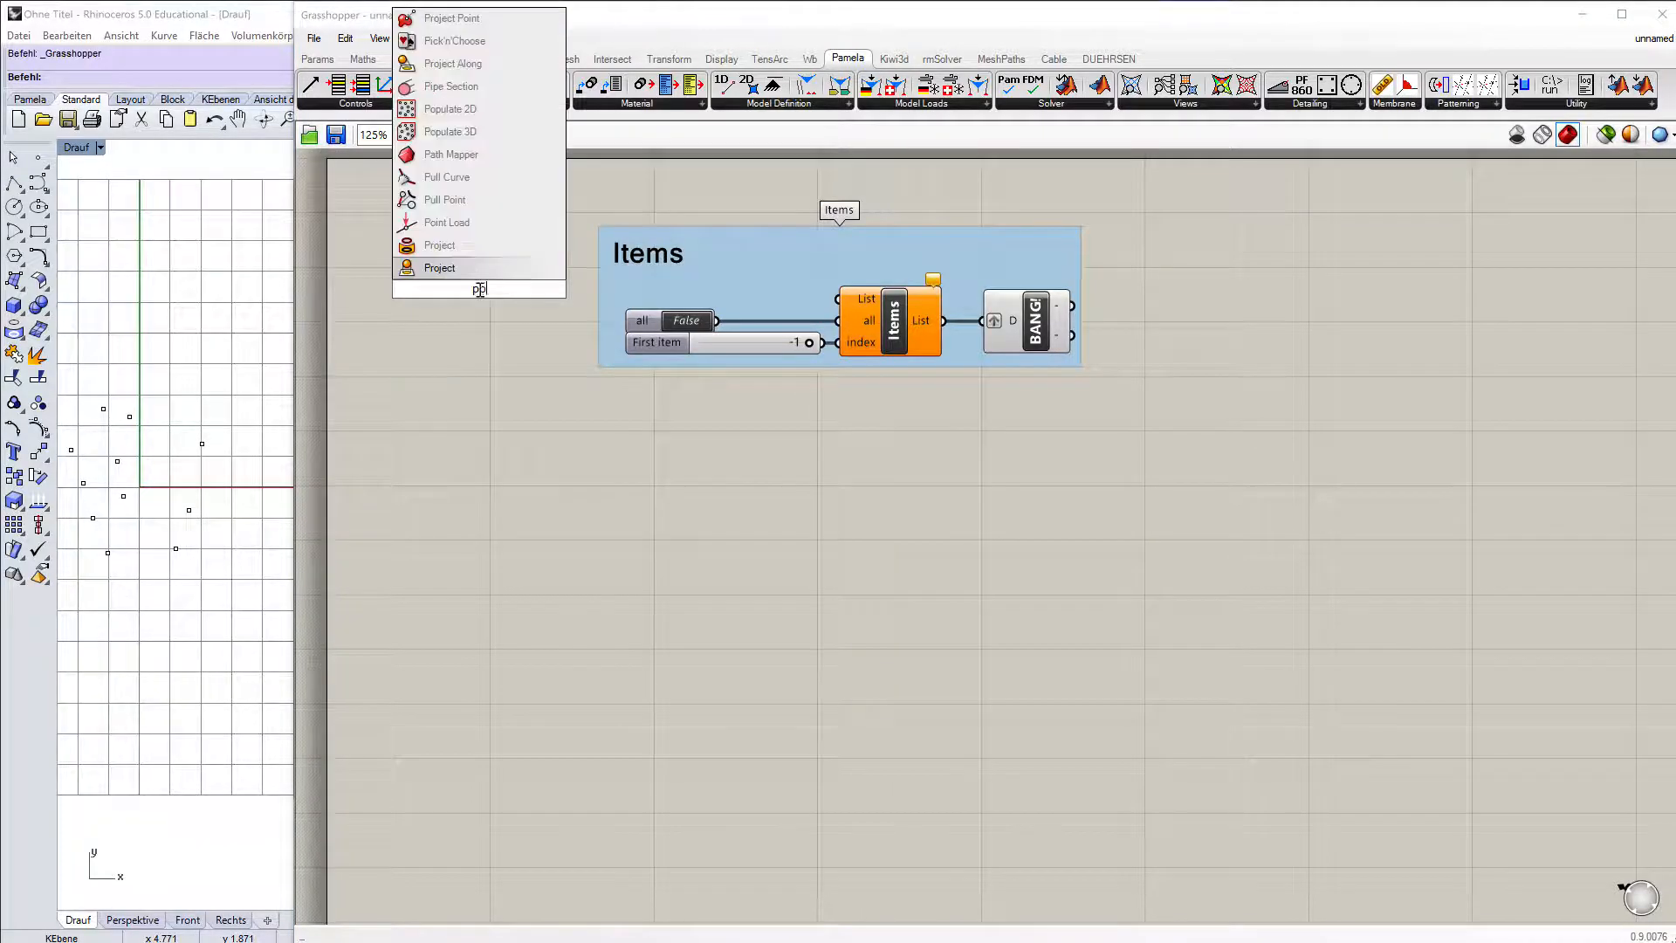
{"action": "key", "text": "Return"}
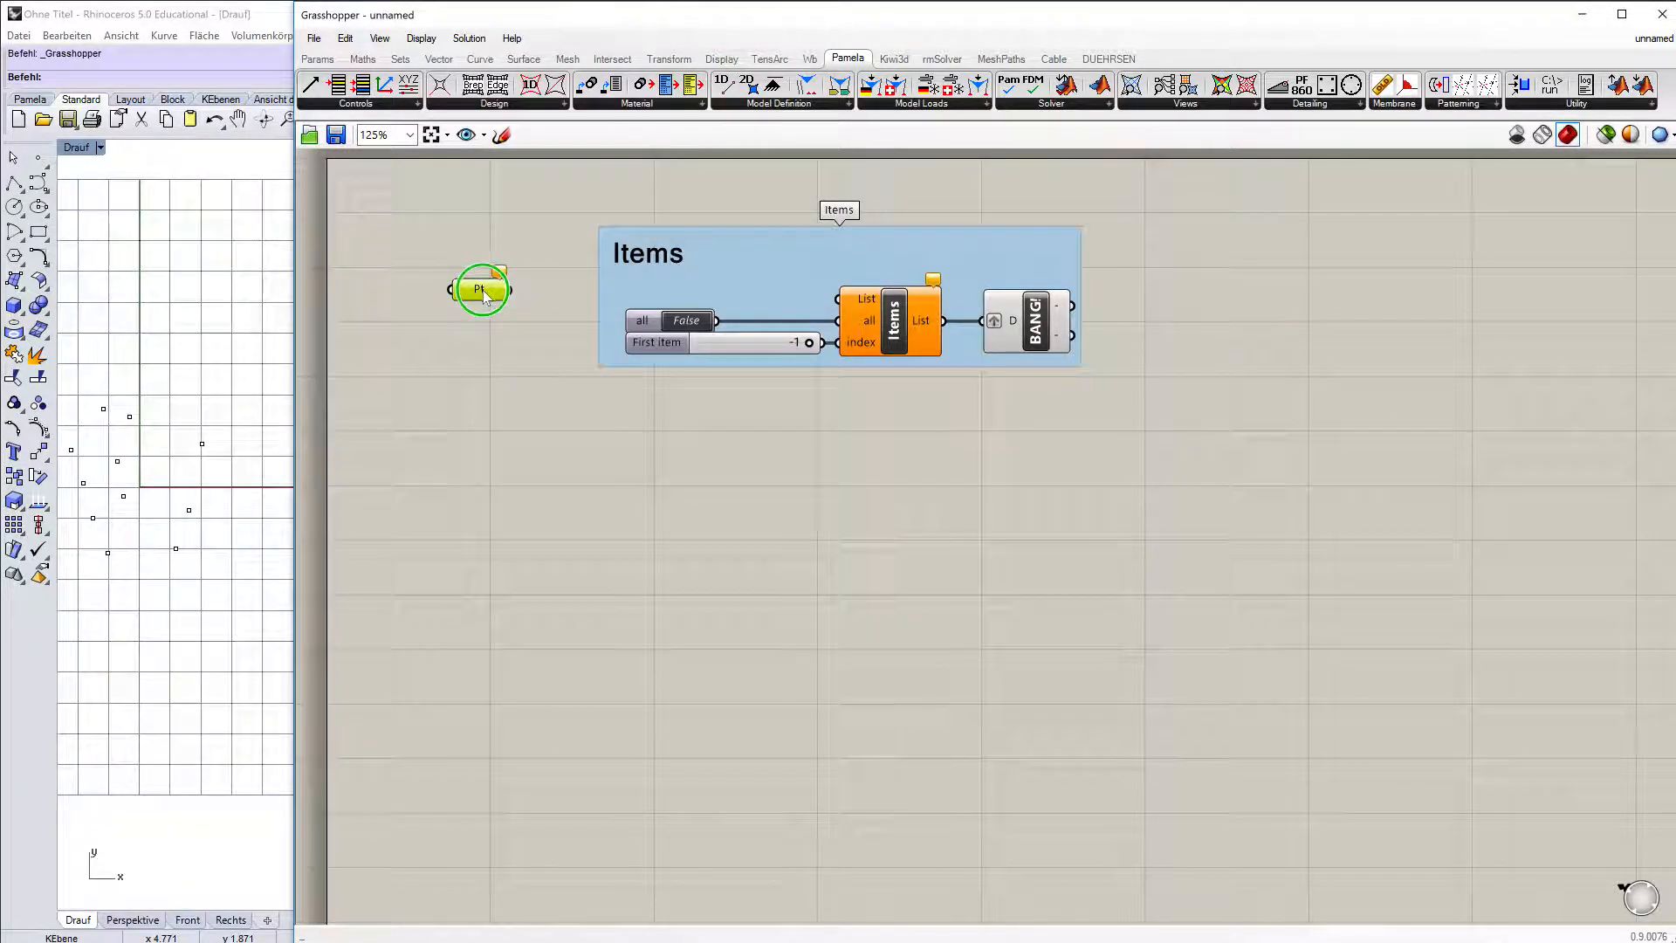
{"action": "right_click", "coordinate": [481, 294]}
{"action": "left_click", "coordinate": [622, 576]}
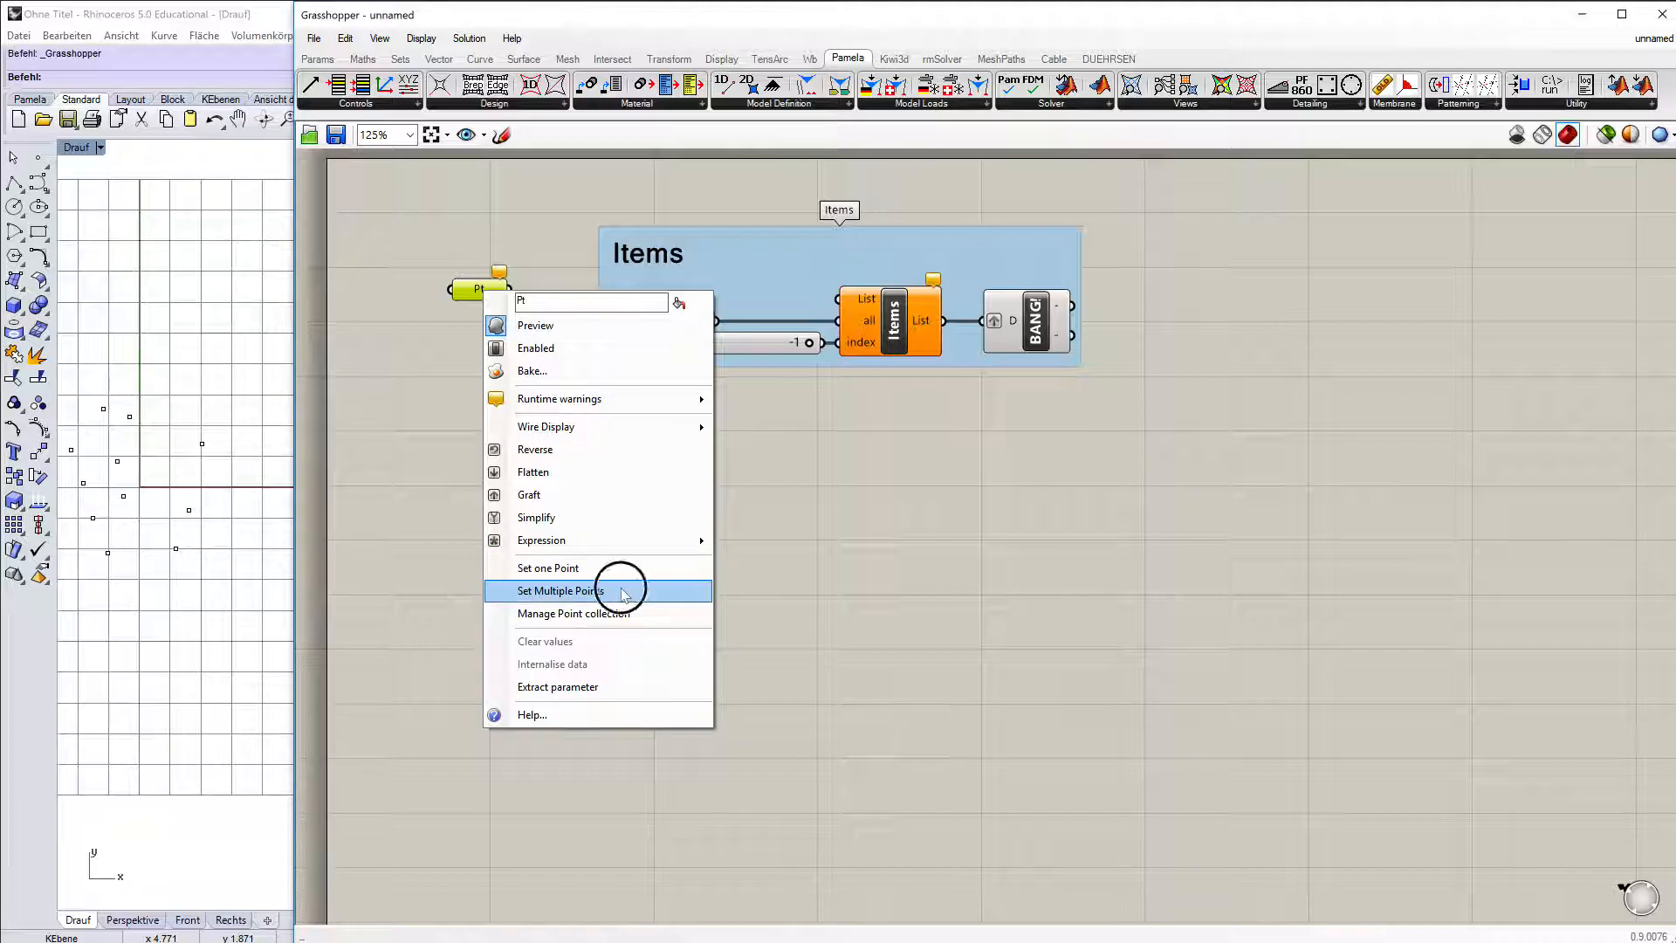
{"action": "left_click_drag", "start_coordinate": [63, 389], "coordinate": [247, 617]}
{"action": "key", "text": "Return"}
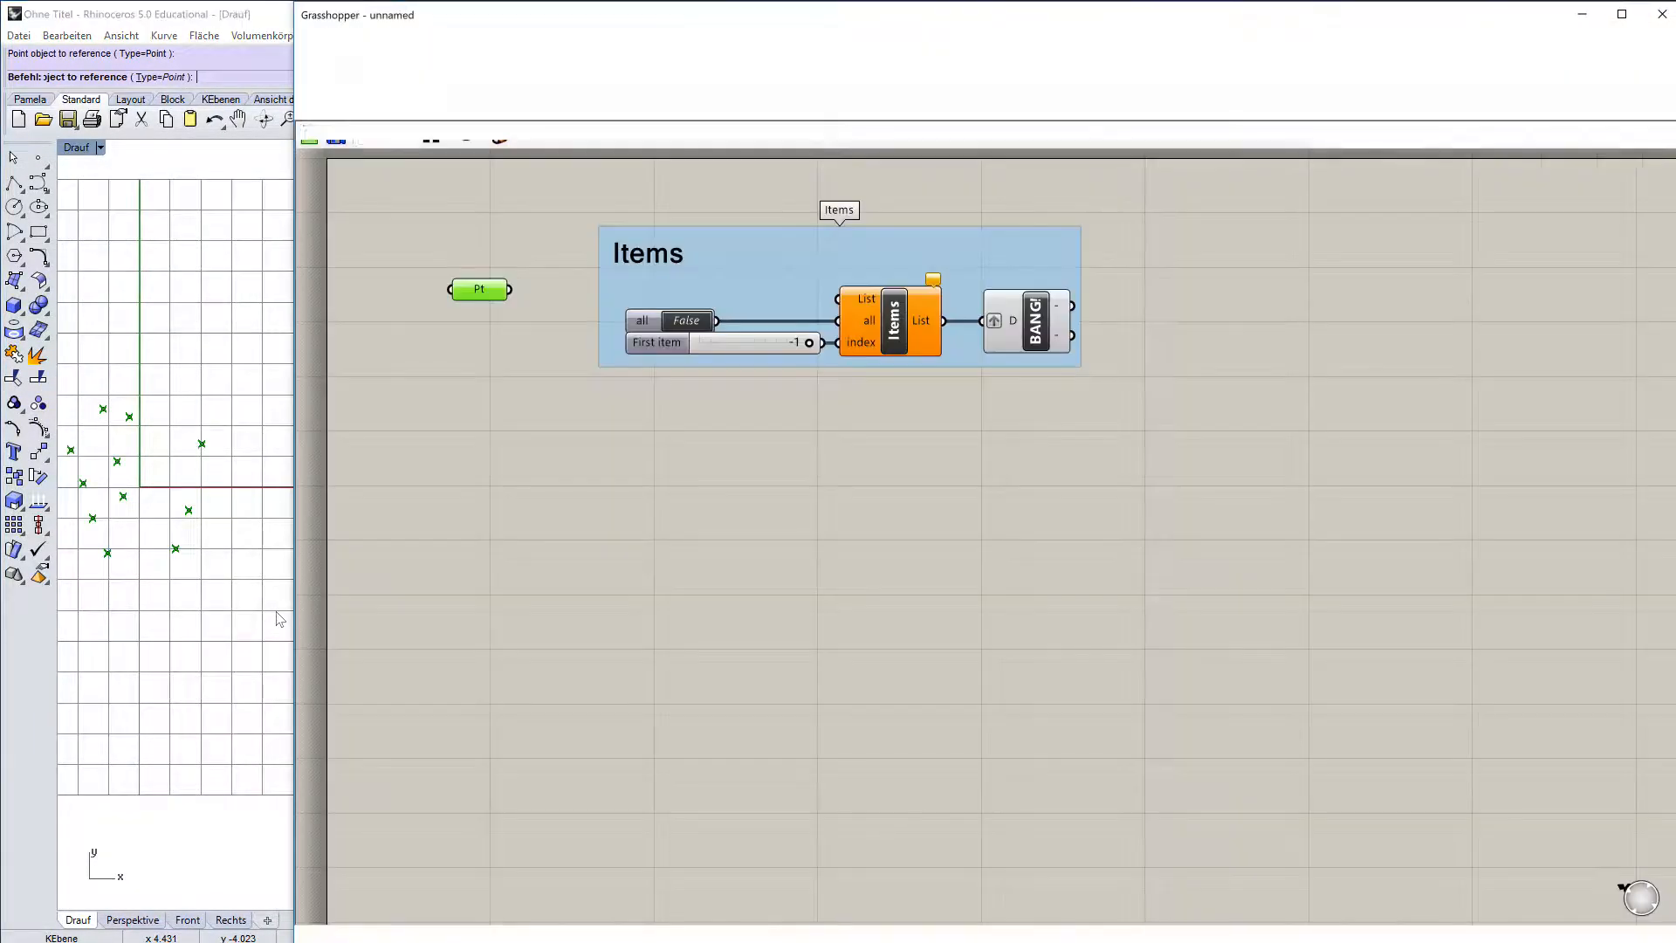
Turn off the Point parameter's preview while leaving the parameter enabled
{"action": "right_click", "coordinate": [494, 292]}
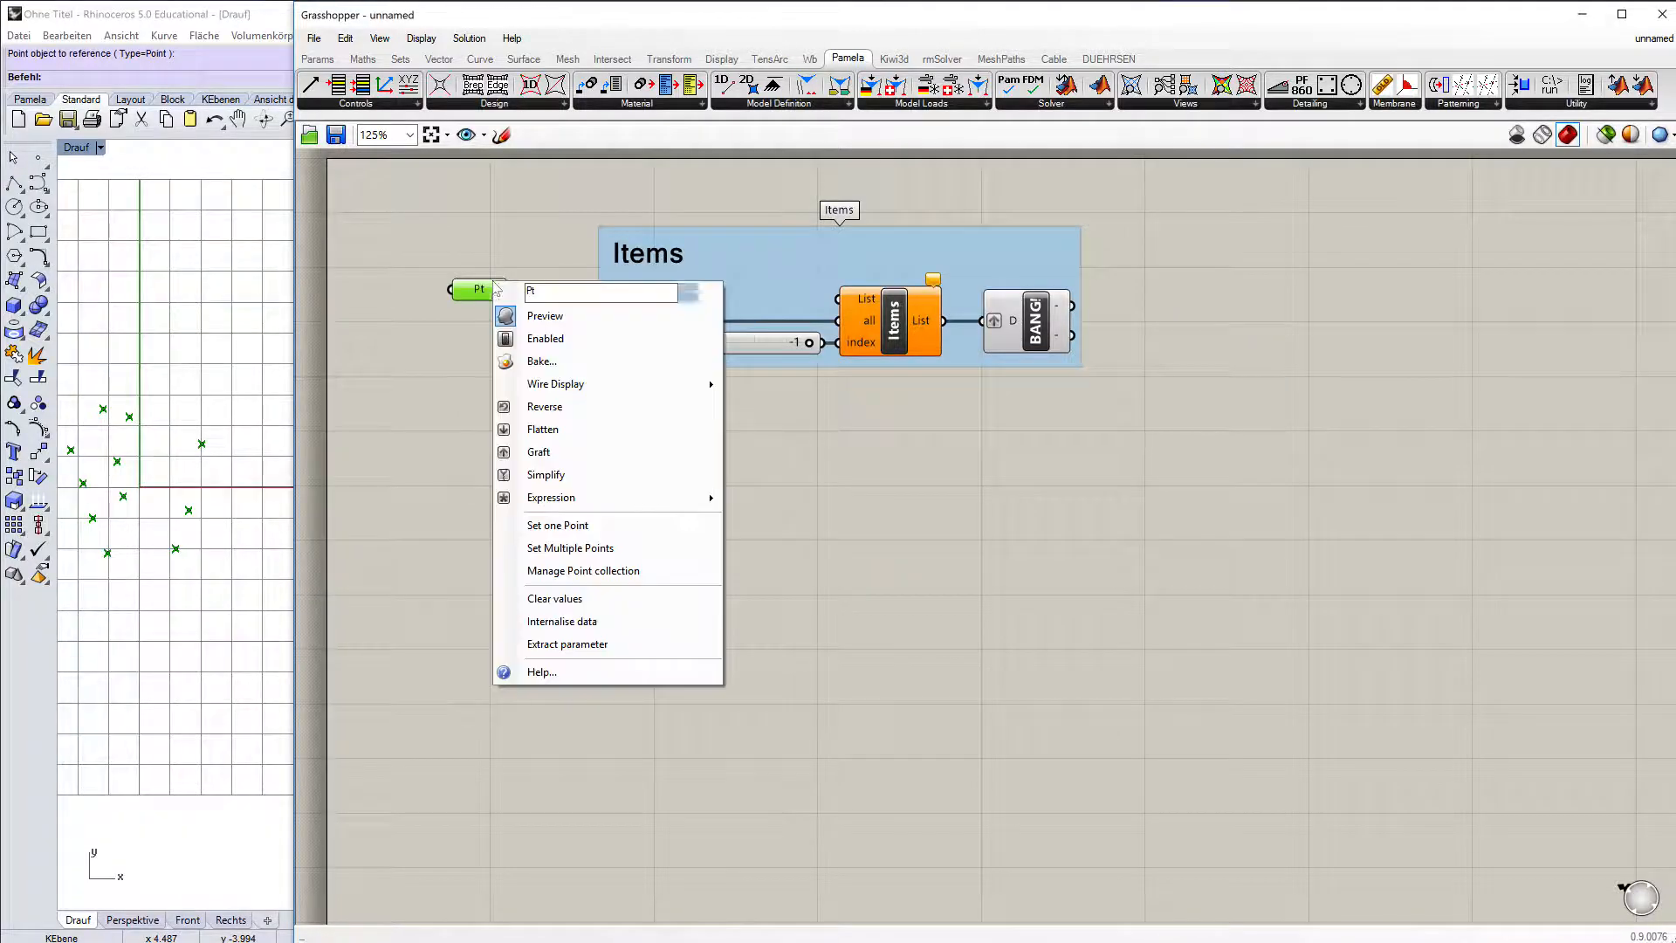
{"action": "left_click", "coordinate": [535, 338]}
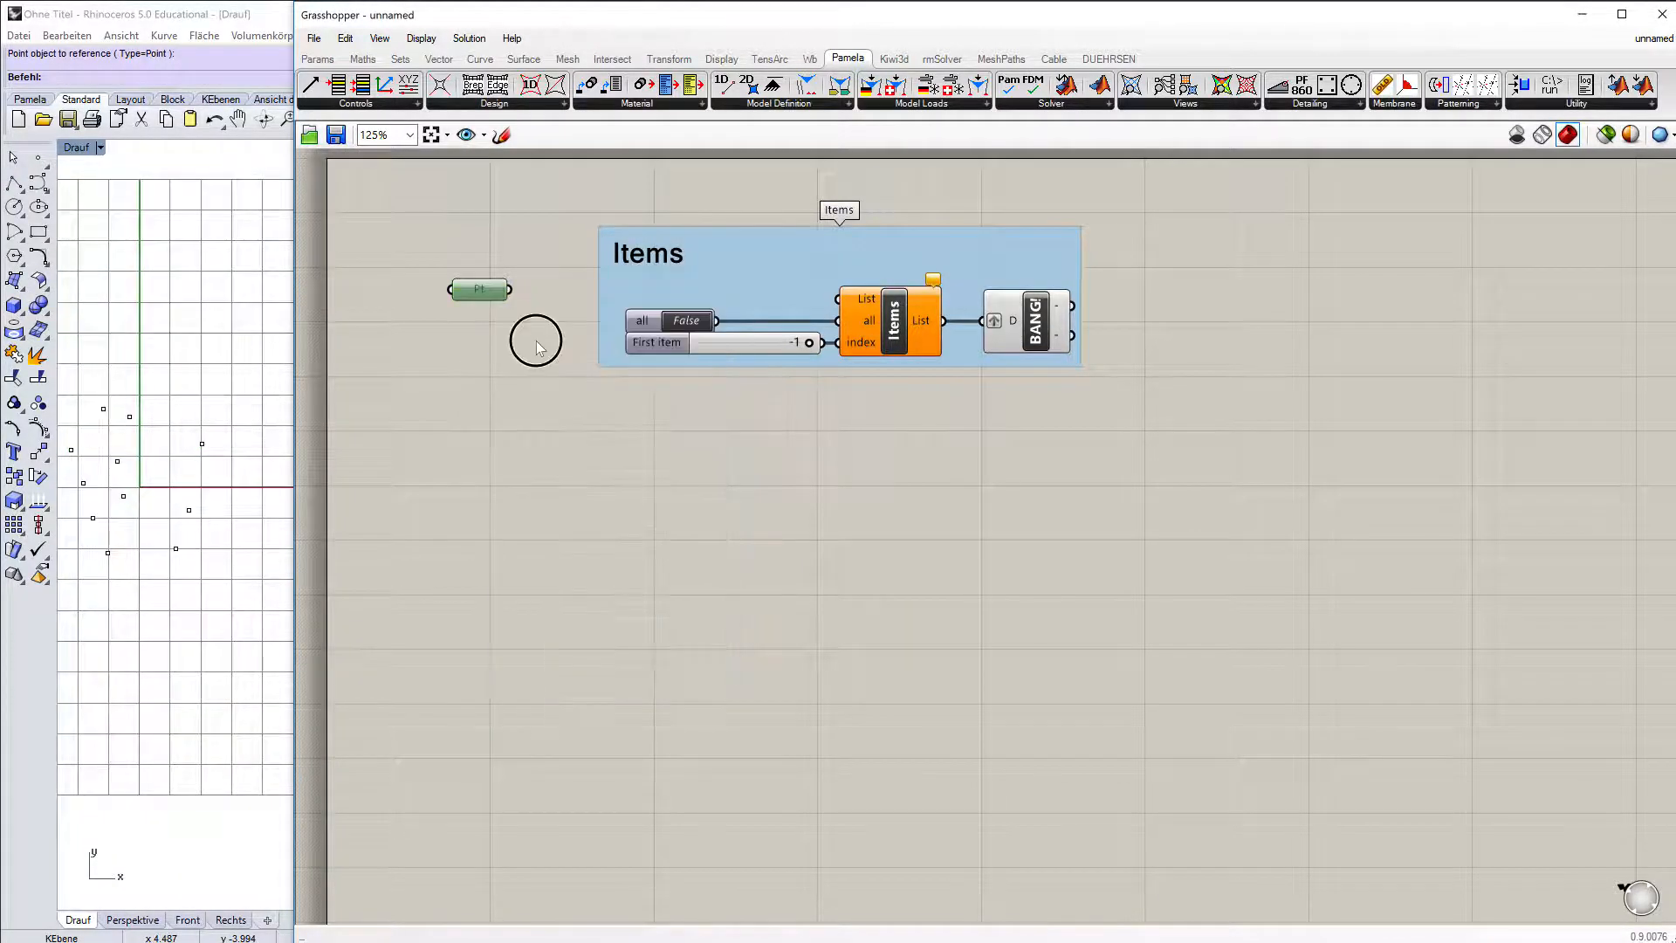
{"action": "right_click", "coordinate": [485, 293]}
{"action": "left_click", "coordinate": [539, 336]}
{"action": "right_click", "coordinate": [487, 293]}
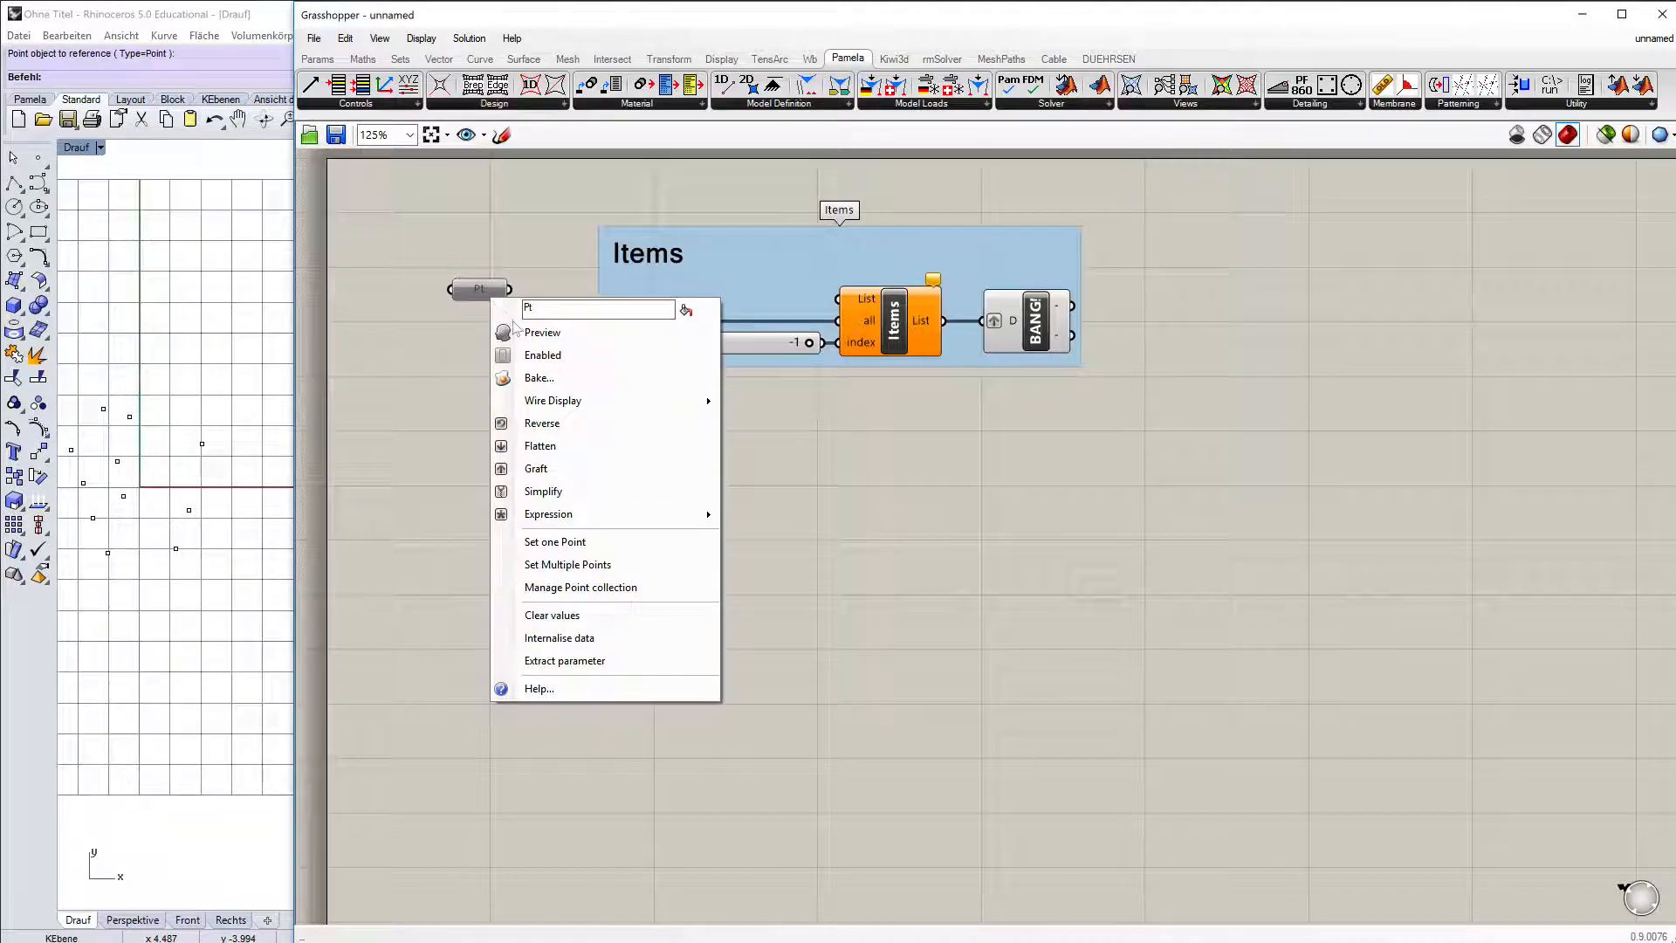
{"action": "left_click", "coordinate": [541, 350]}
Internalise the Point parameter's data and connect the parameter to the List input of the Items component
{"action": "right_click", "coordinate": [487, 298]}
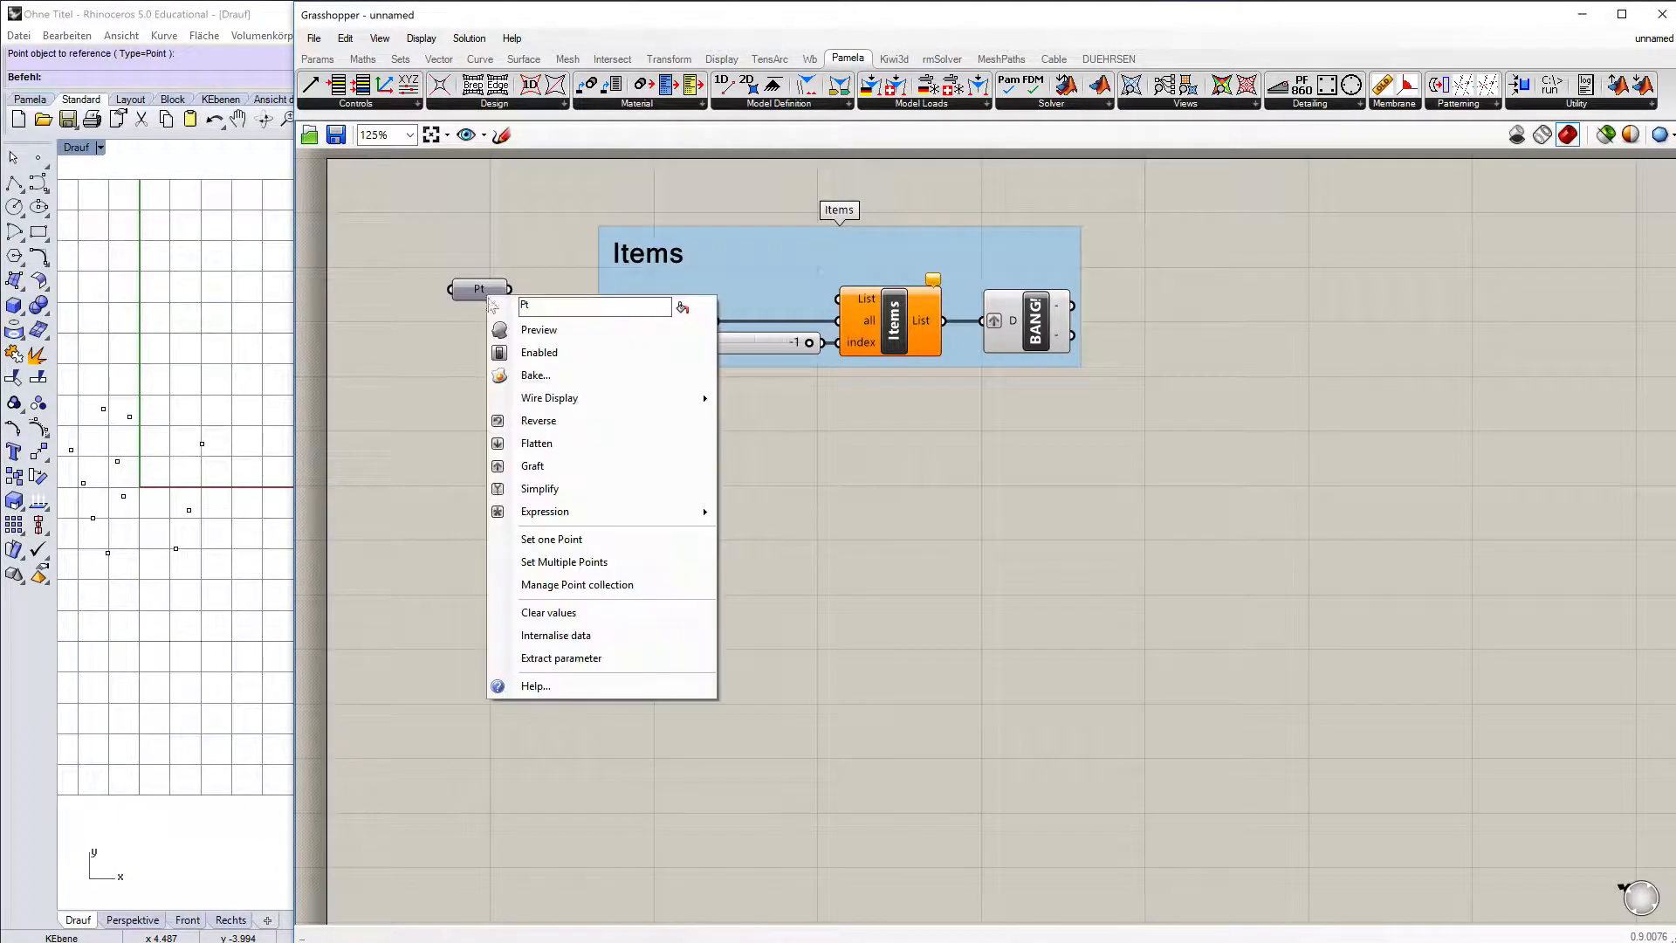
{"action": "left_click", "coordinate": [586, 635]}
{"action": "left_click_drag", "start_coordinate": [510, 289], "coordinate": [831, 306]}
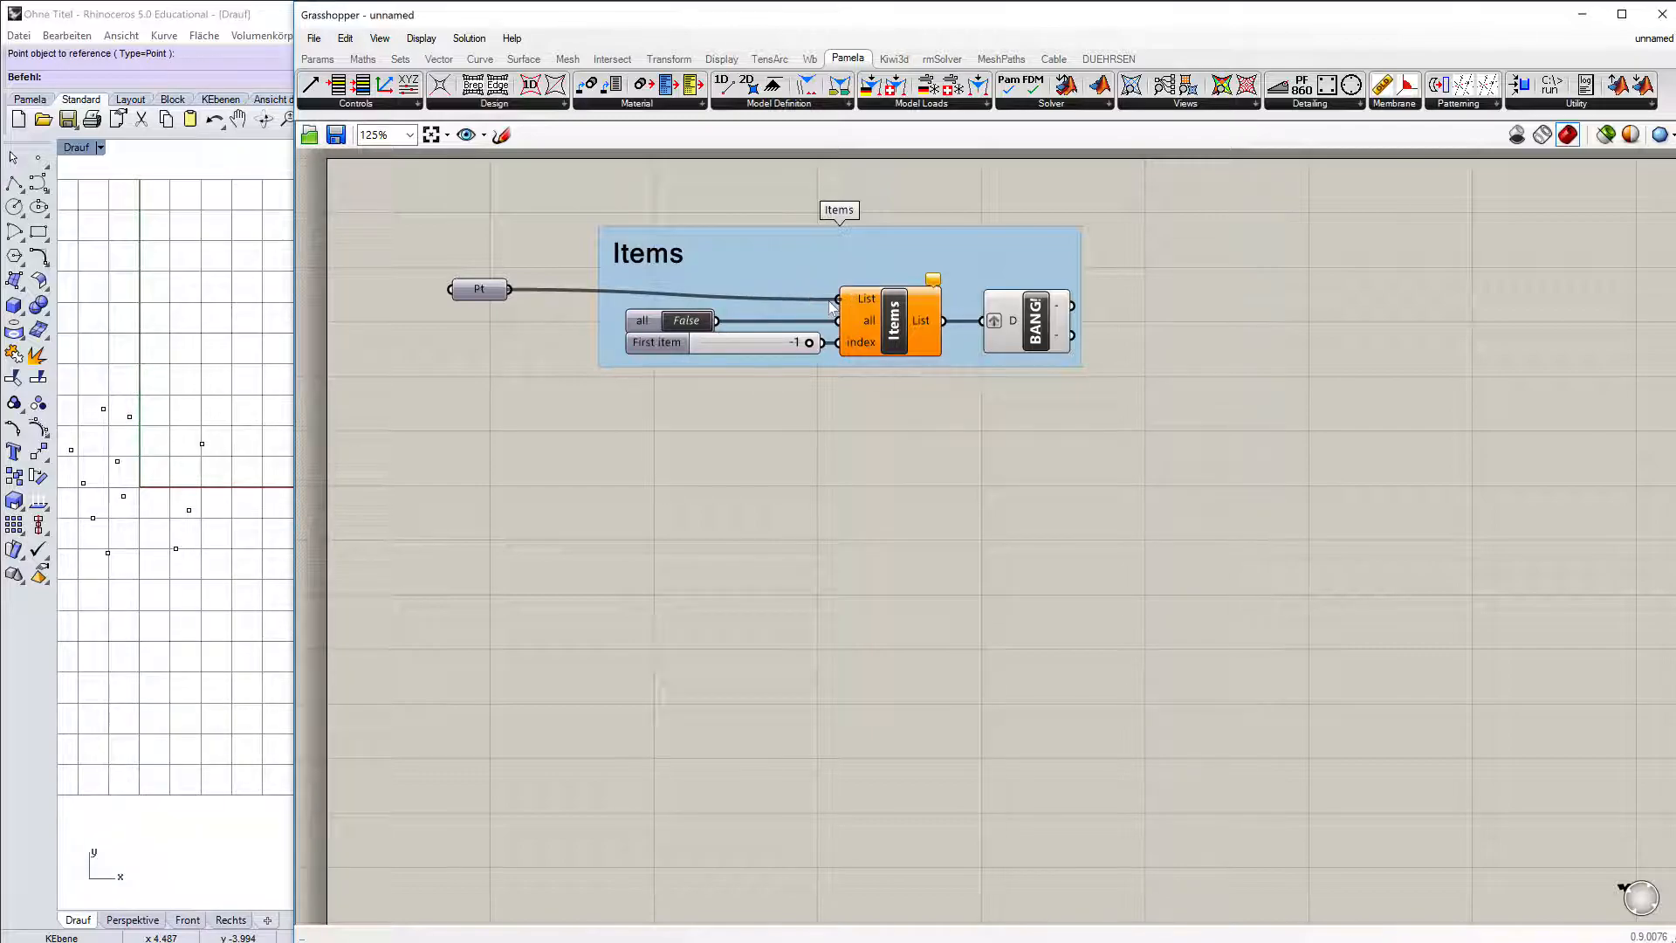
Set the First item index slider to 9
{"action": "mouse_move", "coordinate": [481, 293]}
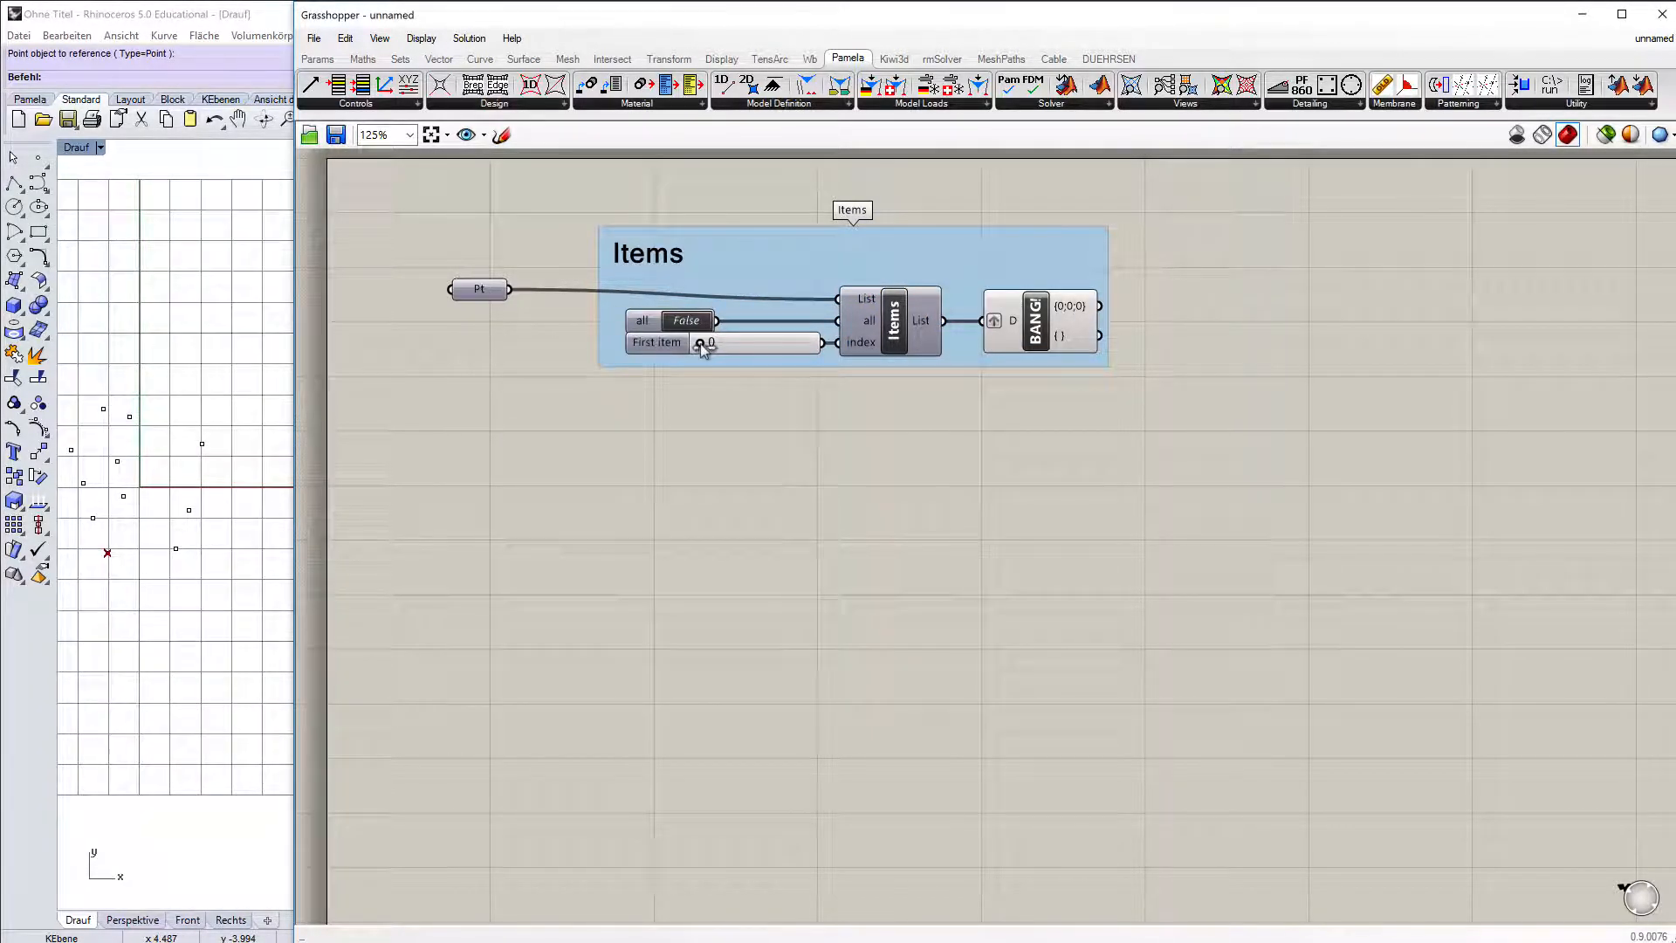
{"action": "left_click", "coordinate": [707, 345]}
{"action": "mouse_move", "coordinate": [708, 346]}
{"action": "left_mouse_down"}
{"action": "mouse_move", "coordinate": [822, 349]}
{"action": "mouse_move", "coordinate": [742, 345]}
{"action": "mouse_move", "coordinate": [798, 347]}
{"action": "left_mouse_up"}
Add two more index inputs with their own sliders to the Items component
{"action": "scroll", "coordinate": [67, 481], "scroll_direction": "up", "scroll_amount": 2}
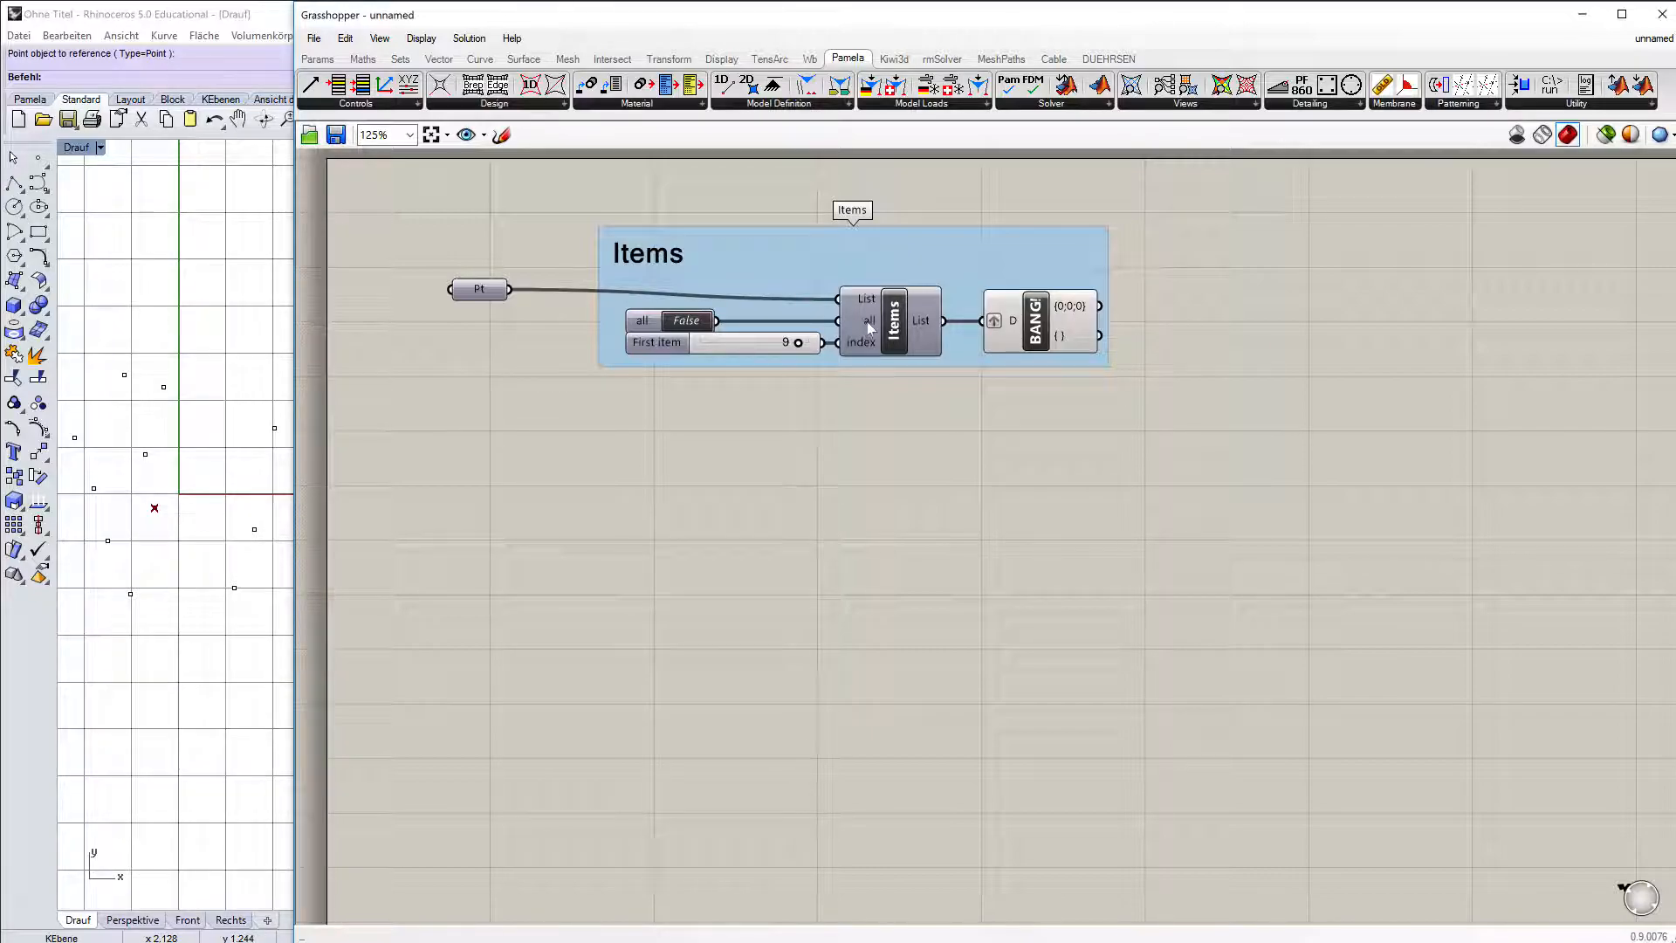
{"action": "scroll", "coordinate": [877, 323], "scroll_direction": "up", "scroll_amount": 3}
{"action": "scroll", "coordinate": [884, 332], "scroll_direction": "down", "scroll_amount": 4}
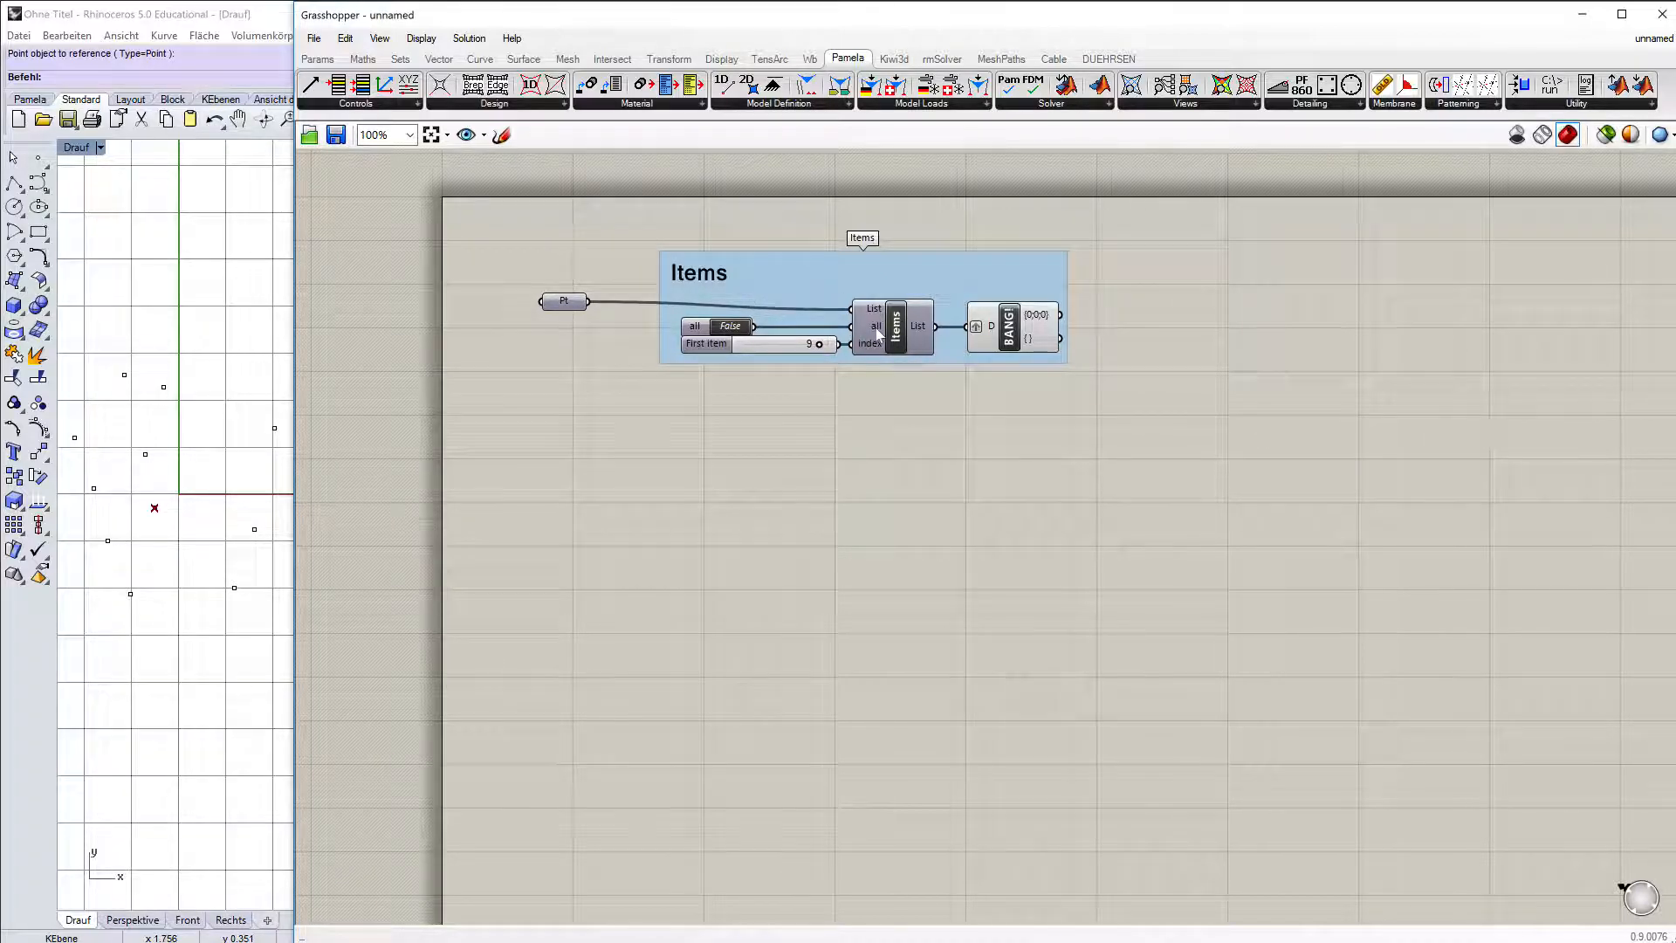
{"action": "scroll", "coordinate": [877, 332], "scroll_direction": "up", "scroll_amount": 7}
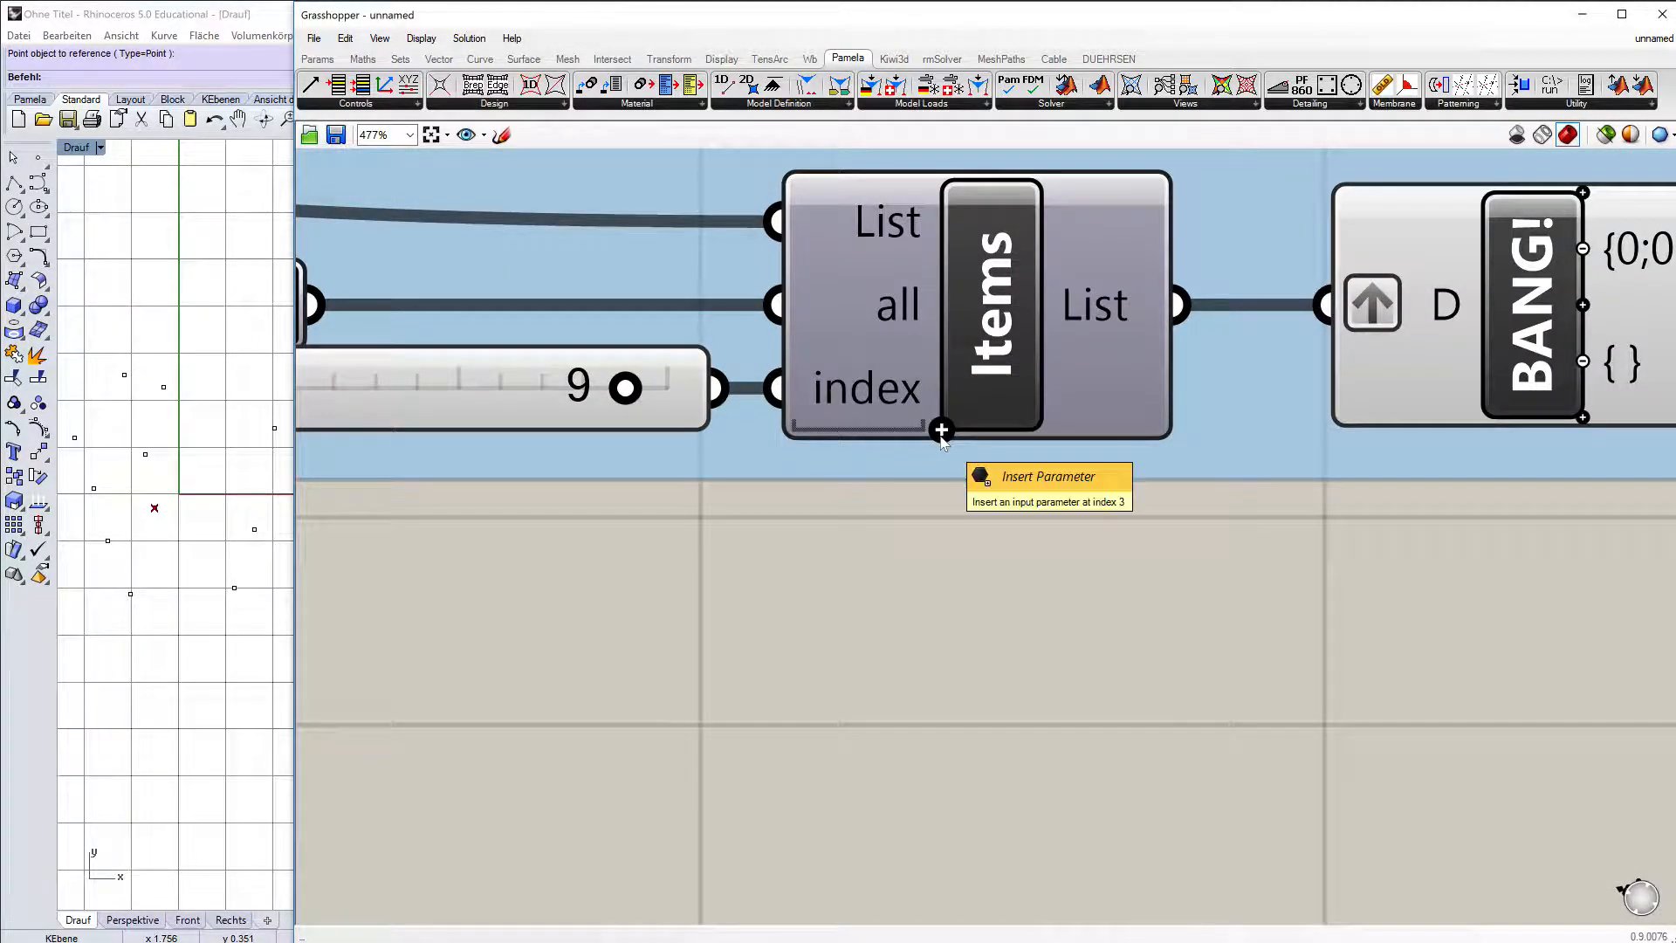
{"action": "left_click", "coordinate": [941, 431]}
{"action": "left_click", "coordinate": [941, 475]}
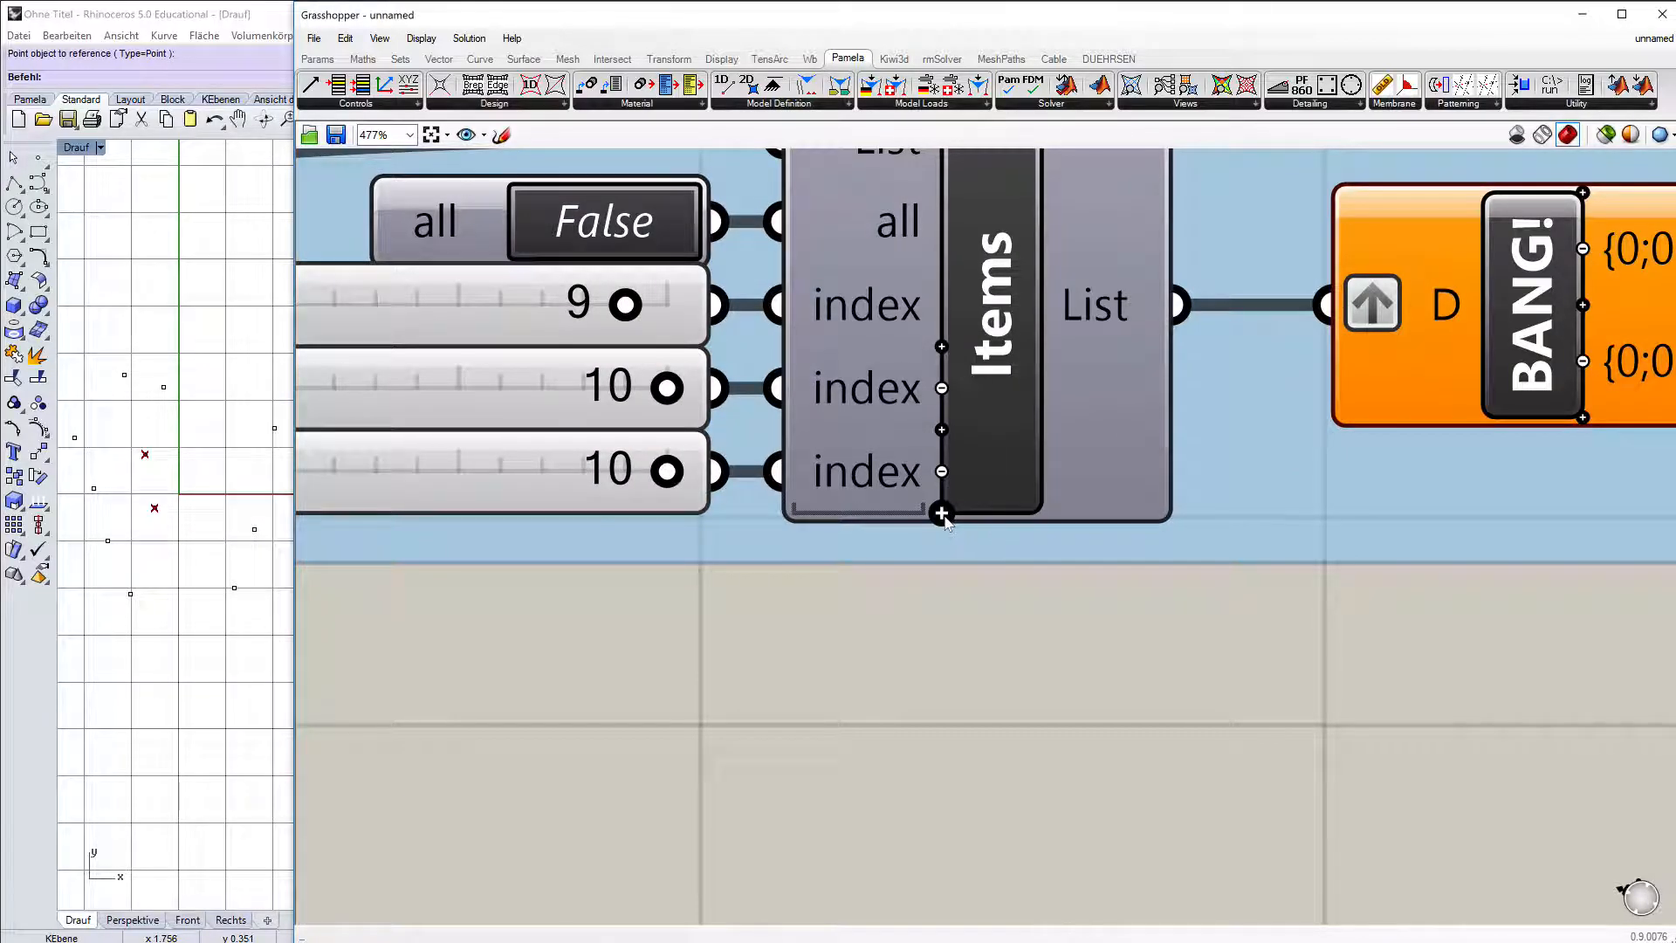
Set the three index sliders of the Items component to 1, 5 and 9
{"action": "scroll", "coordinate": [944, 521], "scroll_direction": "down", "scroll_amount": 5}
{"action": "left_click_drag", "start_coordinate": [938, 466], "coordinate": [822, 443]}
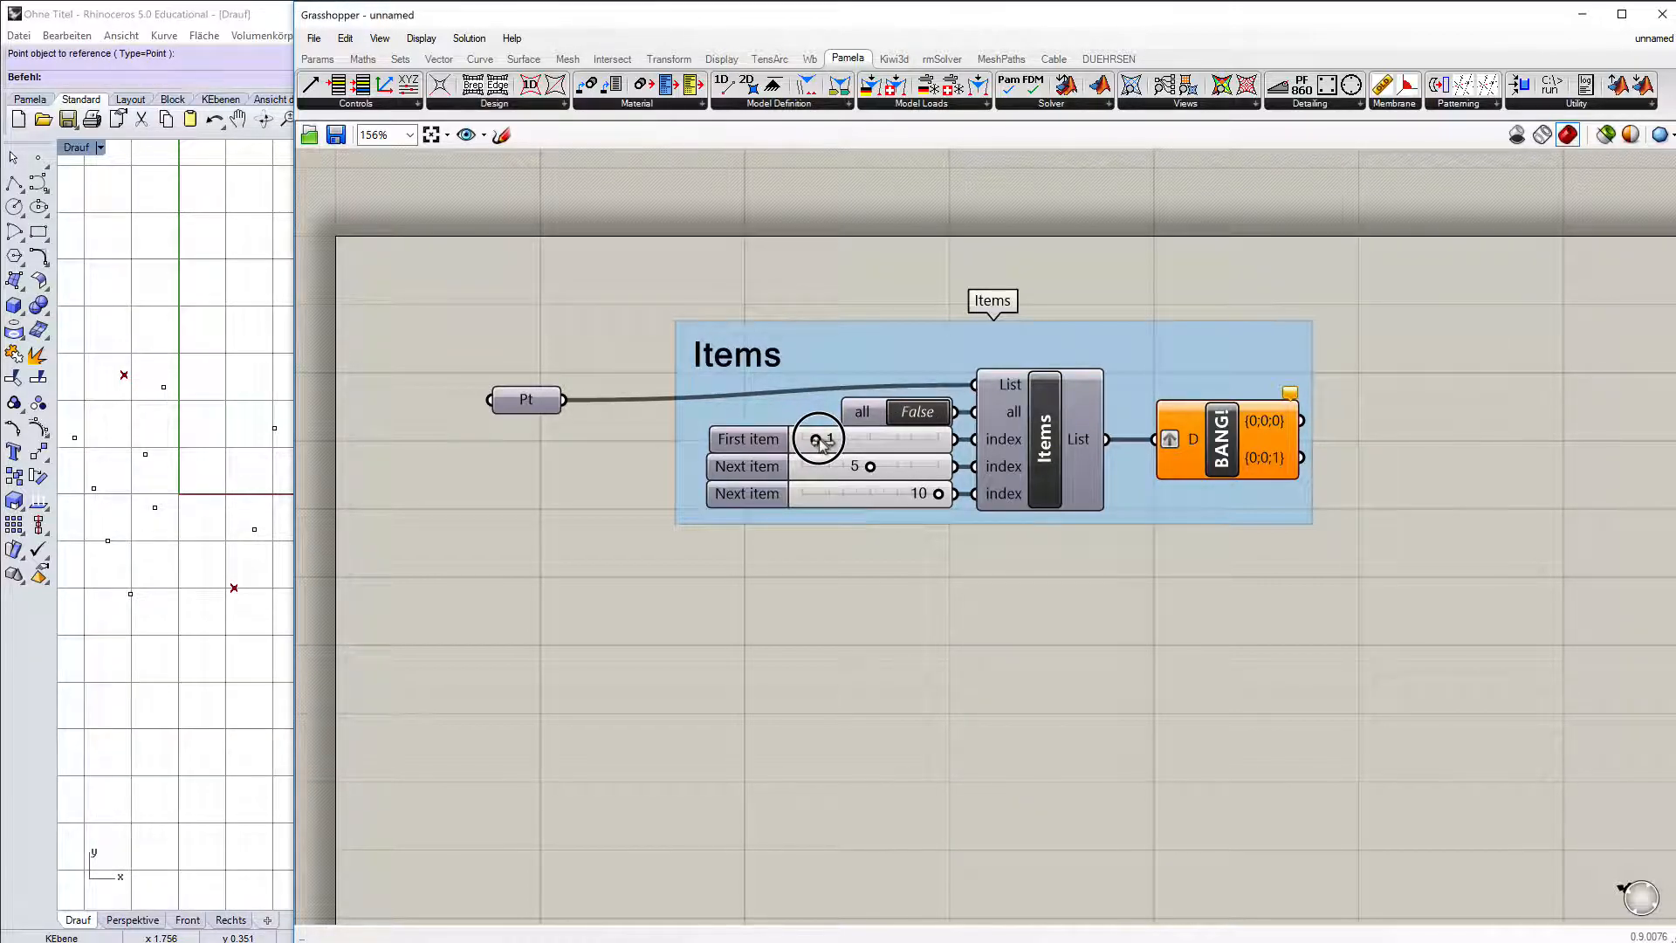
{"action": "left_click_drag", "start_coordinate": [936, 495], "coordinate": [924, 494]}
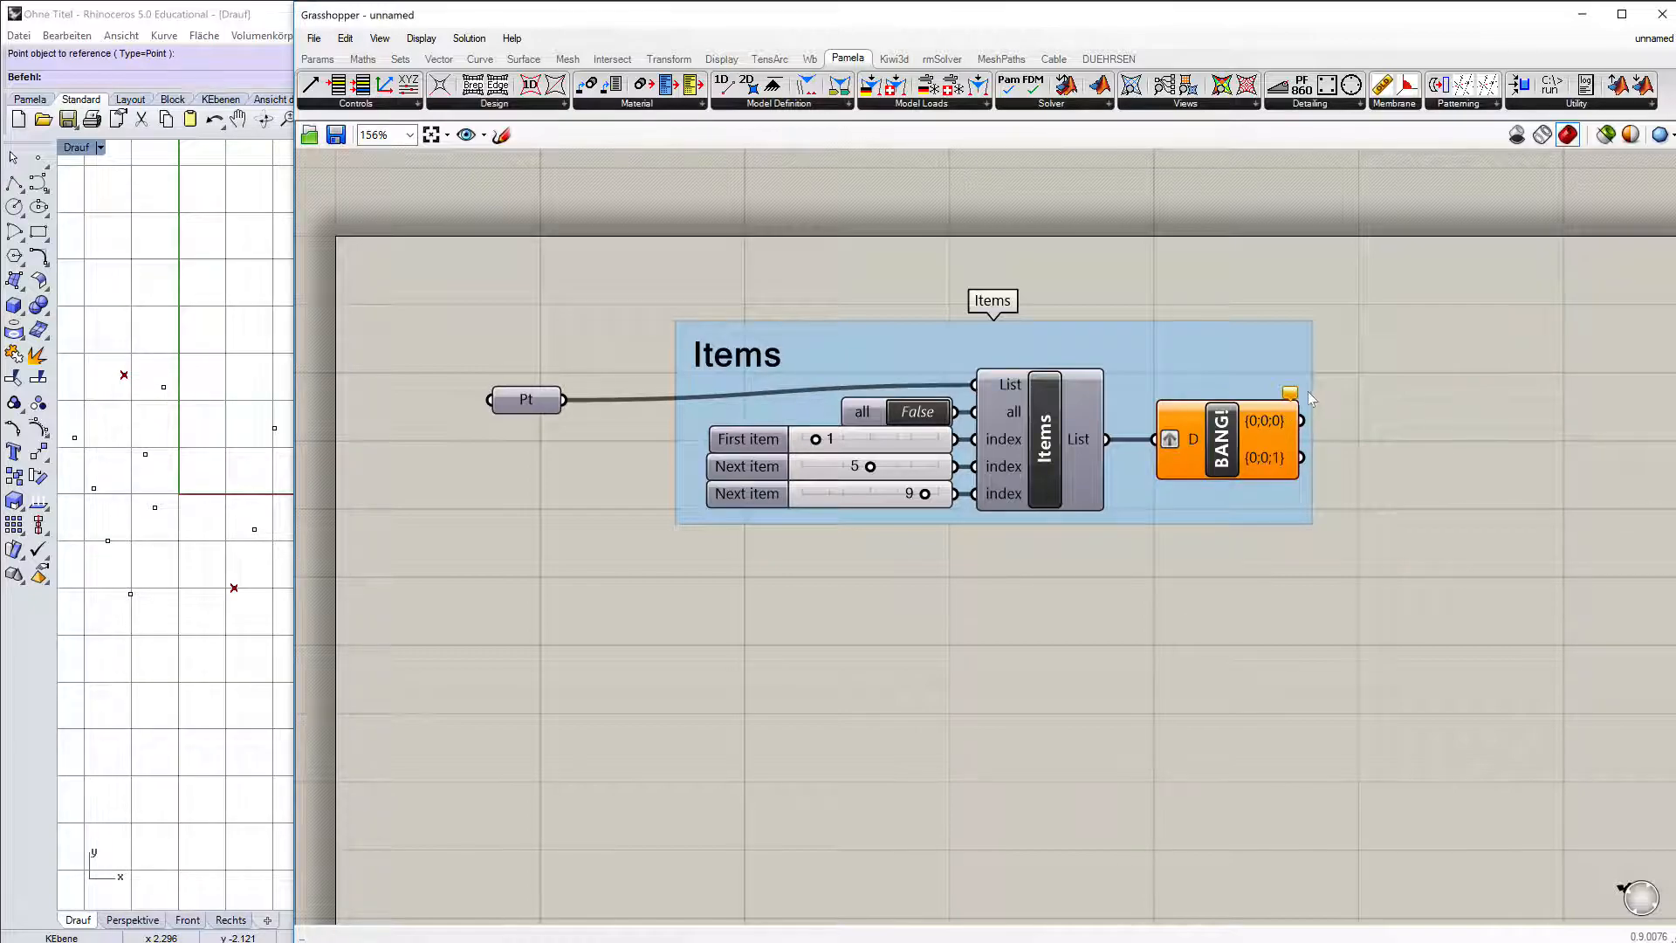
Add a third output to the BANG! component for the third selected item
{"action": "mouse_move", "coordinate": [1292, 397]}
{"action": "scroll", "coordinate": [1264, 459], "scroll_direction": "up", "scroll_amount": 4}
{"action": "left_click", "coordinate": [1213, 491]}
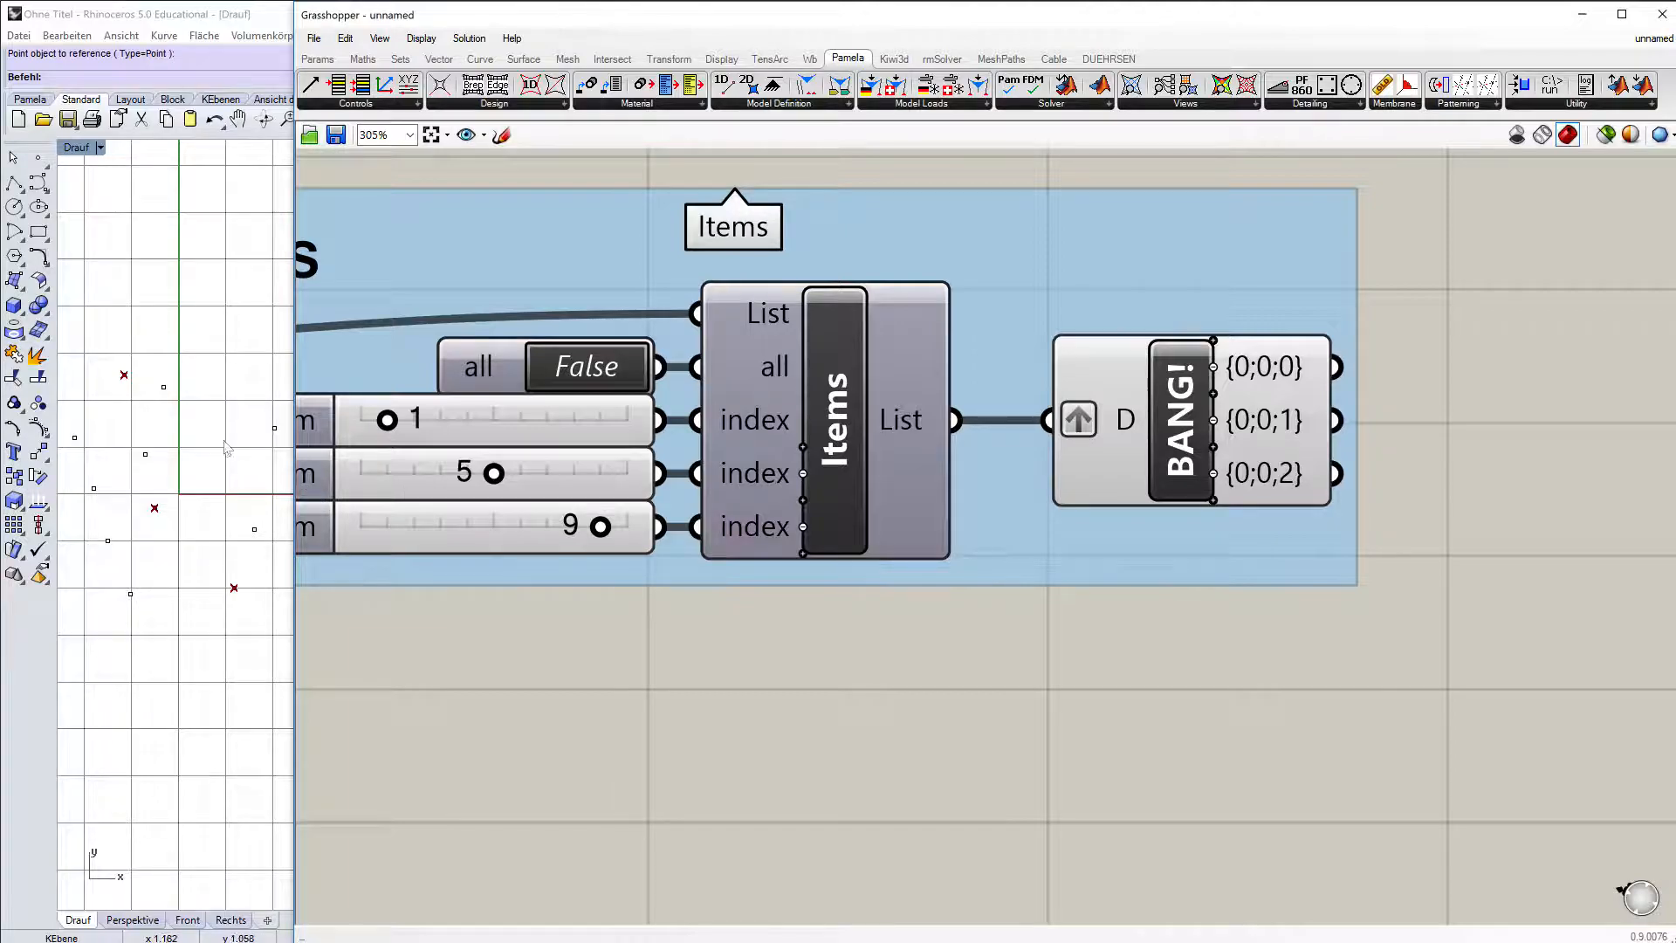
{"action": "scroll", "coordinate": [905, 724], "scroll_direction": "down", "scroll_amount": 3}
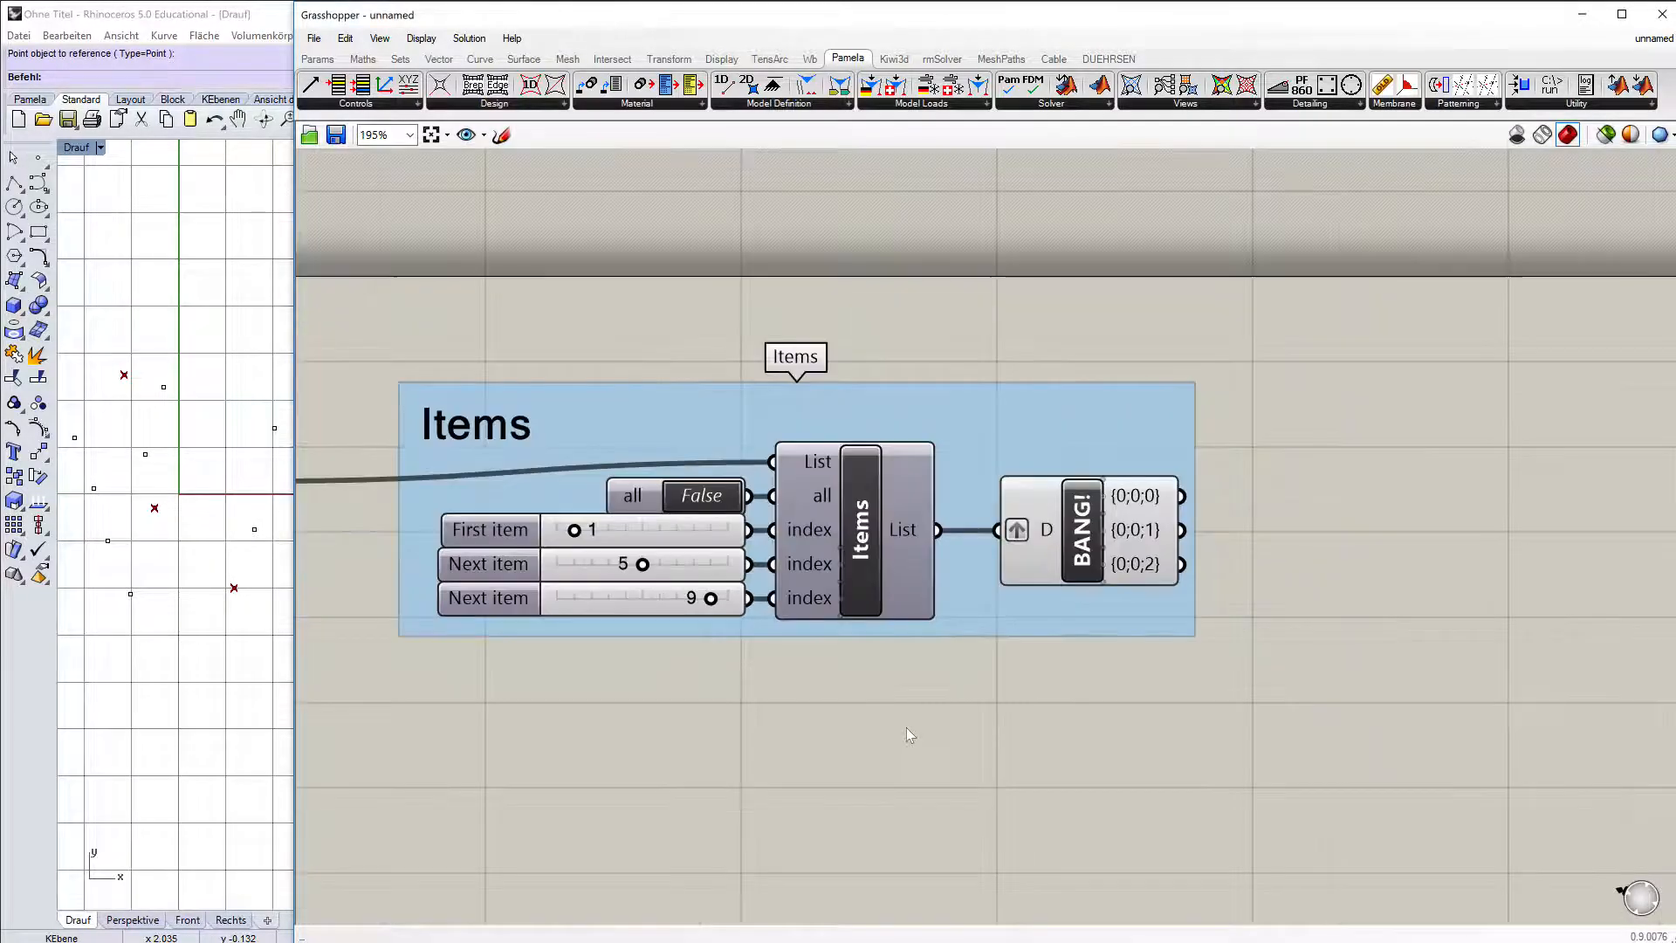
Add a widened panel beside the group and wire the Items component's List output into it, moving BANG! clear of the wire
{"action": "double_click", "coordinate": [1363, 562]}
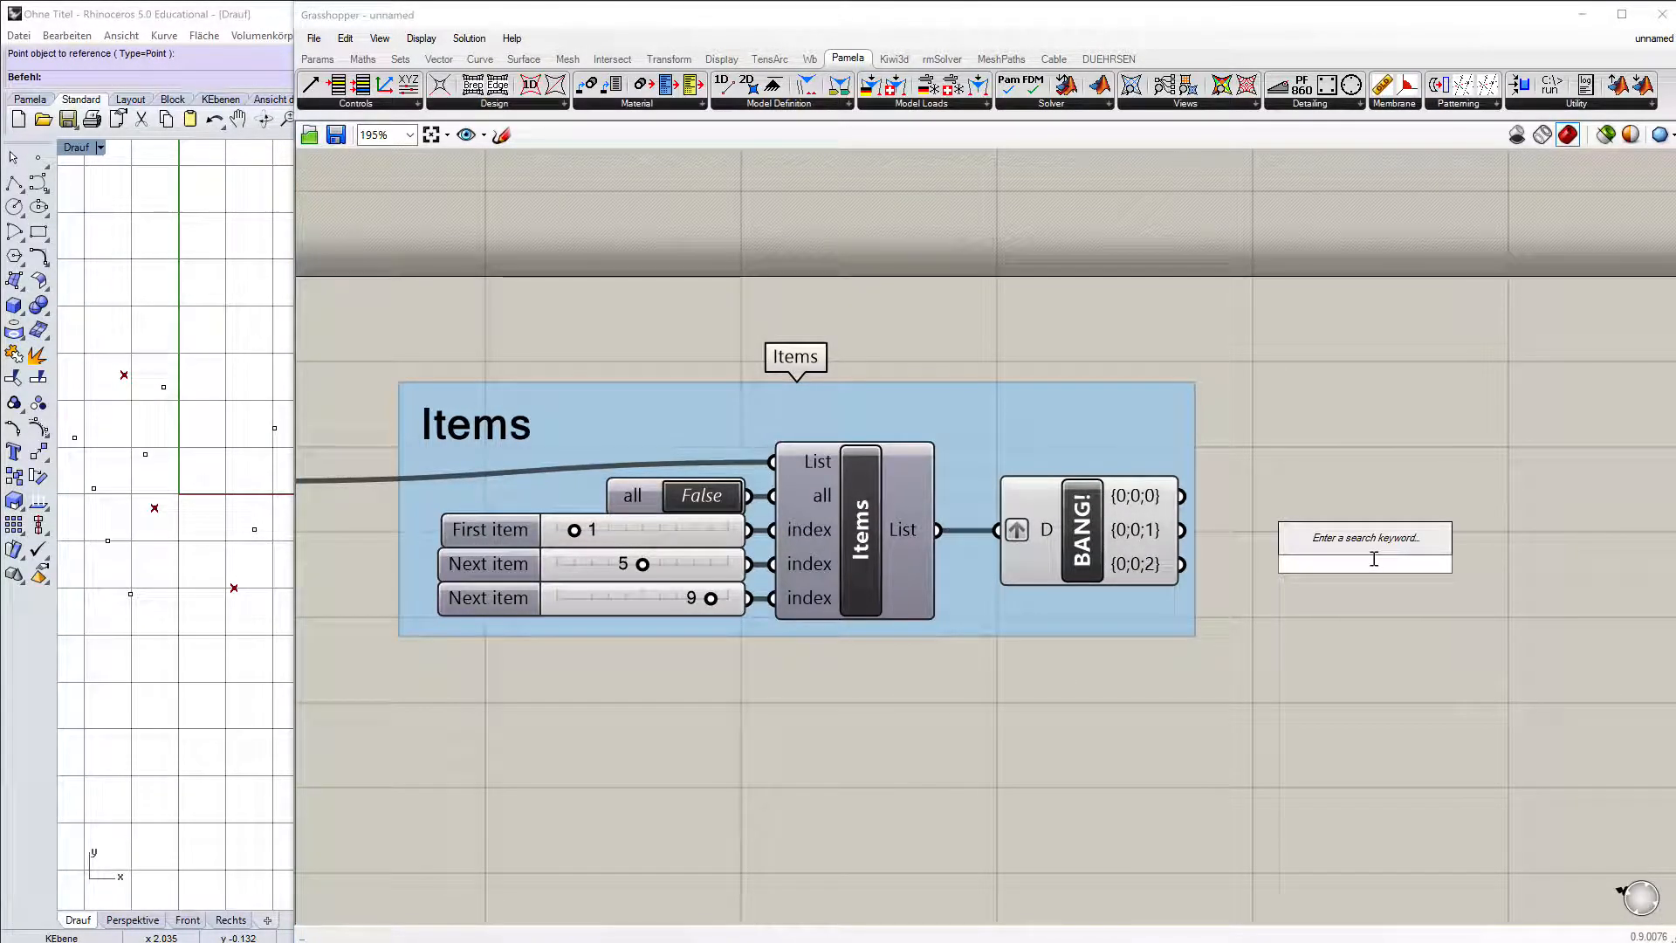
{"action": "type", "text": "panel"}
{"action": "key", "text": "Return"}
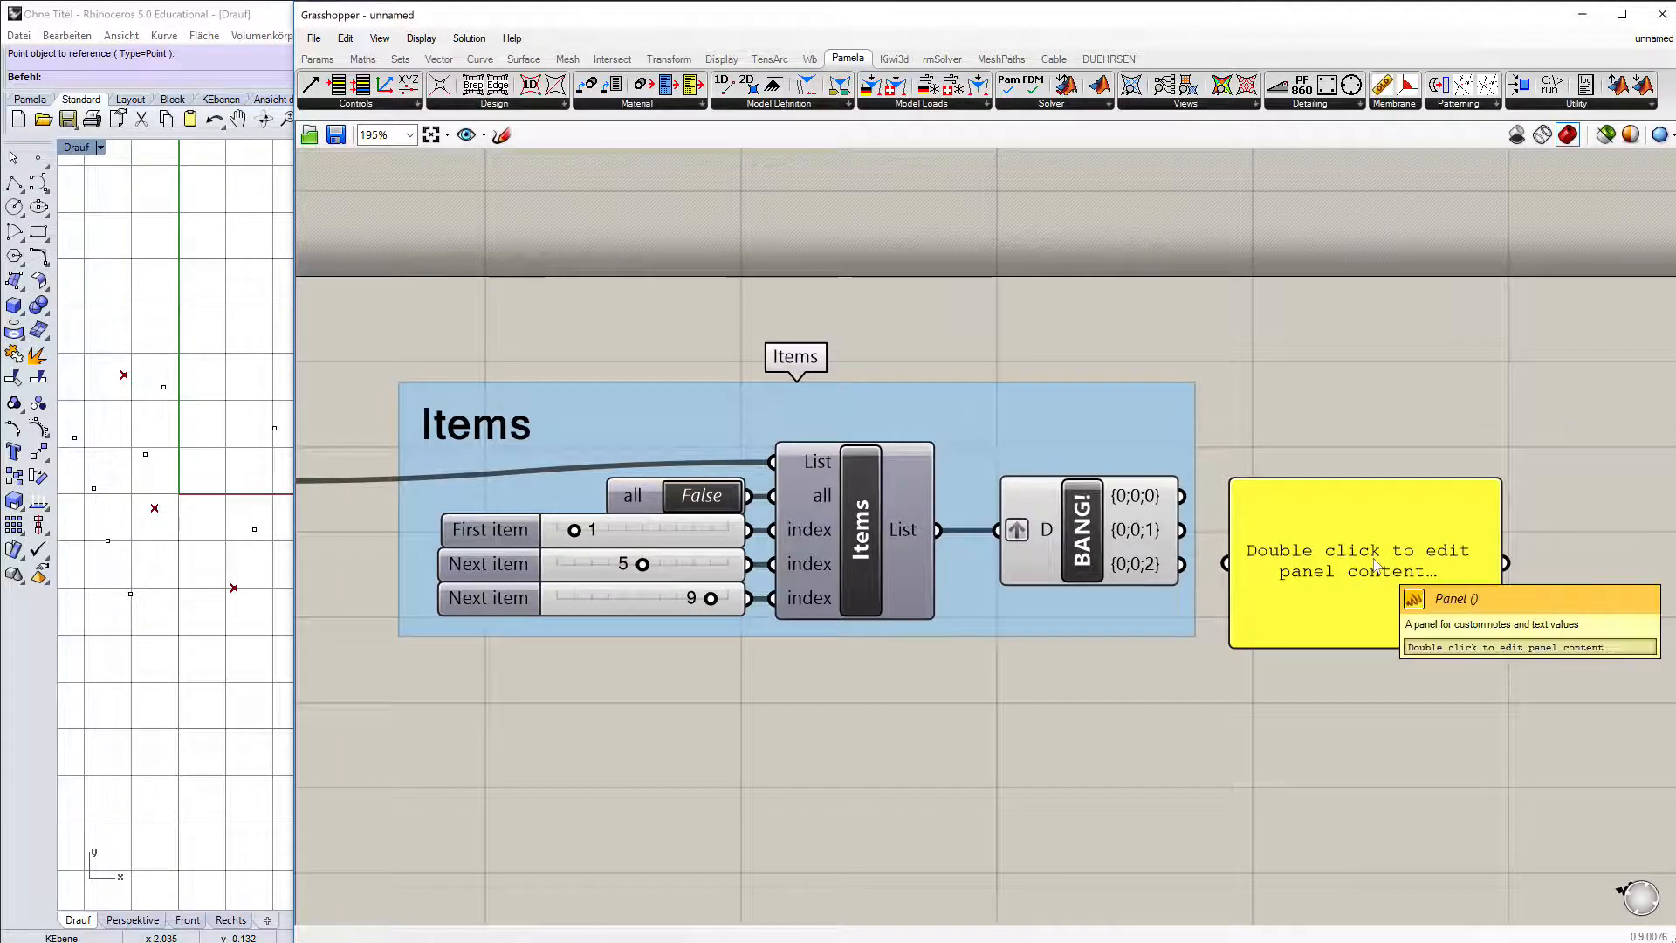
{"action": "left_click_drag", "start_coordinate": [1081, 517], "coordinate": [1075, 419]}
{"action": "left_click_drag", "start_coordinate": [939, 530], "coordinate": [1309, 563]}
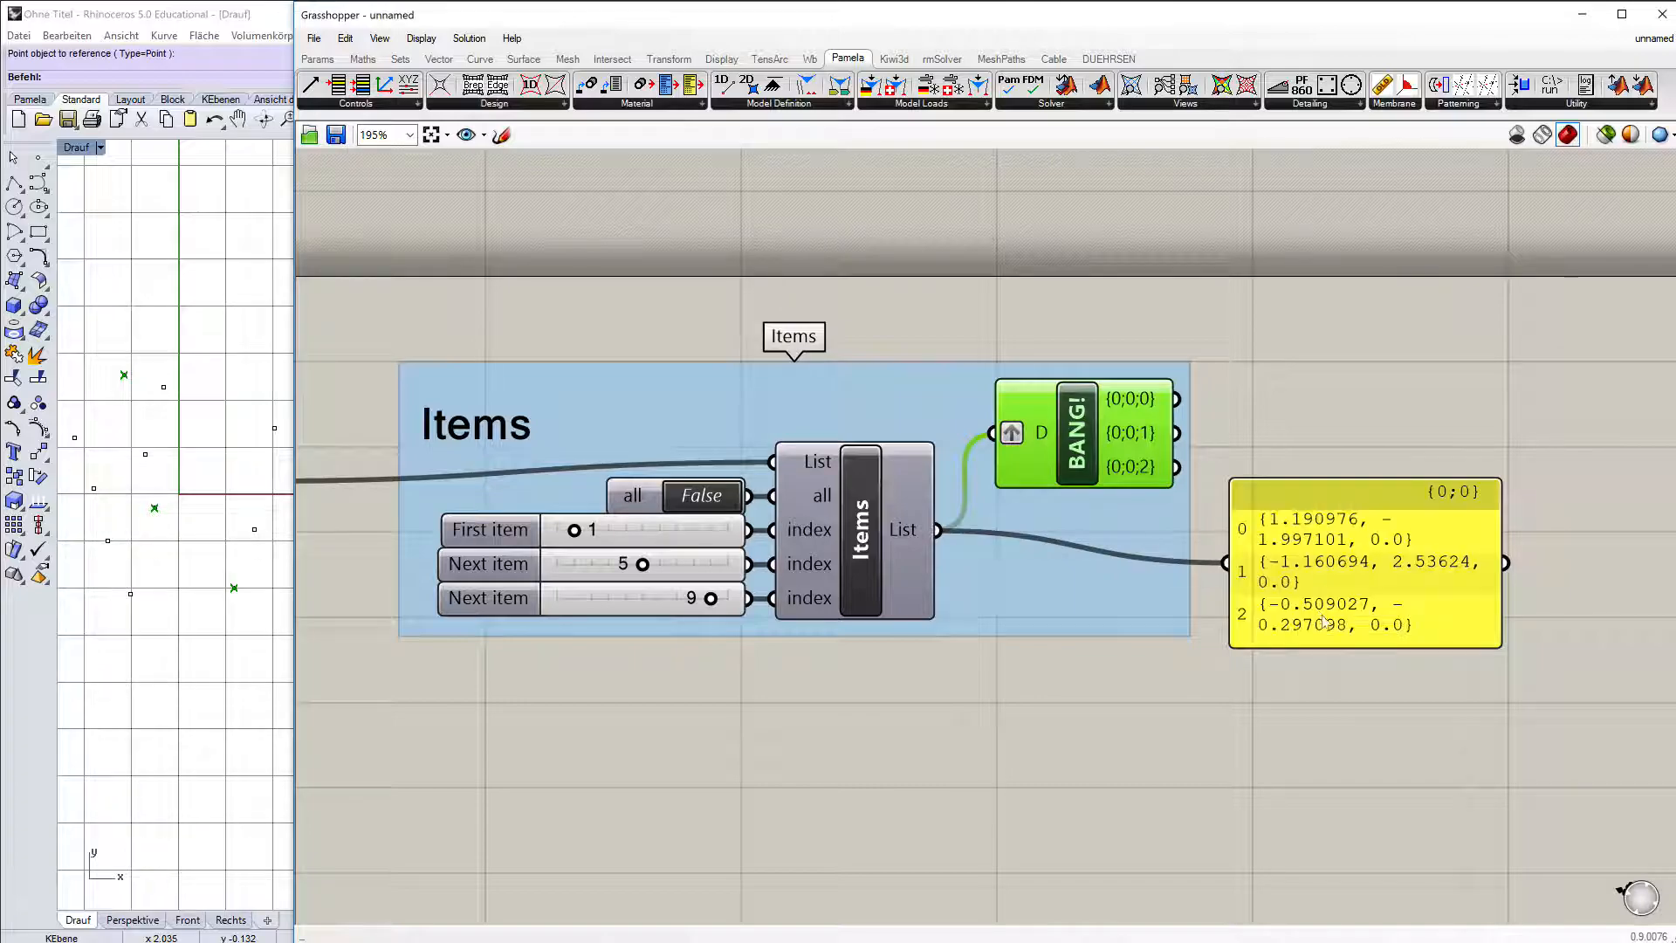
{"action": "left_click_drag", "start_coordinate": [1503, 558], "coordinate": [1643, 559]}
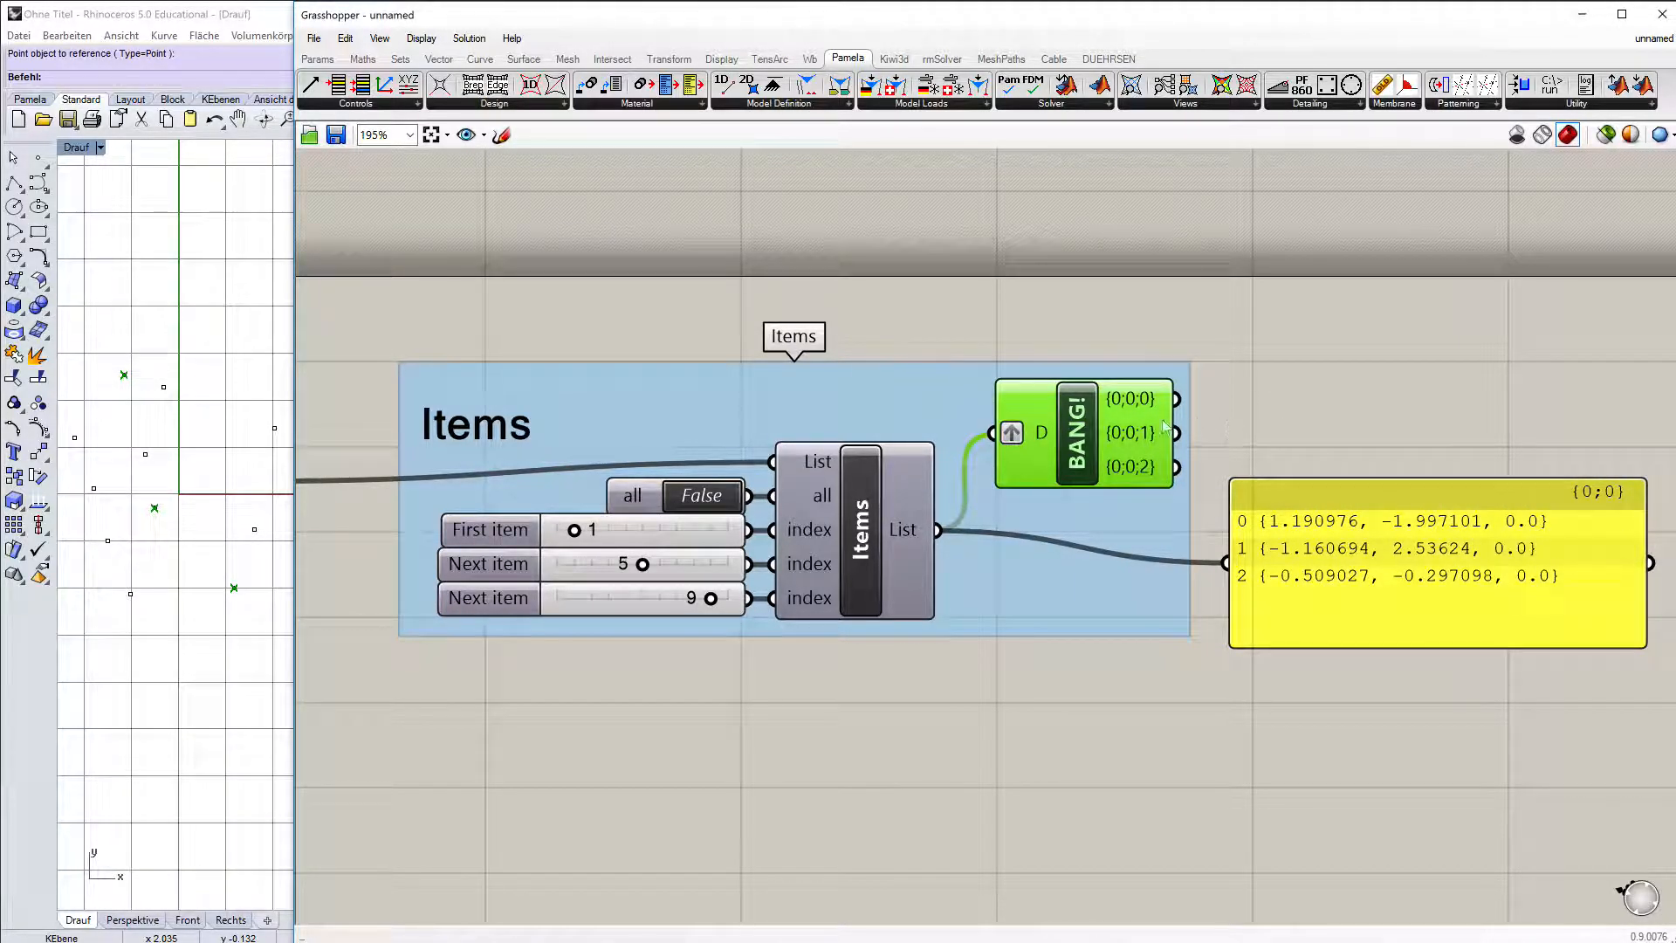
Feed the panel from the BANG! outputs {0;0;0}, {0;0;1} and {0;0;2} in turn, and set the middle item slider to 6
{"action": "left_click_drag", "start_coordinate": [1178, 397], "coordinate": [1230, 559]}
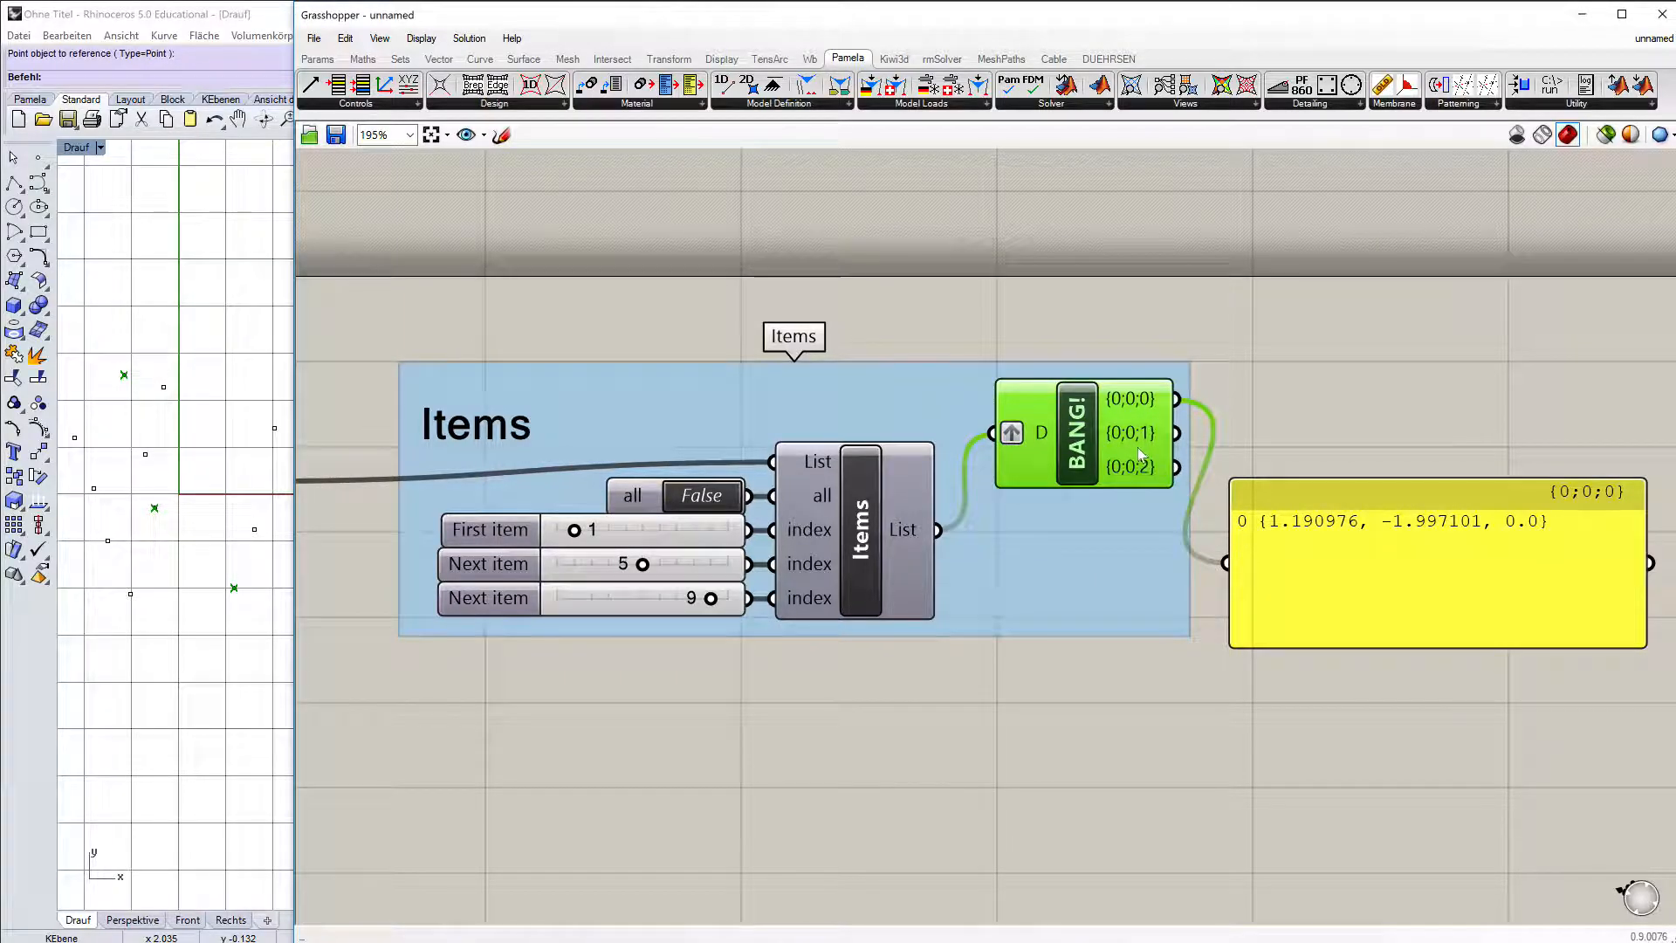
{"action": "left_click_drag", "start_coordinate": [1196, 475], "coordinate": [1226, 563]}
{"action": "mouse_move", "coordinate": [643, 564]}
{"action": "left_mouse_down"}
{"action": "mouse_move", "coordinate": [685, 564]}
{"action": "mouse_move", "coordinate": [659, 564]}
{"action": "left_mouse_up"}
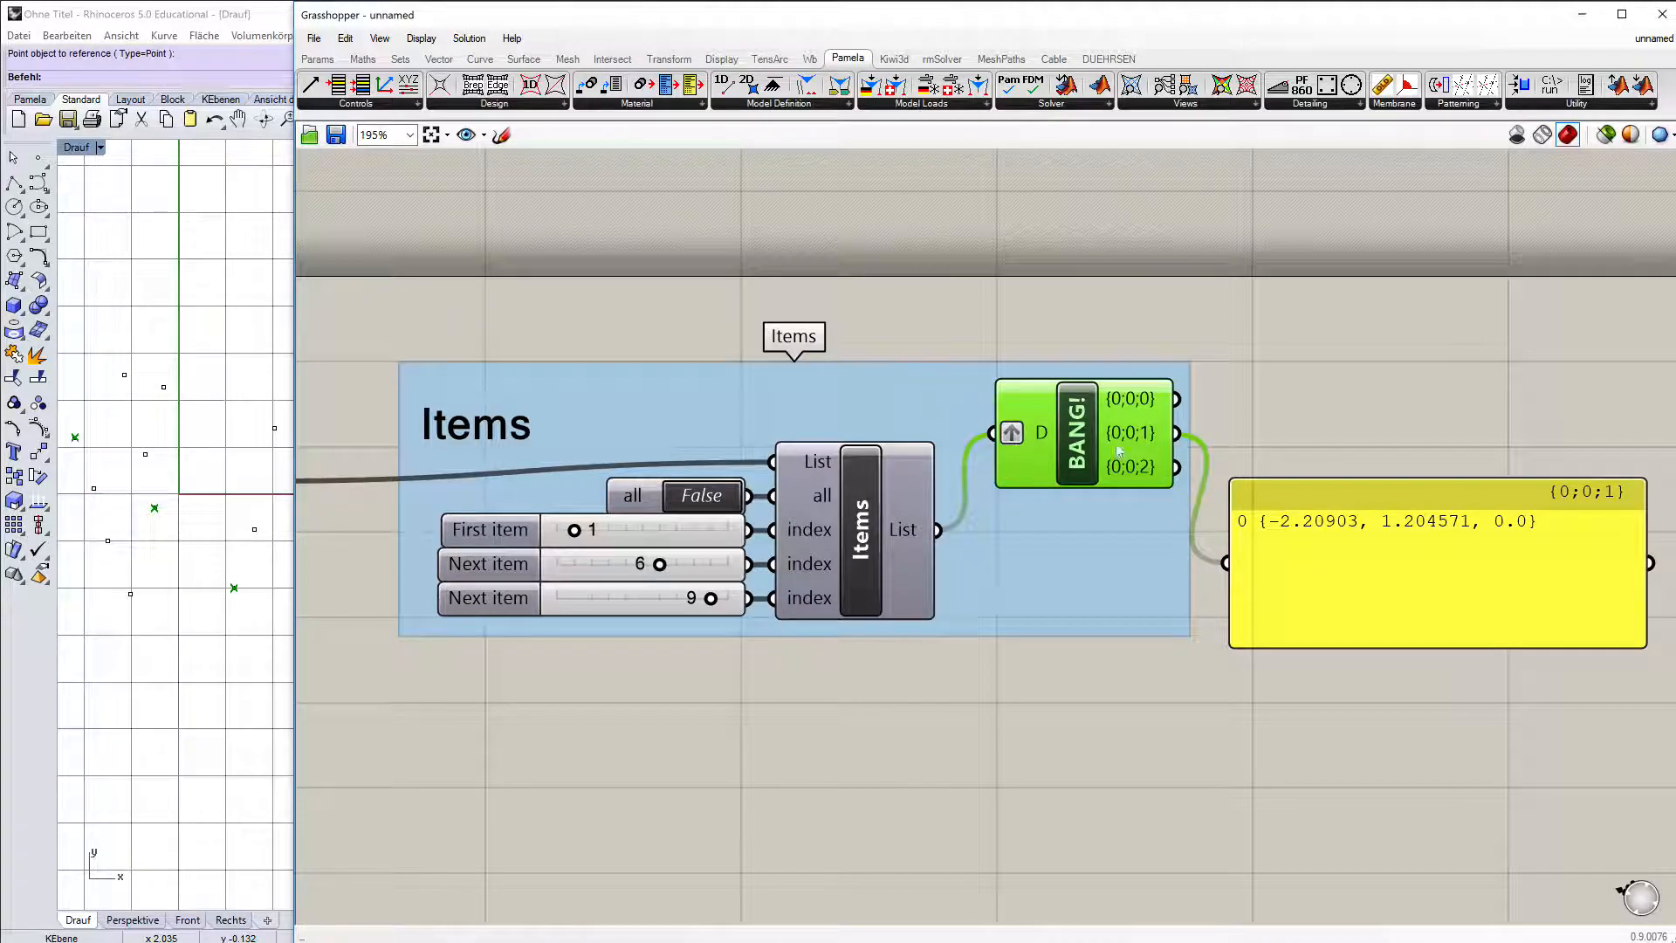
{"action": "left_click_drag", "start_coordinate": [1174, 468], "coordinate": [1226, 563]}
Realign the BANG! component with Items, move the Pt parameter closer to the group and place the panel below it
{"action": "left_click_drag", "start_coordinate": [1081, 445], "coordinate": [1080, 539]}
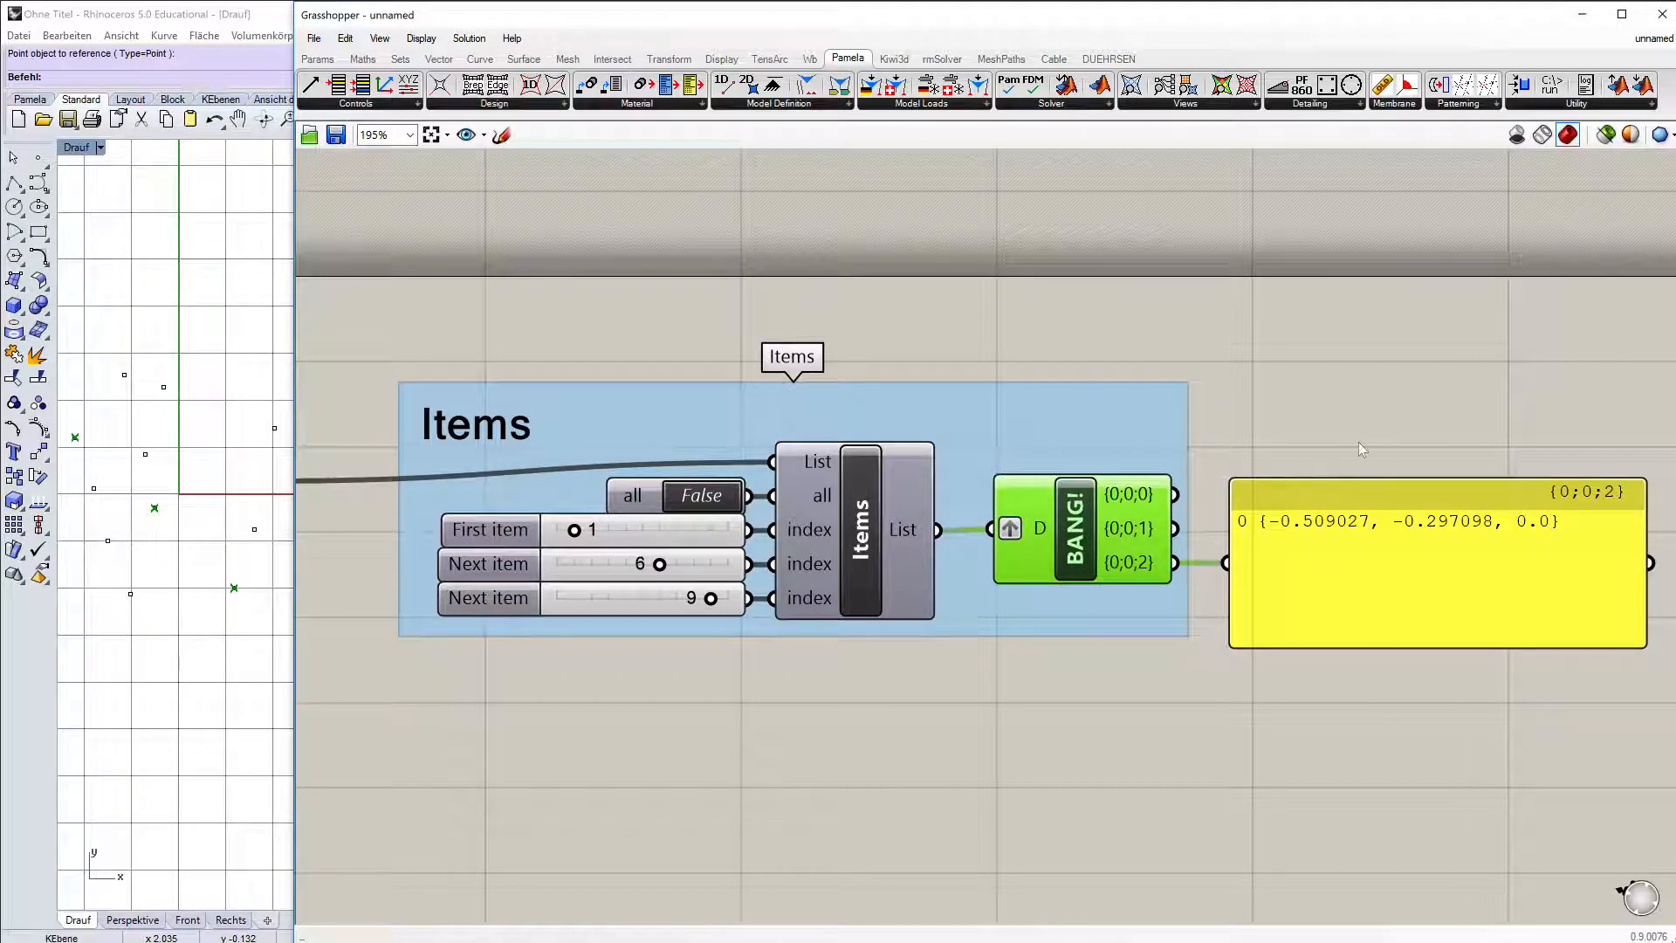
{"action": "scroll", "coordinate": [1091, 500], "scroll_direction": "down", "scroll_amount": 3}
{"action": "left_click_drag", "start_coordinate": [626, 467], "coordinate": [676, 451]}
{"action": "left_click_drag", "start_coordinate": [1457, 505], "coordinate": [1513, 623]}
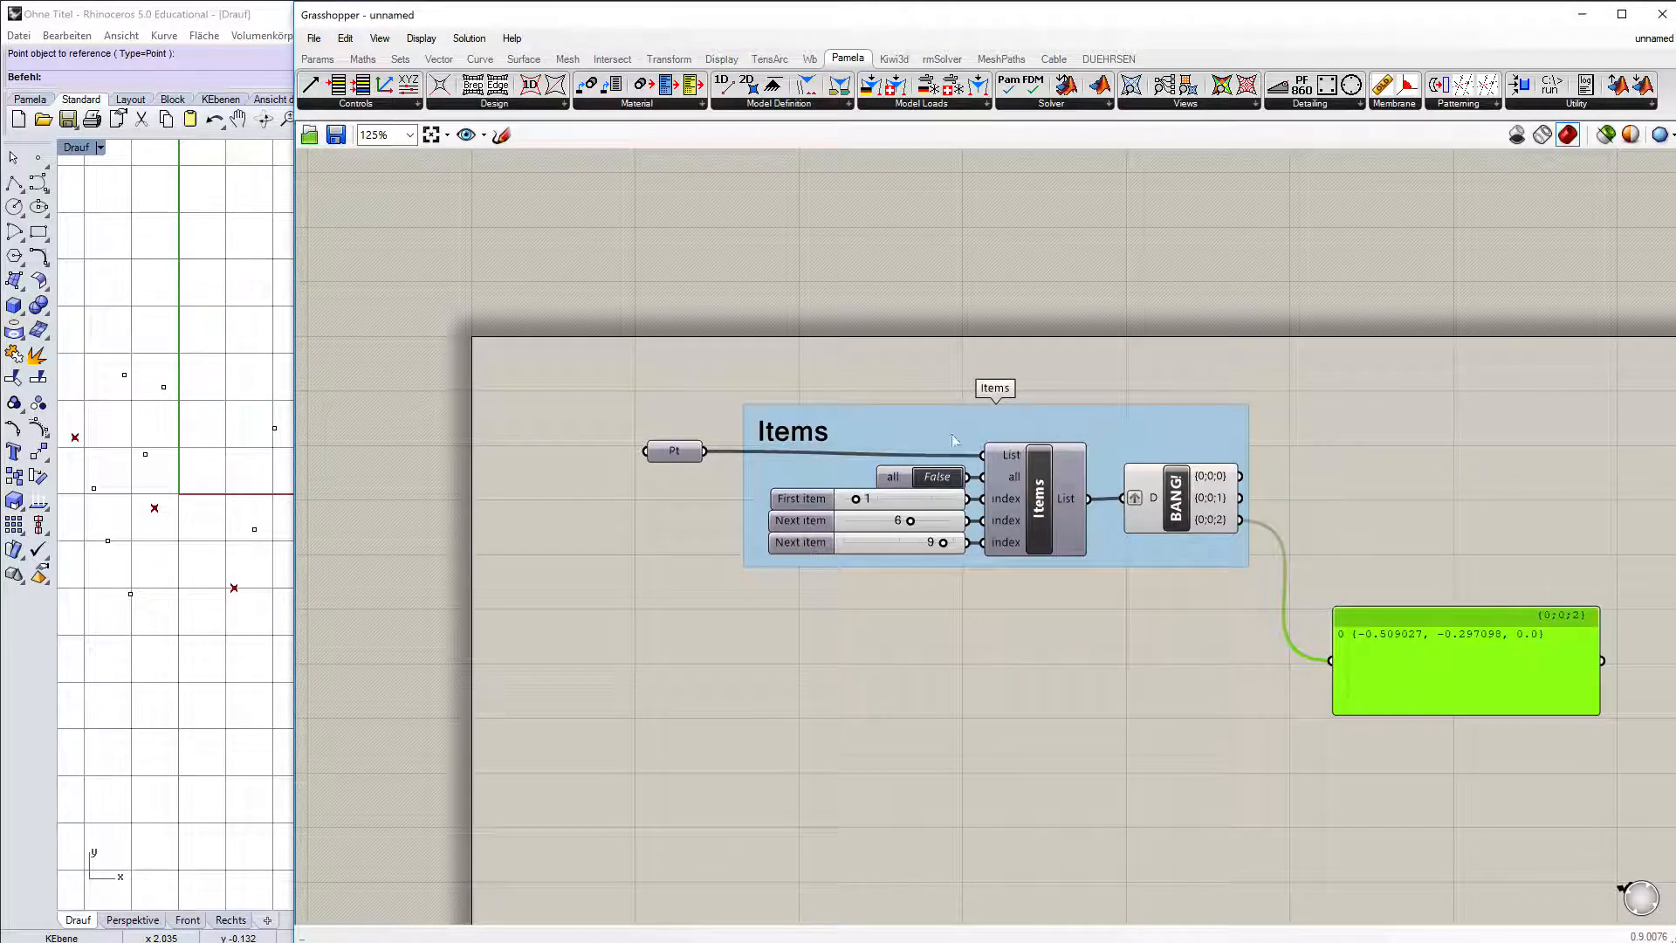
Examine the Items group's heading on the canvas at different zoom levels
{"action": "double_click", "coordinate": [790, 434]}
{"action": "left_click", "coordinate": [774, 385]}
{"action": "left_click", "coordinate": [882, 529]}
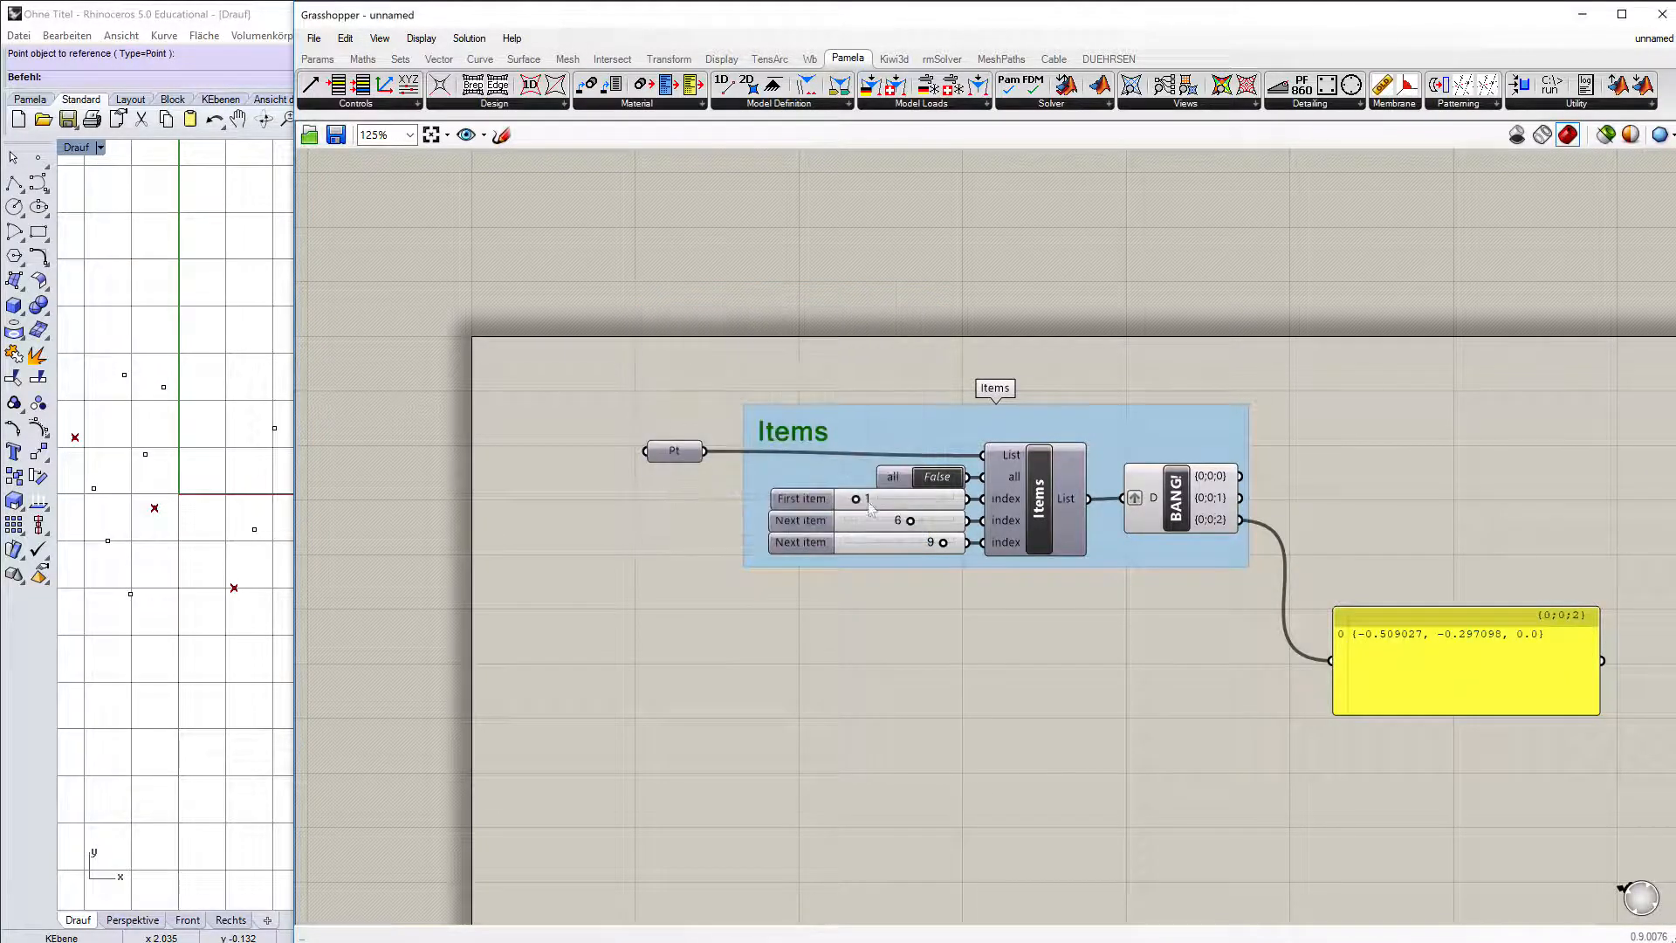
{"action": "scroll", "coordinate": [820, 443], "scroll_direction": "down", "scroll_amount": 5}
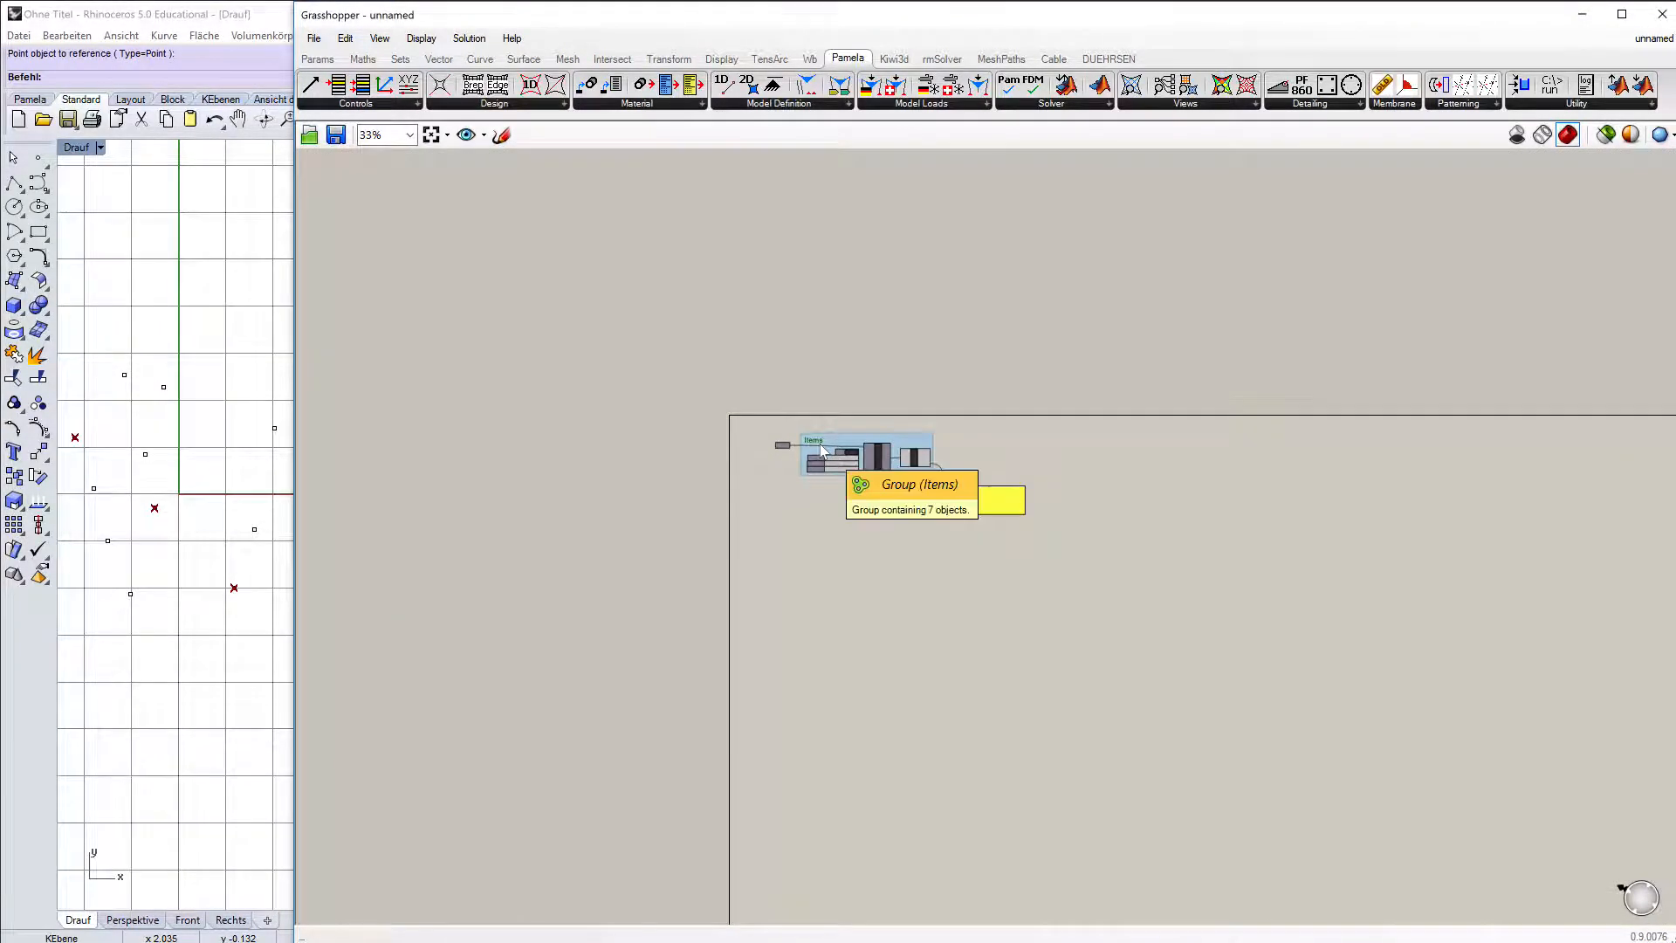
{"action": "scroll", "coordinate": [814, 460], "scroll_direction": "up", "scroll_amount": 2}
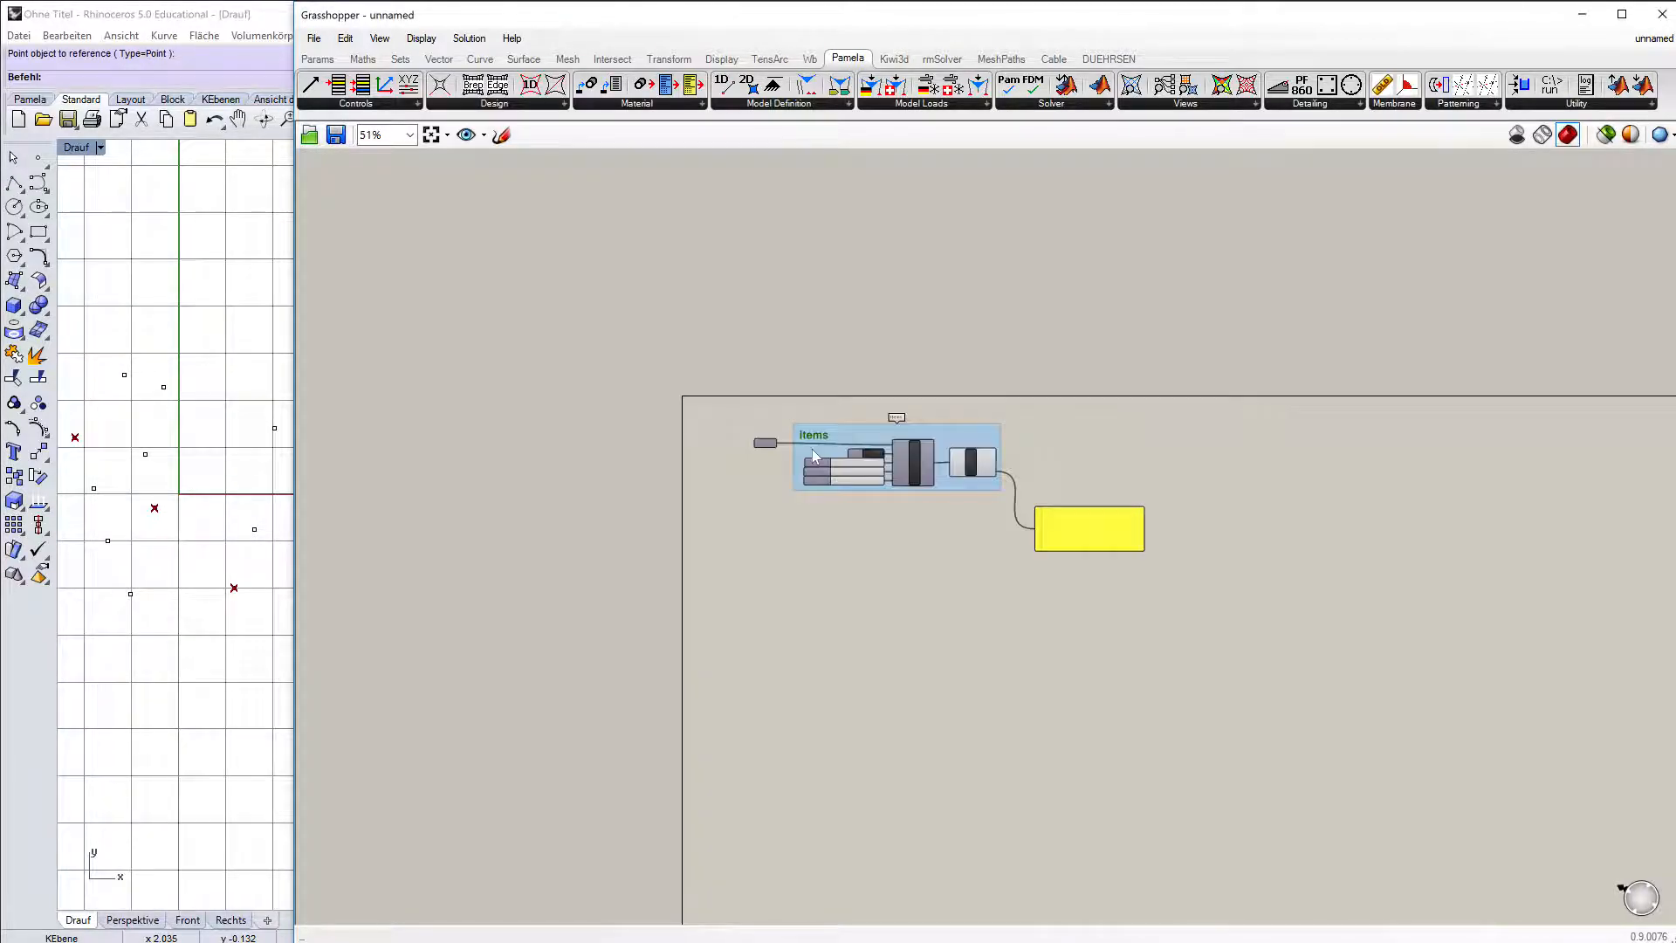
{"action": "scroll", "coordinate": [855, 427], "scroll_direction": "up", "scroll_amount": 4}
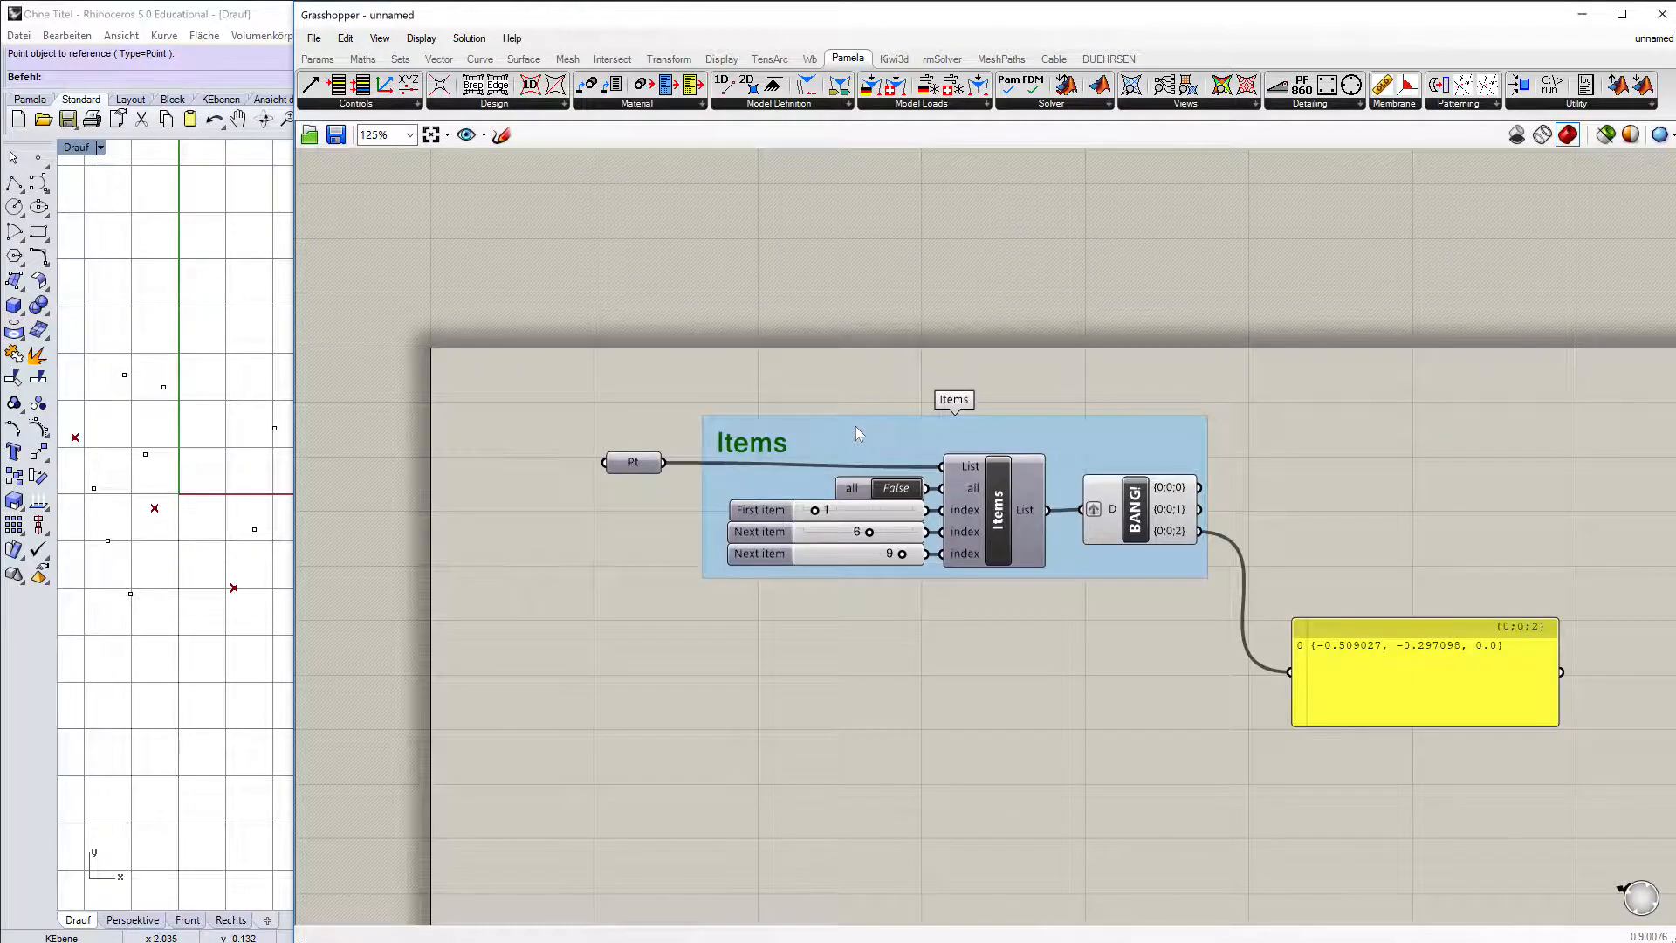
Add a Direction component below the Items group and wire its Vector output into the panel, replacing the BANG! connection
{"action": "right_click_drag", "start_coordinate": [841, 393], "coordinate": [746, 247]}
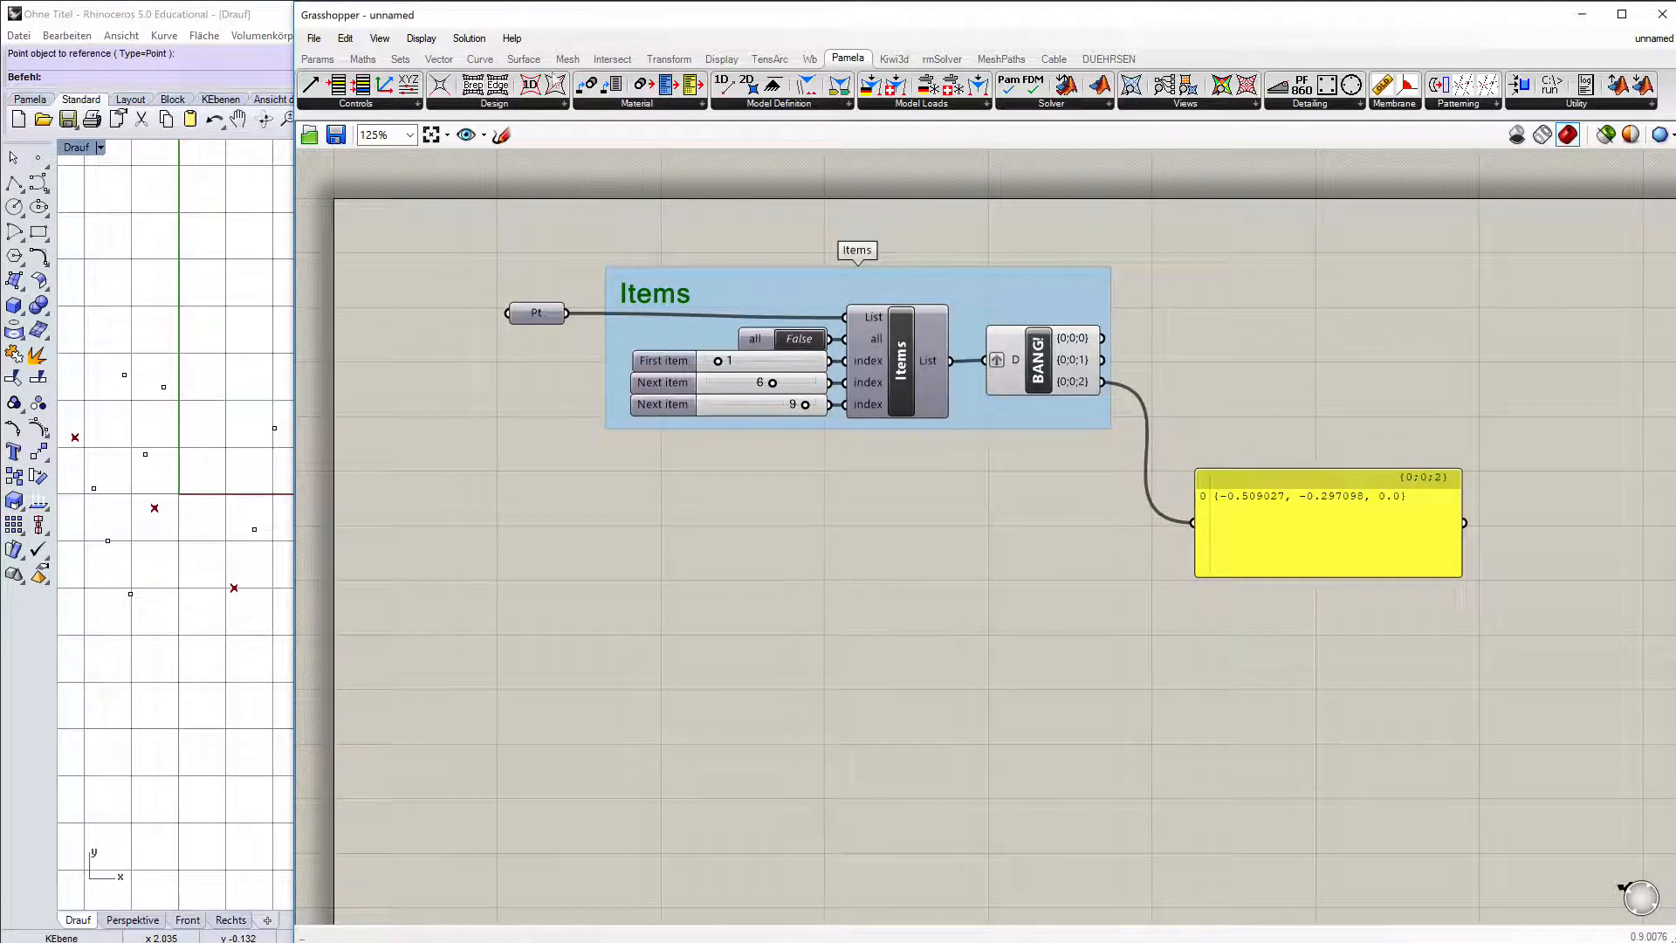
{"action": "left_click_drag", "start_coordinate": [310, 90], "coordinate": [846, 670]}
{"action": "left_click_drag", "start_coordinate": [877, 572], "coordinate": [931, 472]}
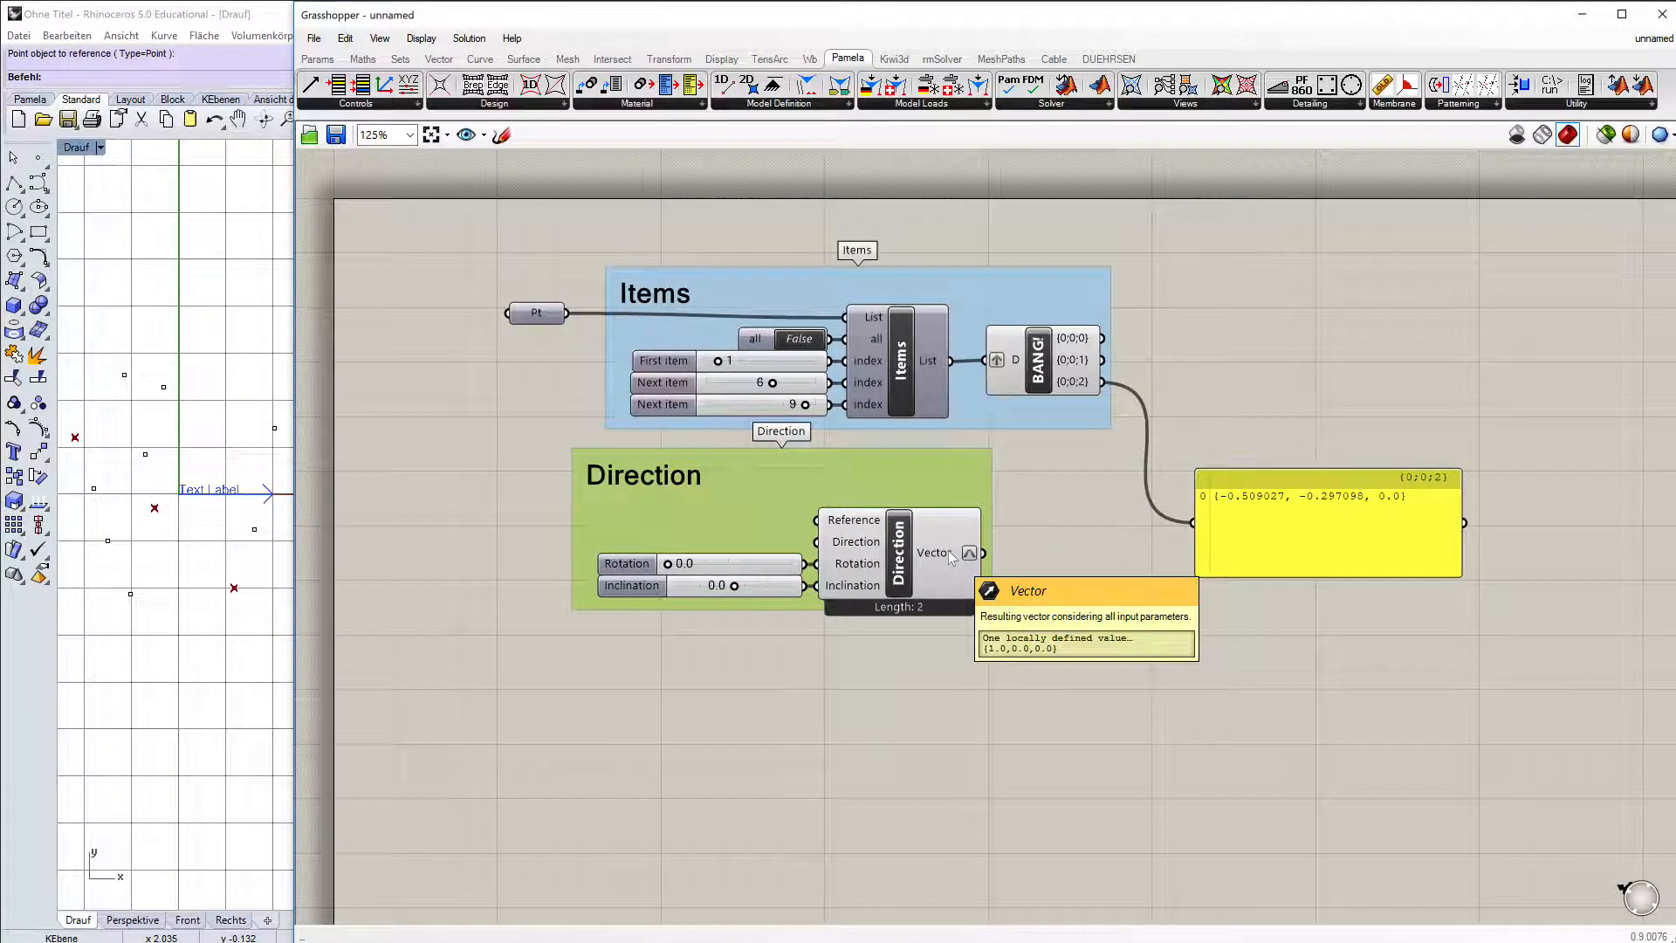
{"action": "left_click_drag", "start_coordinate": [983, 552], "coordinate": [1129, 537]}
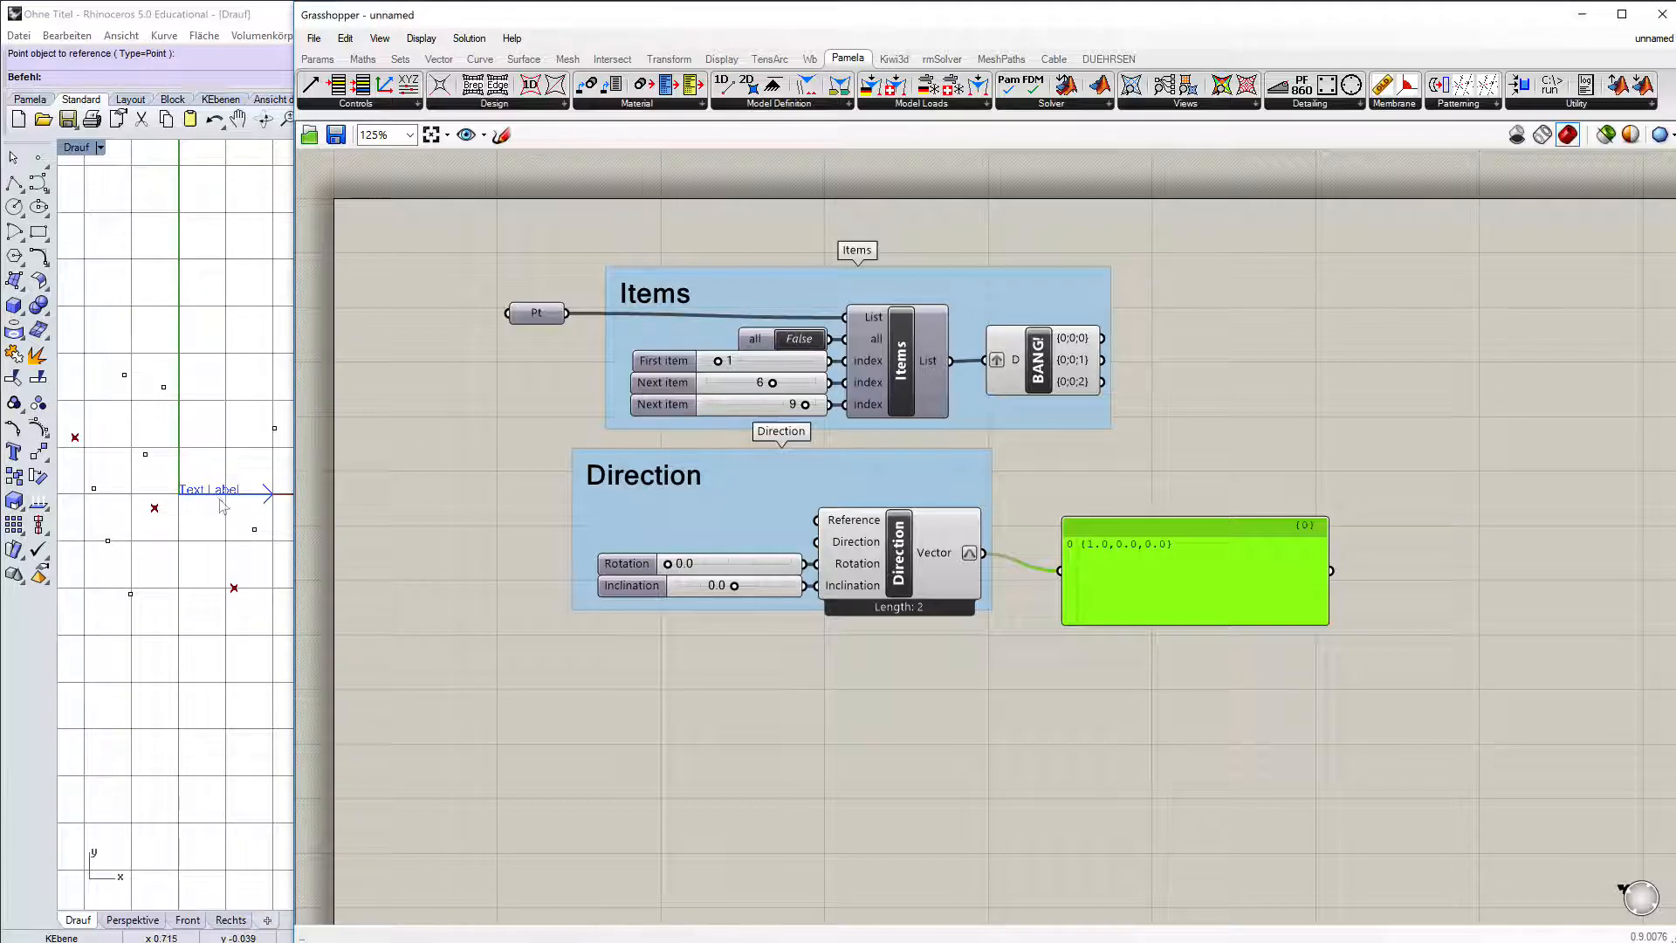
Wire BANG! output {0;0;0} into the Direction component's Reference input and set the three item sliders to 8, 8 and 3
{"action": "scroll", "coordinate": [232, 491], "scroll_direction": "up", "scroll_amount": 1}
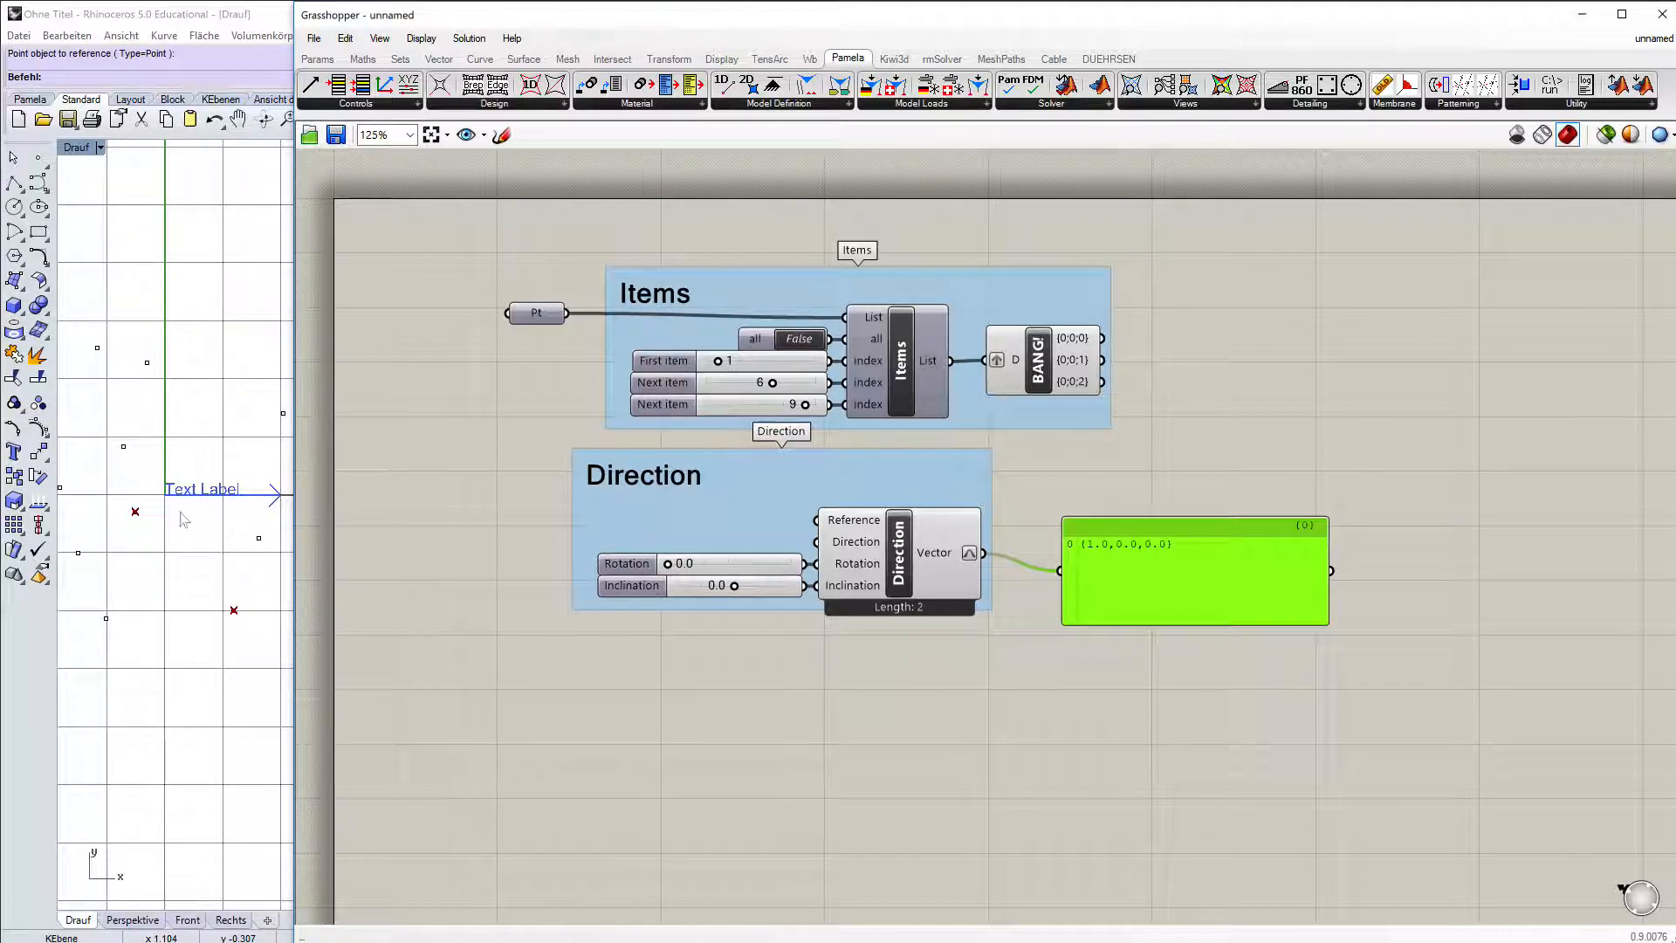
{"action": "right_click", "coordinate": [846, 524]}
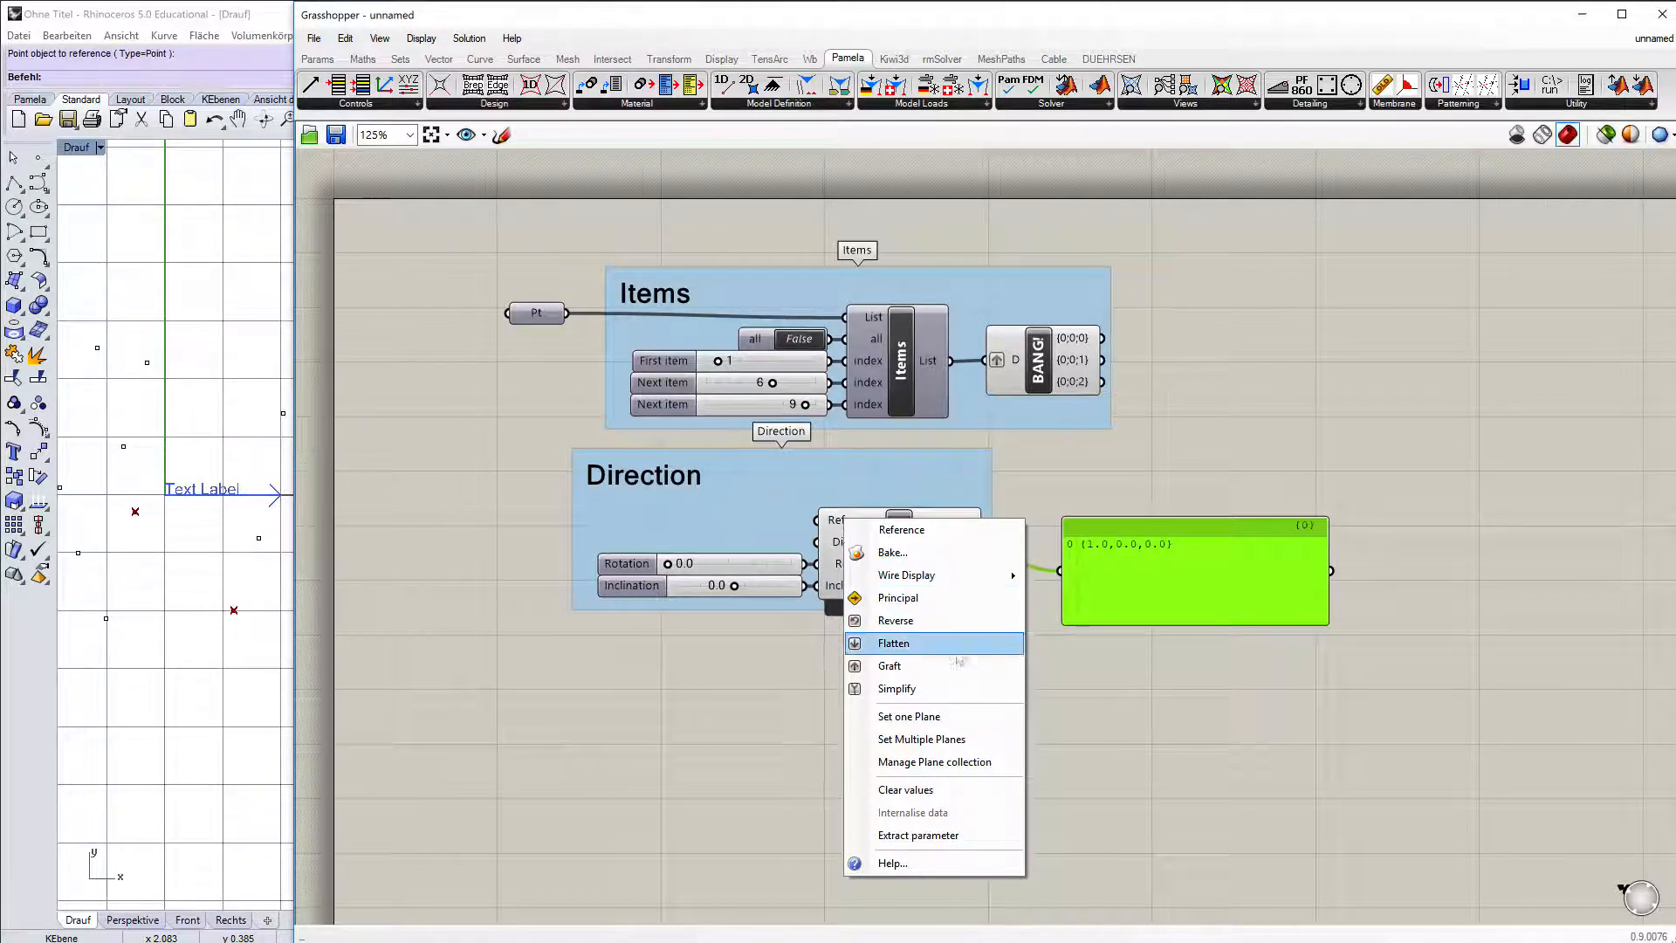
{"action": "left_click", "coordinate": [894, 438]}
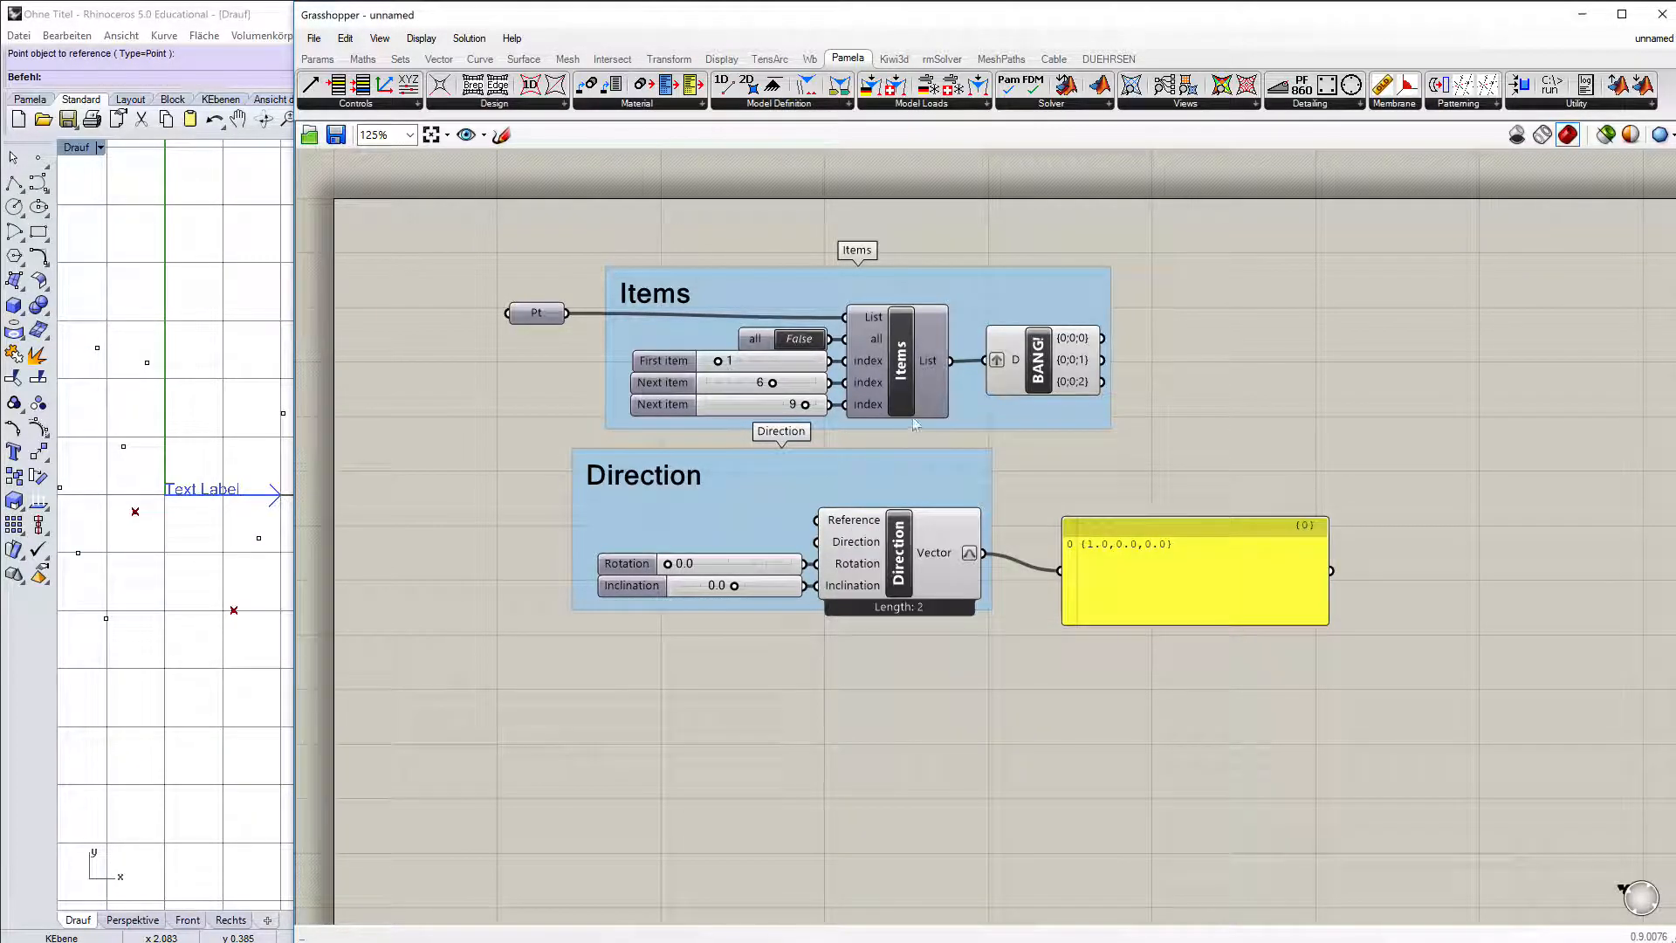
{"action": "left_click_drag", "start_coordinate": [1134, 350], "coordinate": [816, 520]}
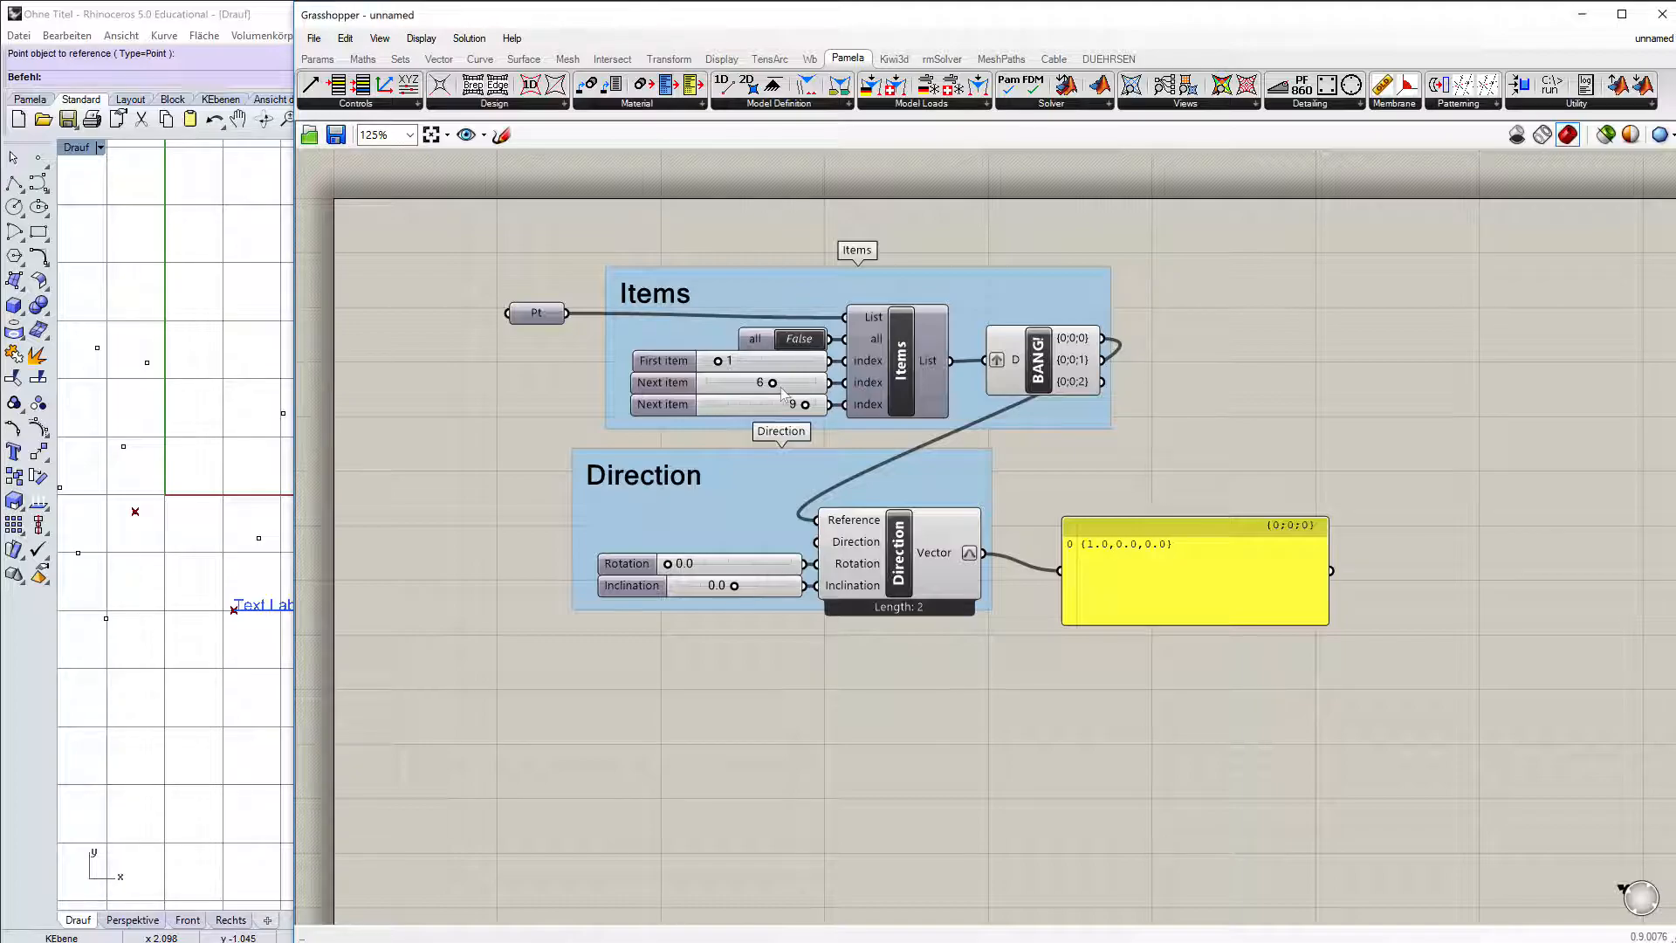
{"action": "left_click_drag", "start_coordinate": [718, 361], "coordinate": [795, 384]}
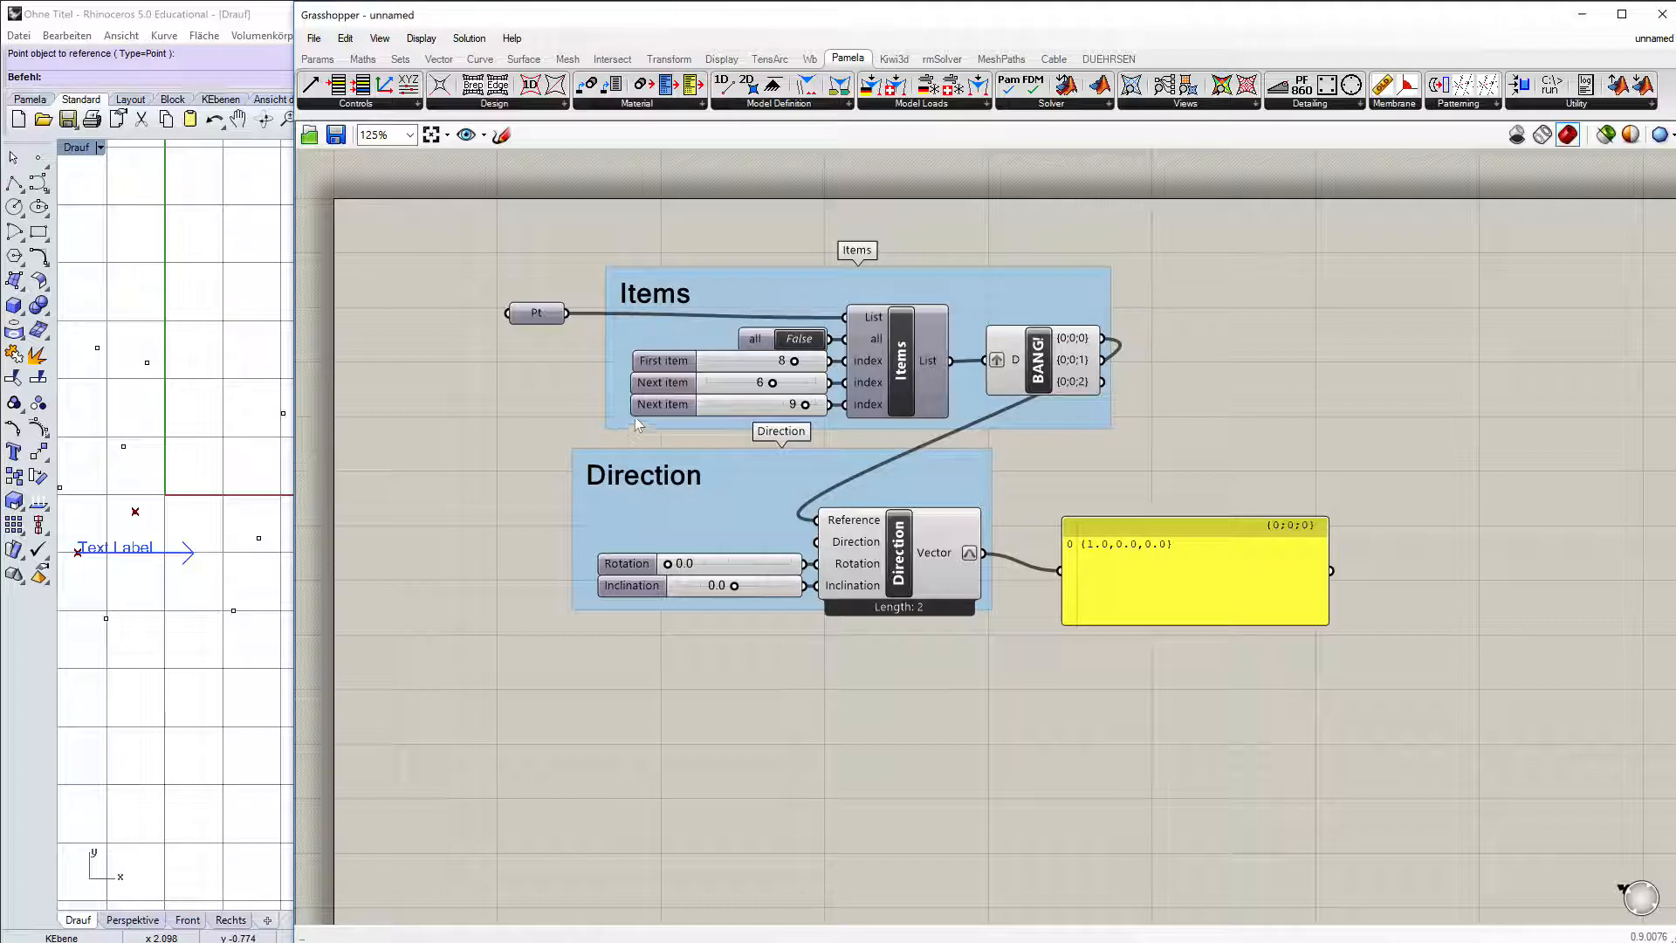
{"action": "left_click_drag", "start_coordinate": [773, 383], "coordinate": [739, 407]}
Set the Direction component's arrow length to 2.6
{"action": "scroll", "coordinate": [909, 620], "scroll_direction": "up", "scroll_amount": 3}
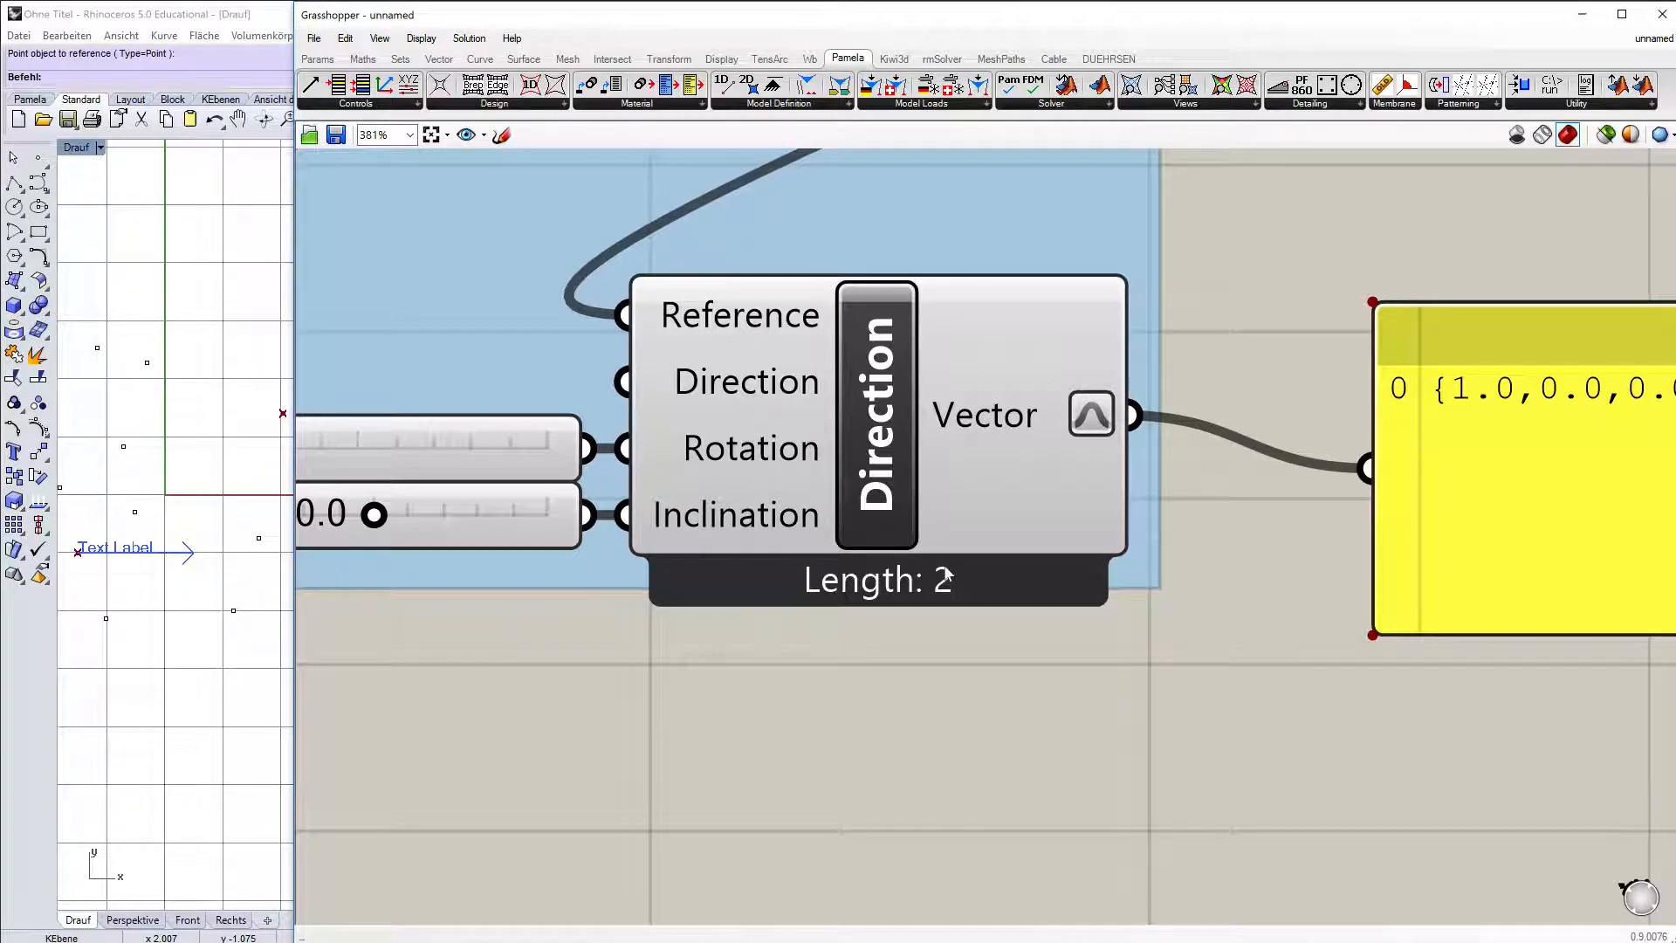
{"action": "scroll", "coordinate": [955, 576], "scroll_direction": "down", "scroll_amount": 2}
{"action": "scroll", "coordinate": [956, 575], "scroll_direction": "down", "scroll_amount": 3}
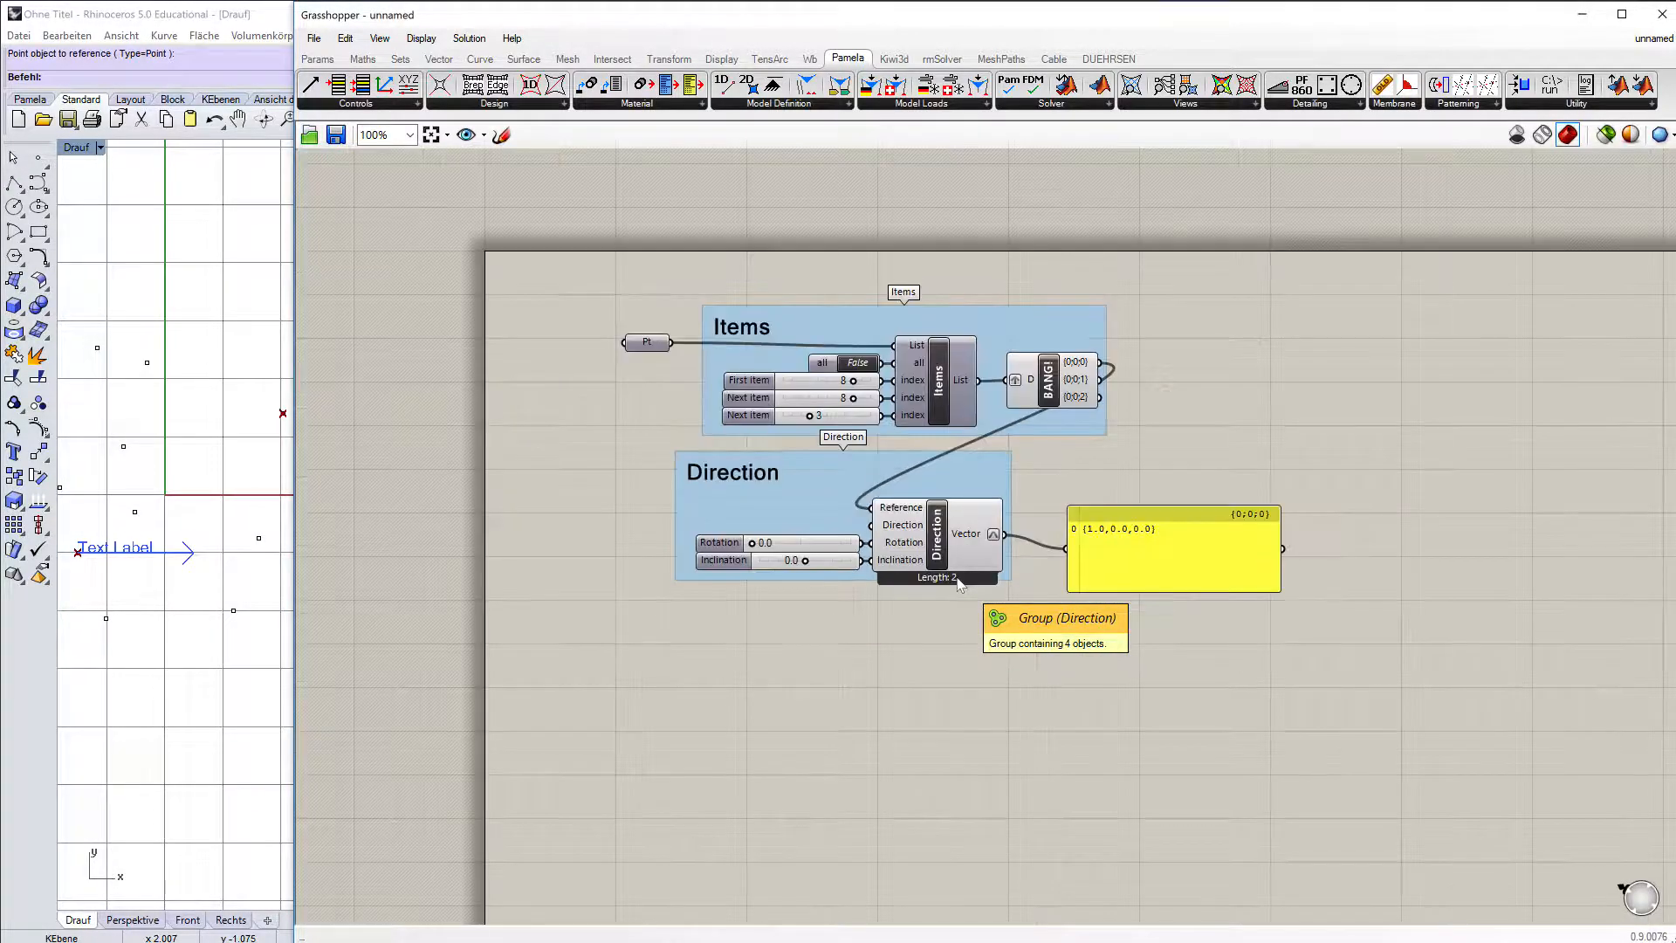
{"action": "scroll", "coordinate": [925, 550], "scroll_direction": "up", "scroll_amount": 2}
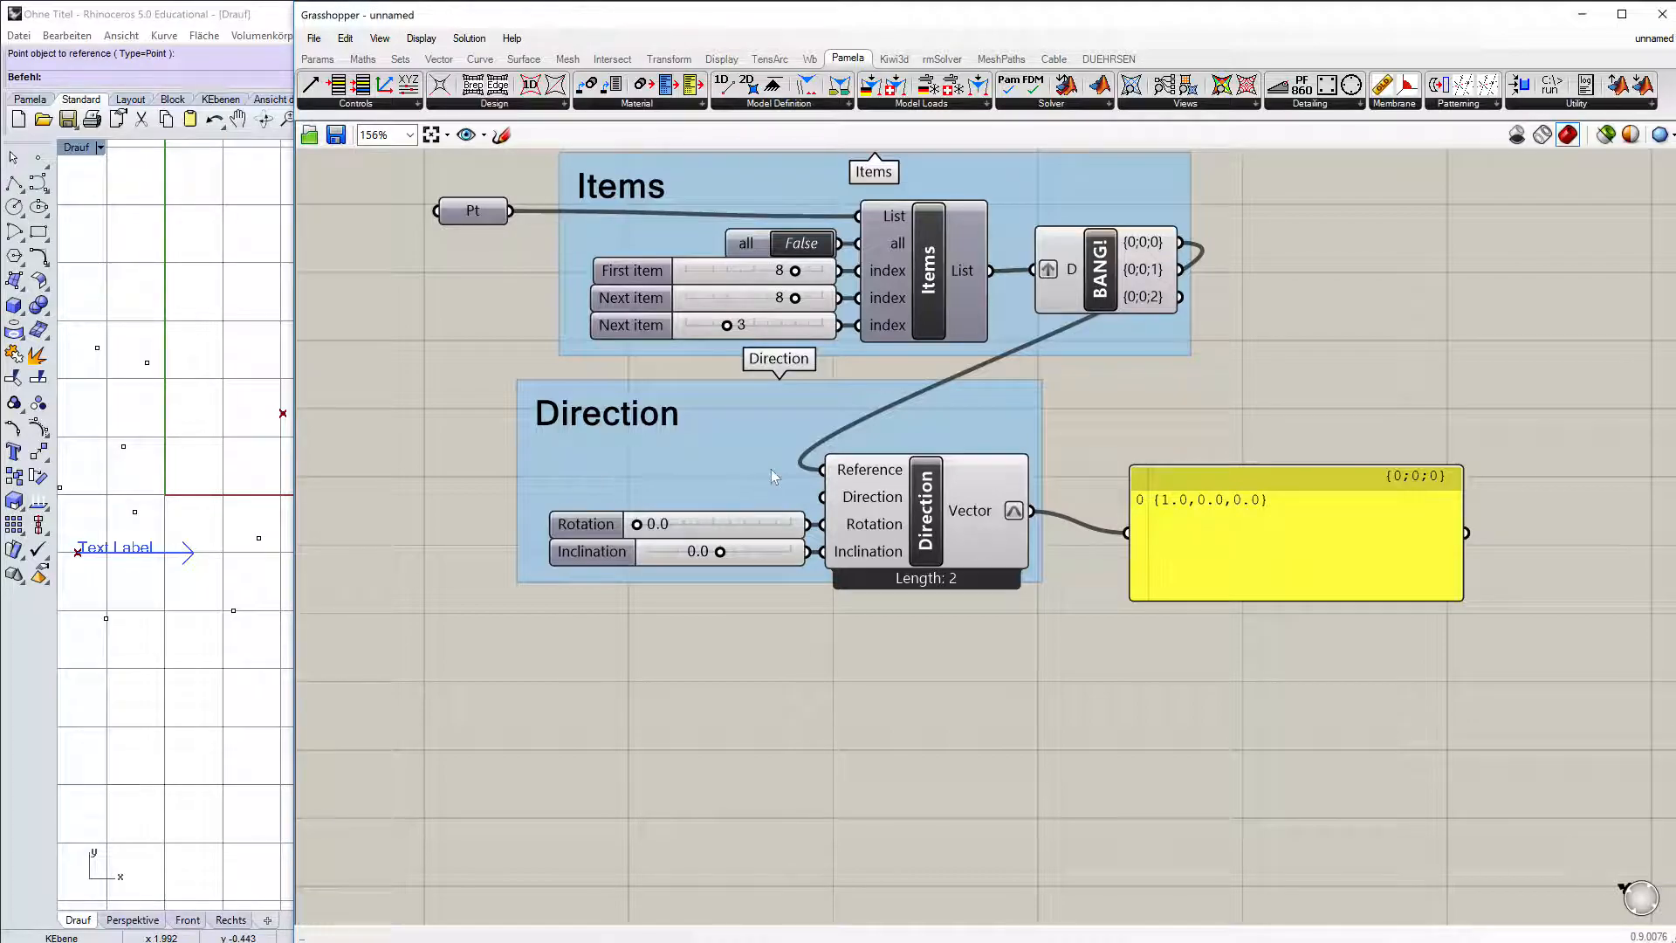
{"action": "right_click", "coordinate": [938, 521]}
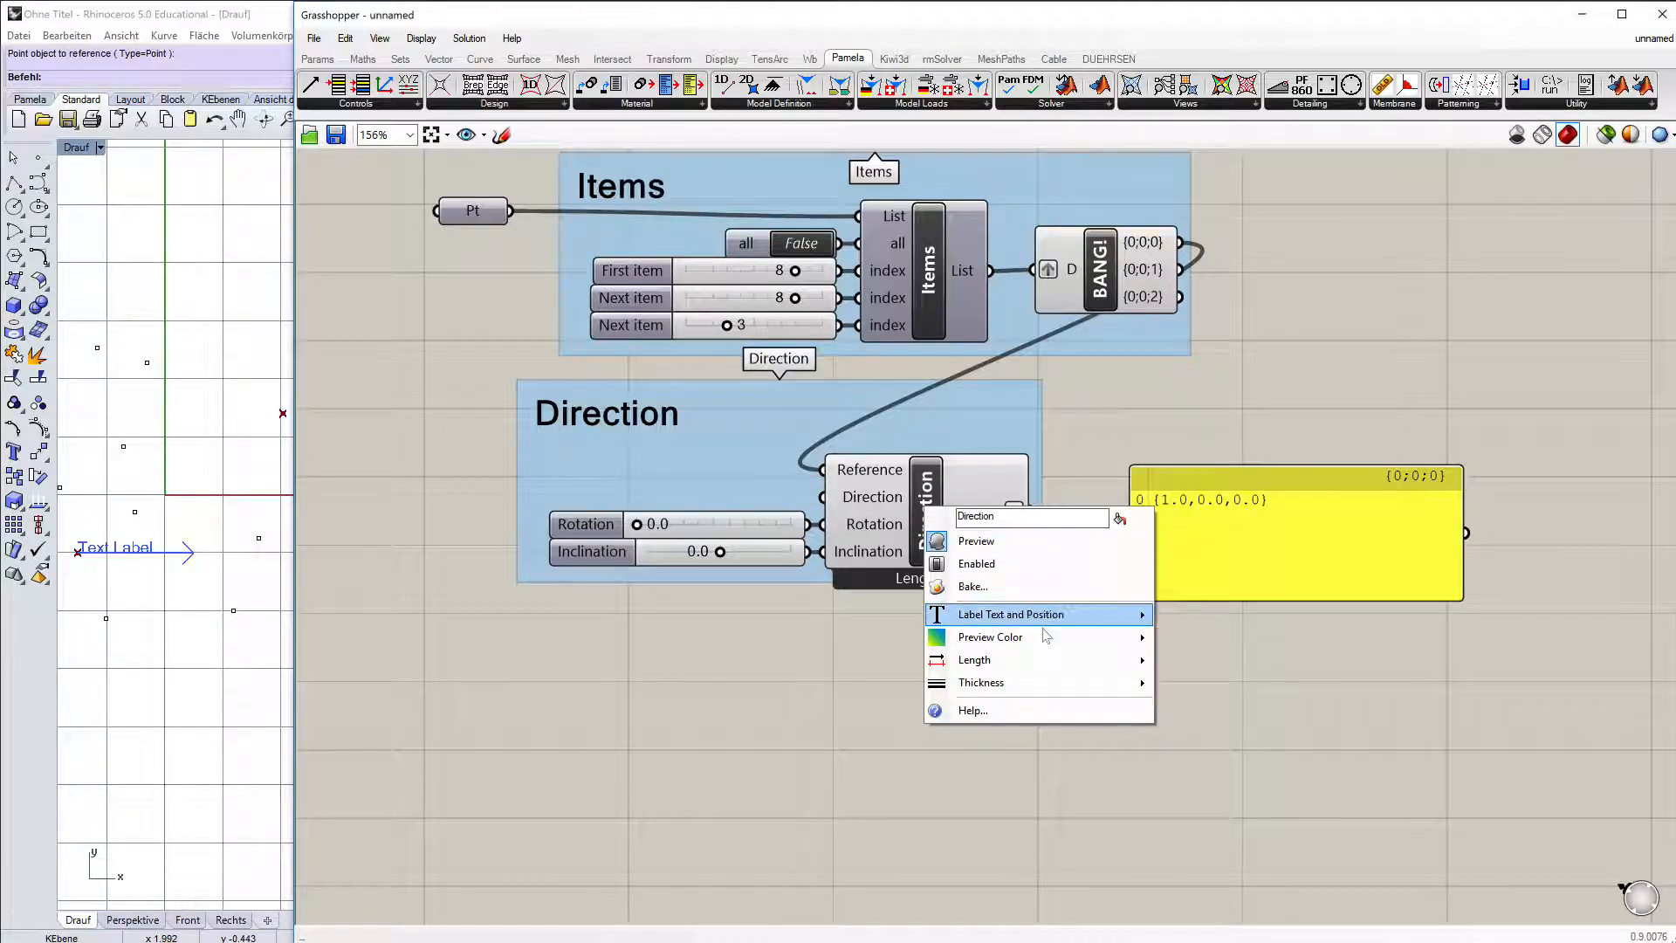
{"action": "mouse_move", "coordinate": [1055, 663]}
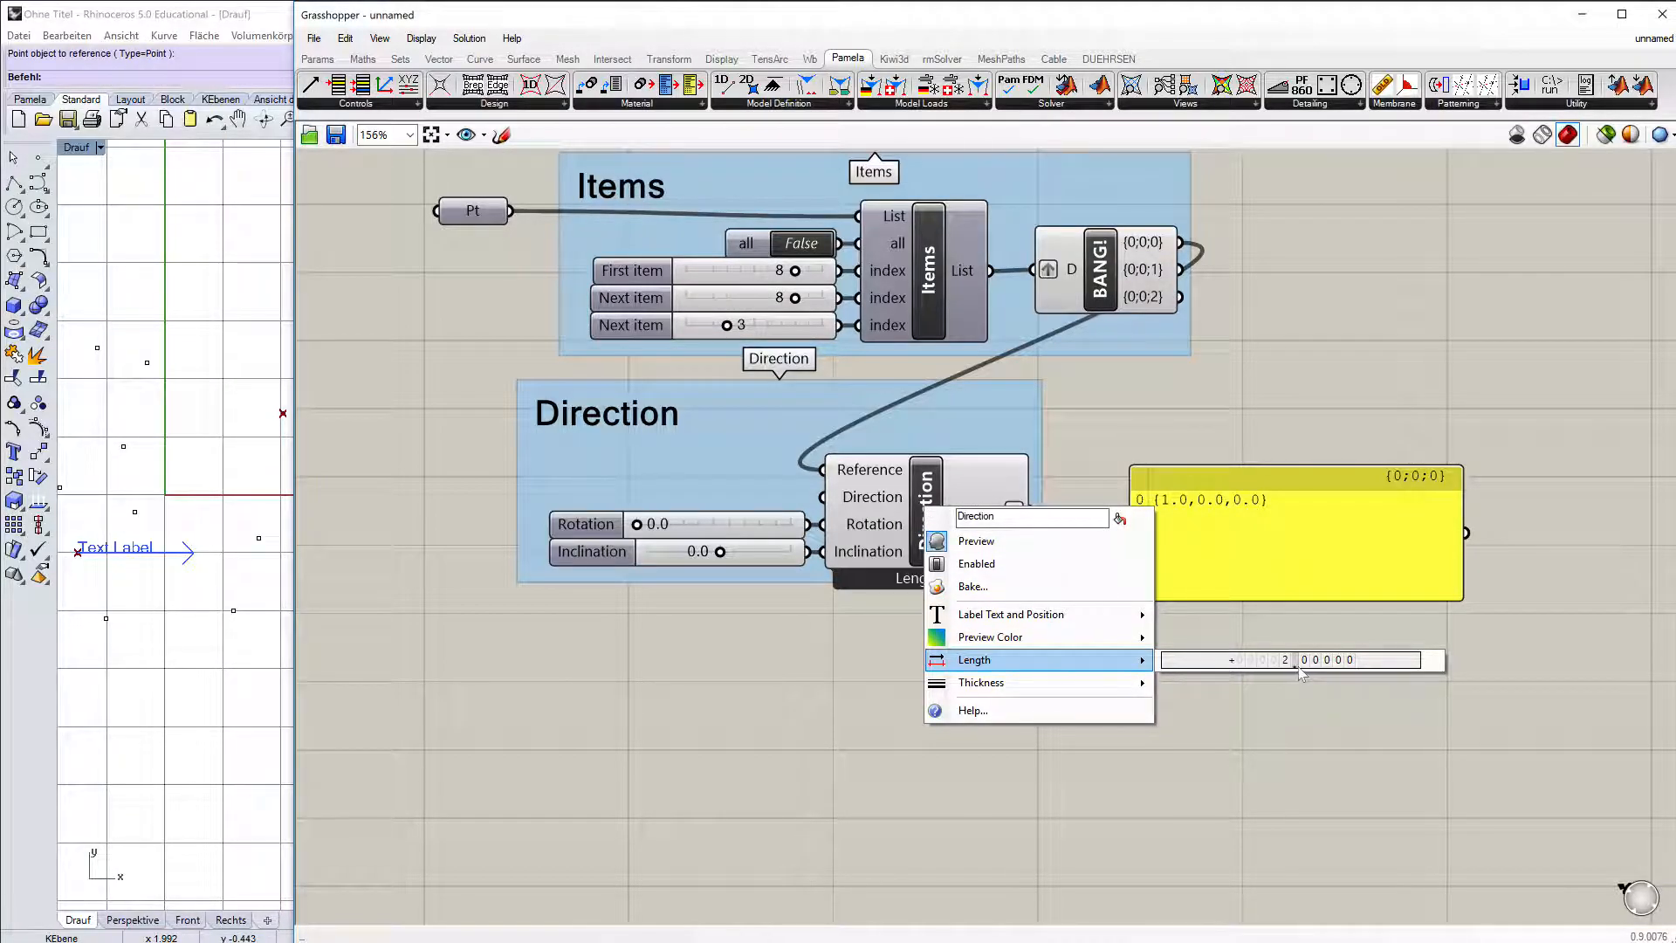
{"action": "left_click_drag", "start_coordinate": [1304, 667], "coordinate": [1331, 569]}
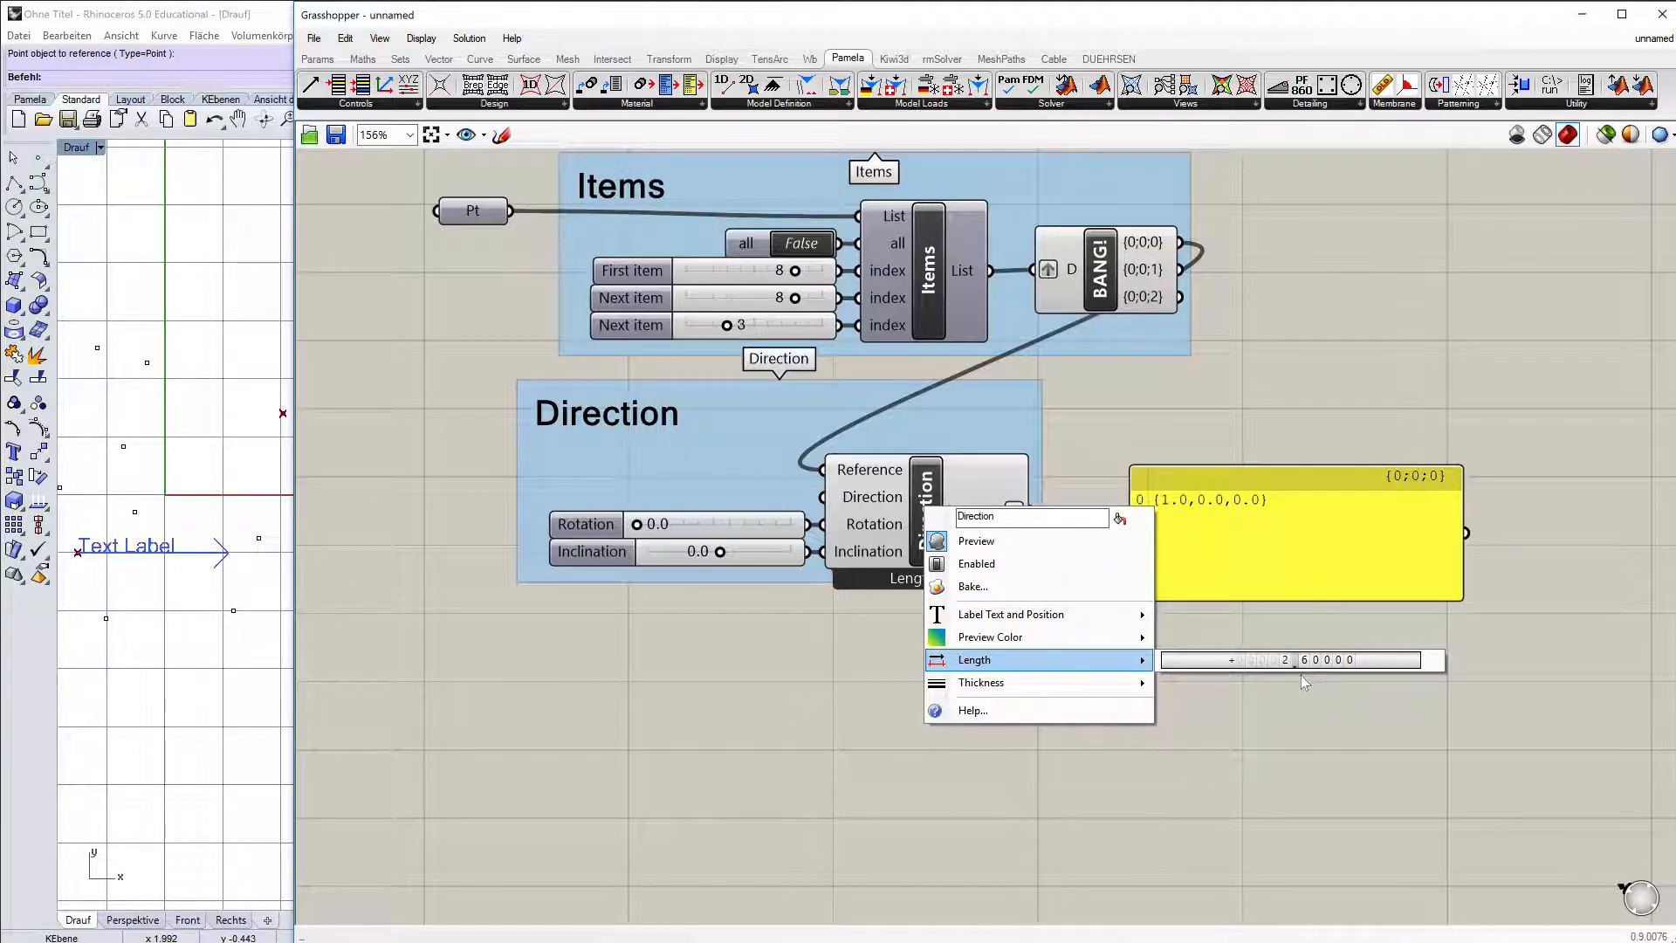
{"action": "mouse_move", "coordinate": [1299, 670]}
{"action": "left_mouse_down"}
{"action": "mouse_move", "coordinate": [1283, 671]}
{"action": "mouse_move", "coordinate": [1302, 667]}
{"action": "left_mouse_up"}
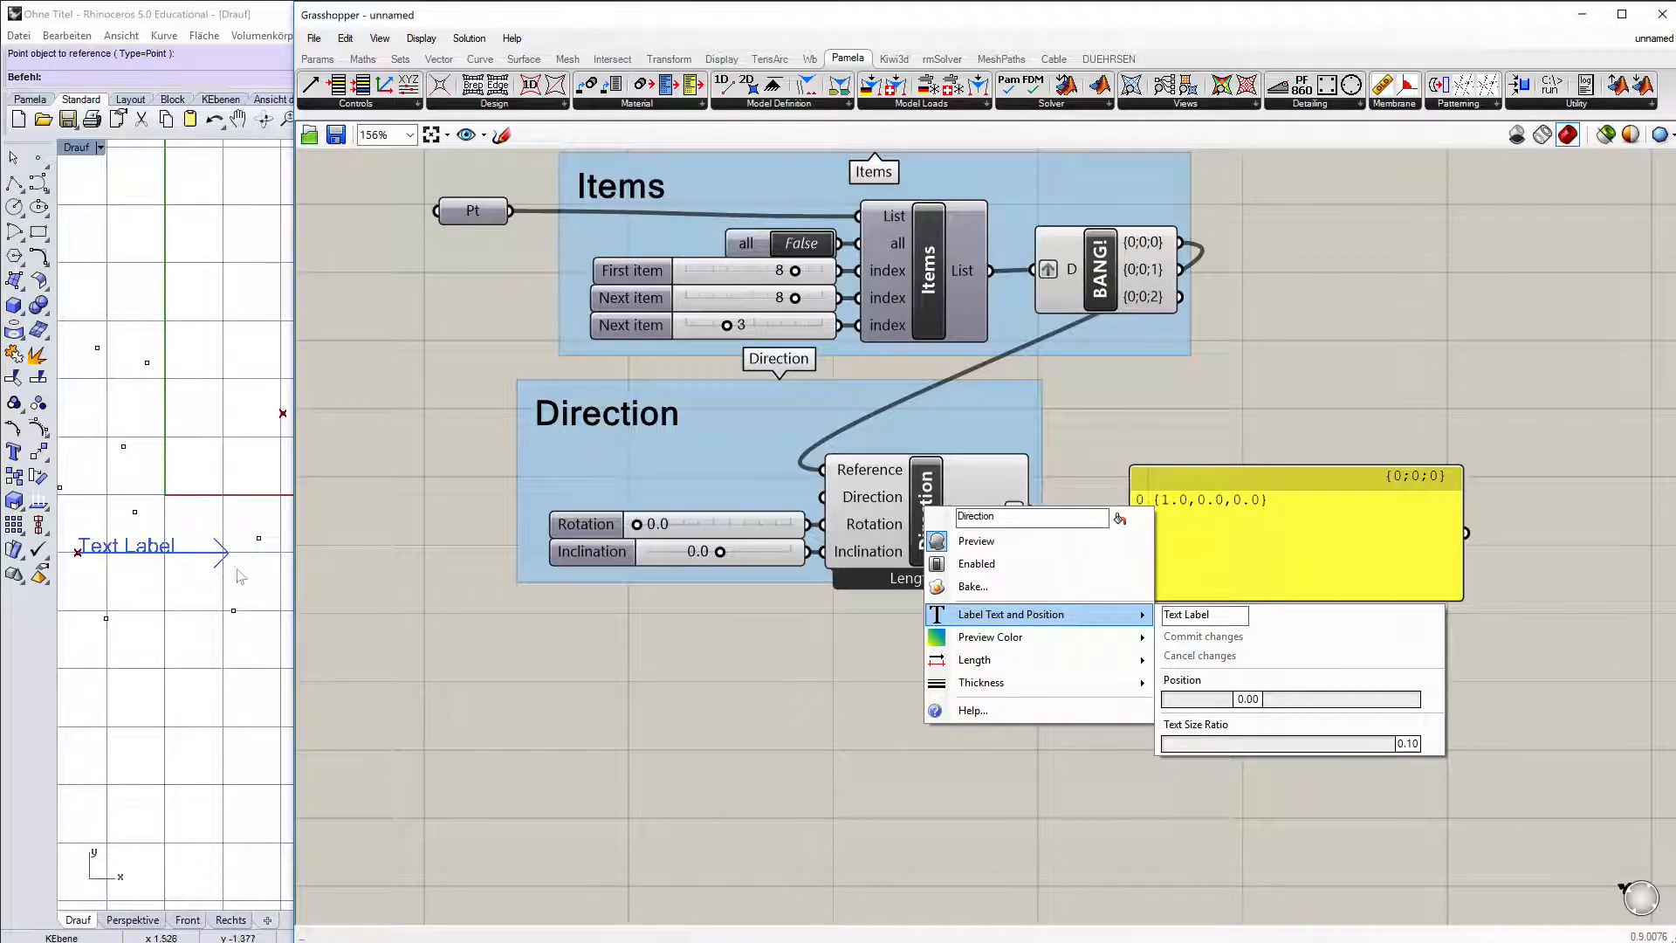
Change the Direction arrow's label text to Wind and set the label position to 0.34
{"action": "left_click", "coordinate": [1135, 617]}
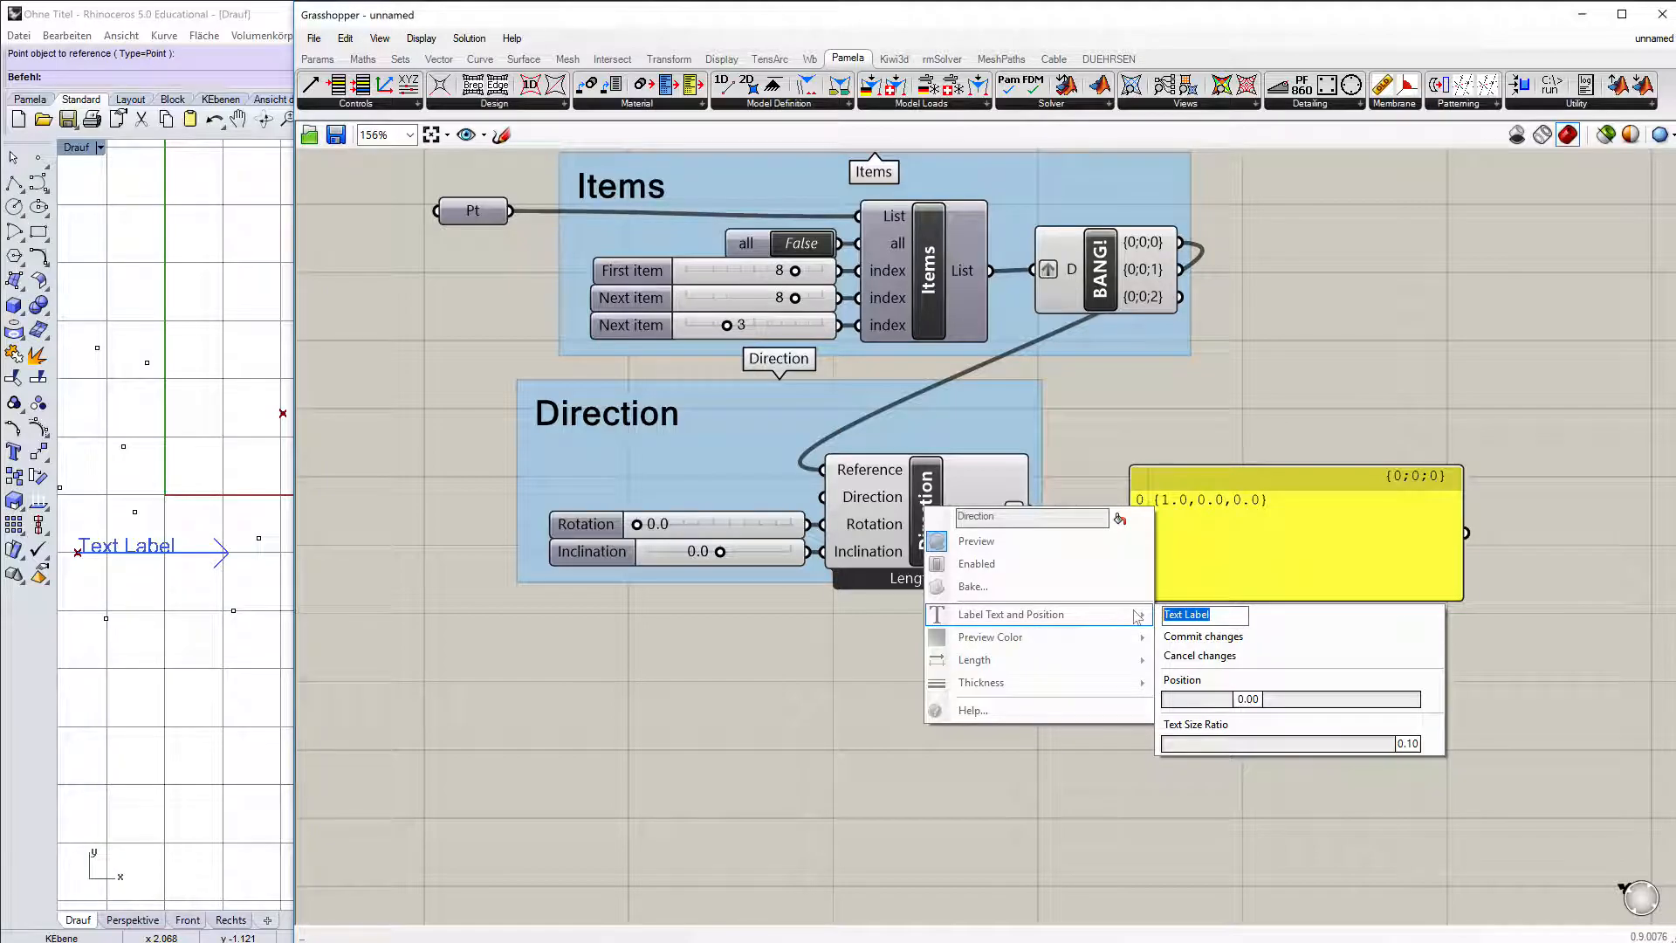
{"action": "type", "text": "Wind"}
{"action": "left_click", "coordinate": [1171, 640]}
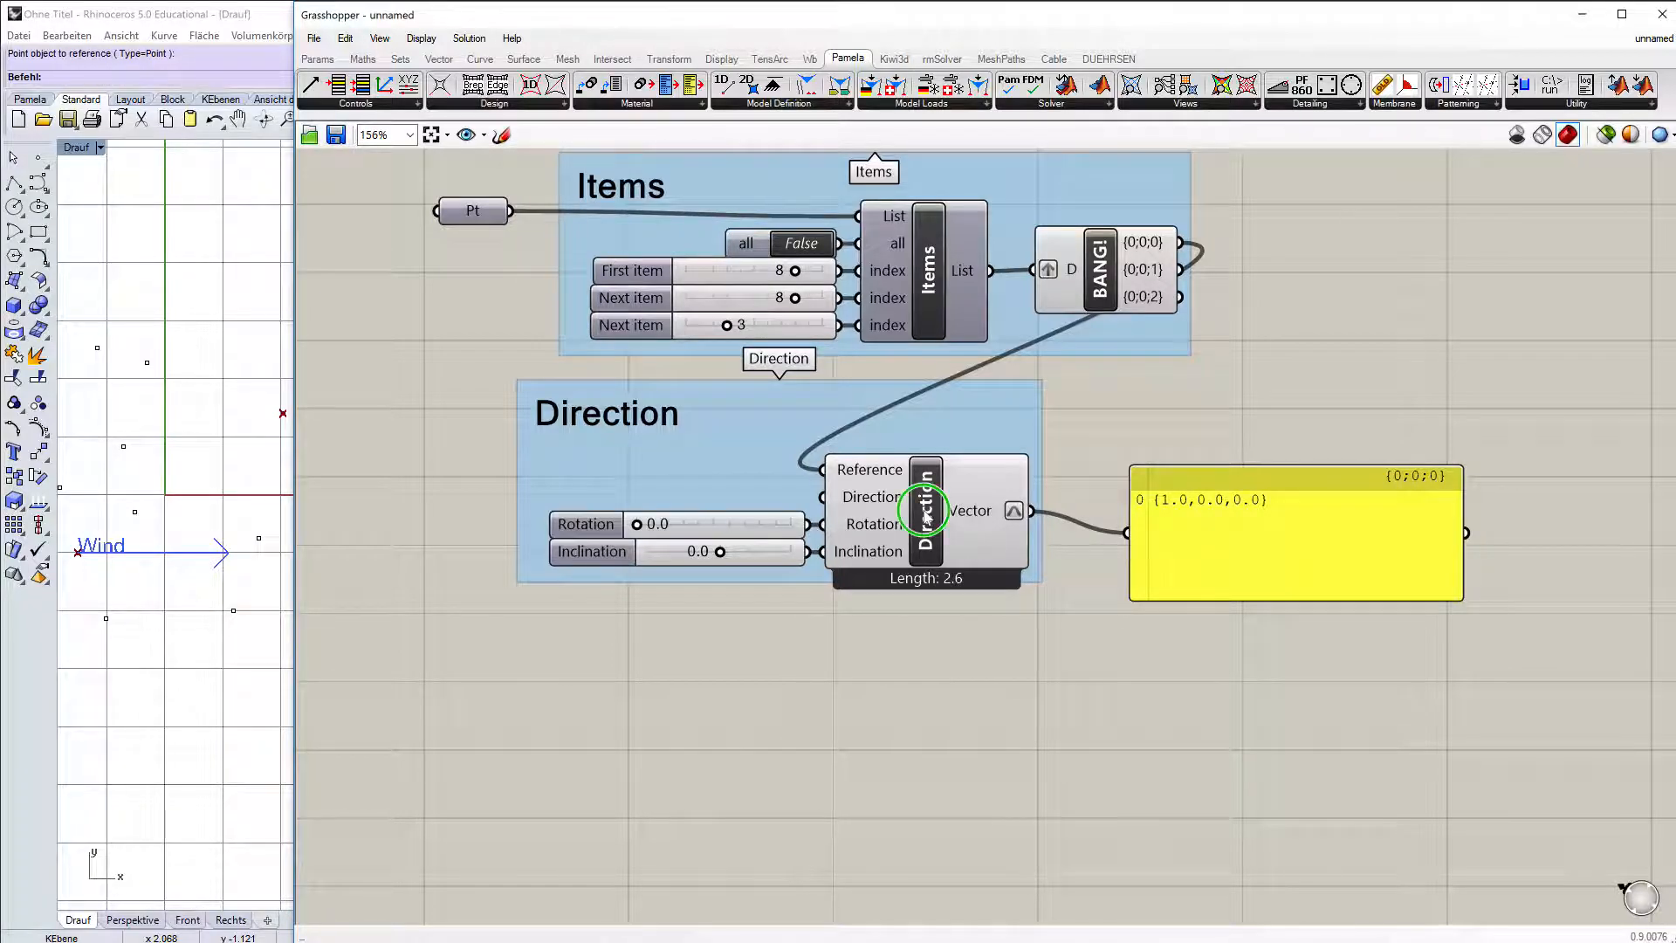
{"action": "right_click", "coordinate": [934, 521]}
{"action": "mouse_move", "coordinate": [1050, 632]}
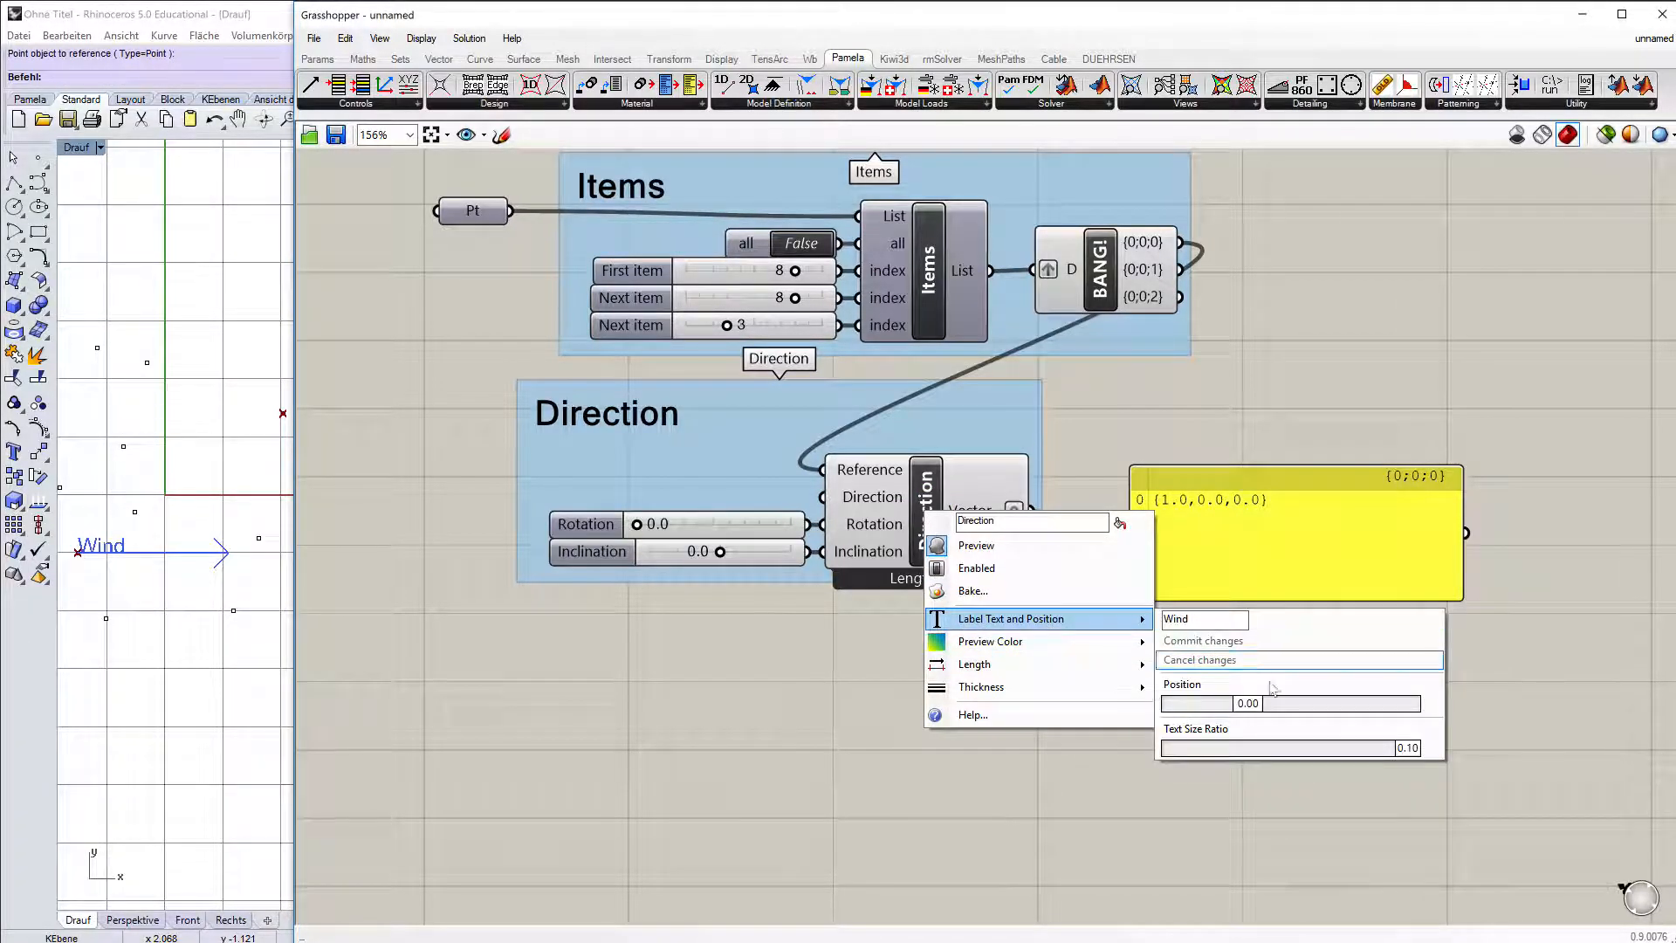
{"action": "left_click_drag", "start_coordinate": [1257, 707], "coordinate": [1297, 705]}
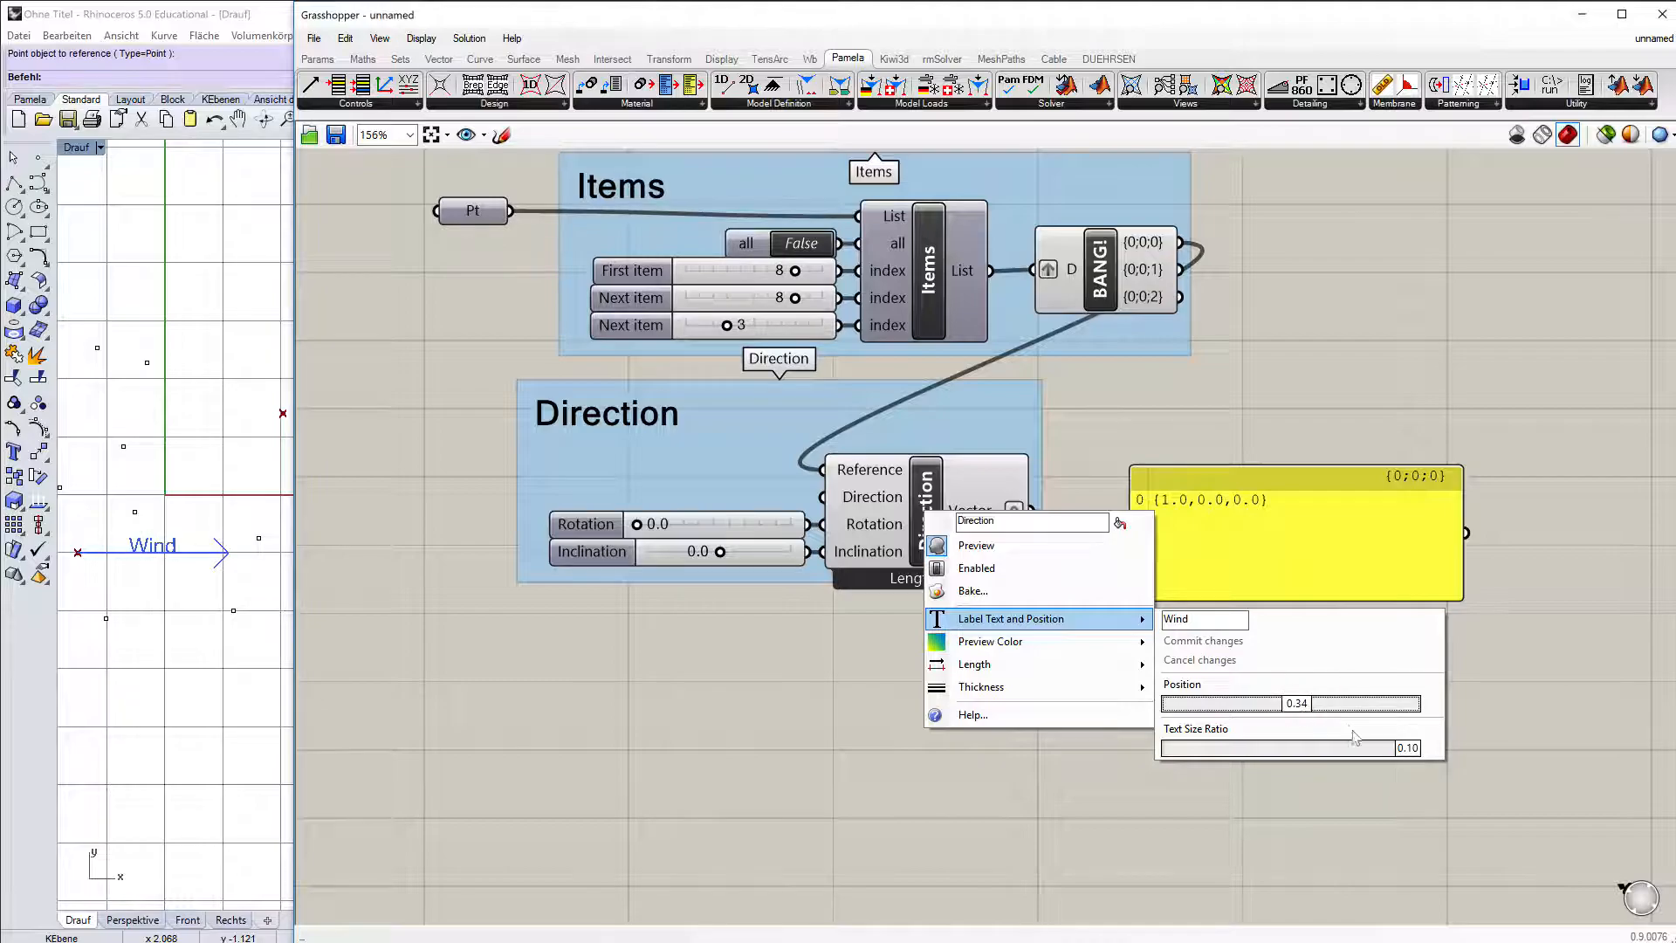
{"action": "mouse_move", "coordinate": [1402, 751]}
{"action": "left_mouse_down"}
{"action": "mouse_move", "coordinate": [1351, 748]}
{"action": "mouse_move", "coordinate": [1419, 749]}
{"action": "left_mouse_up"}
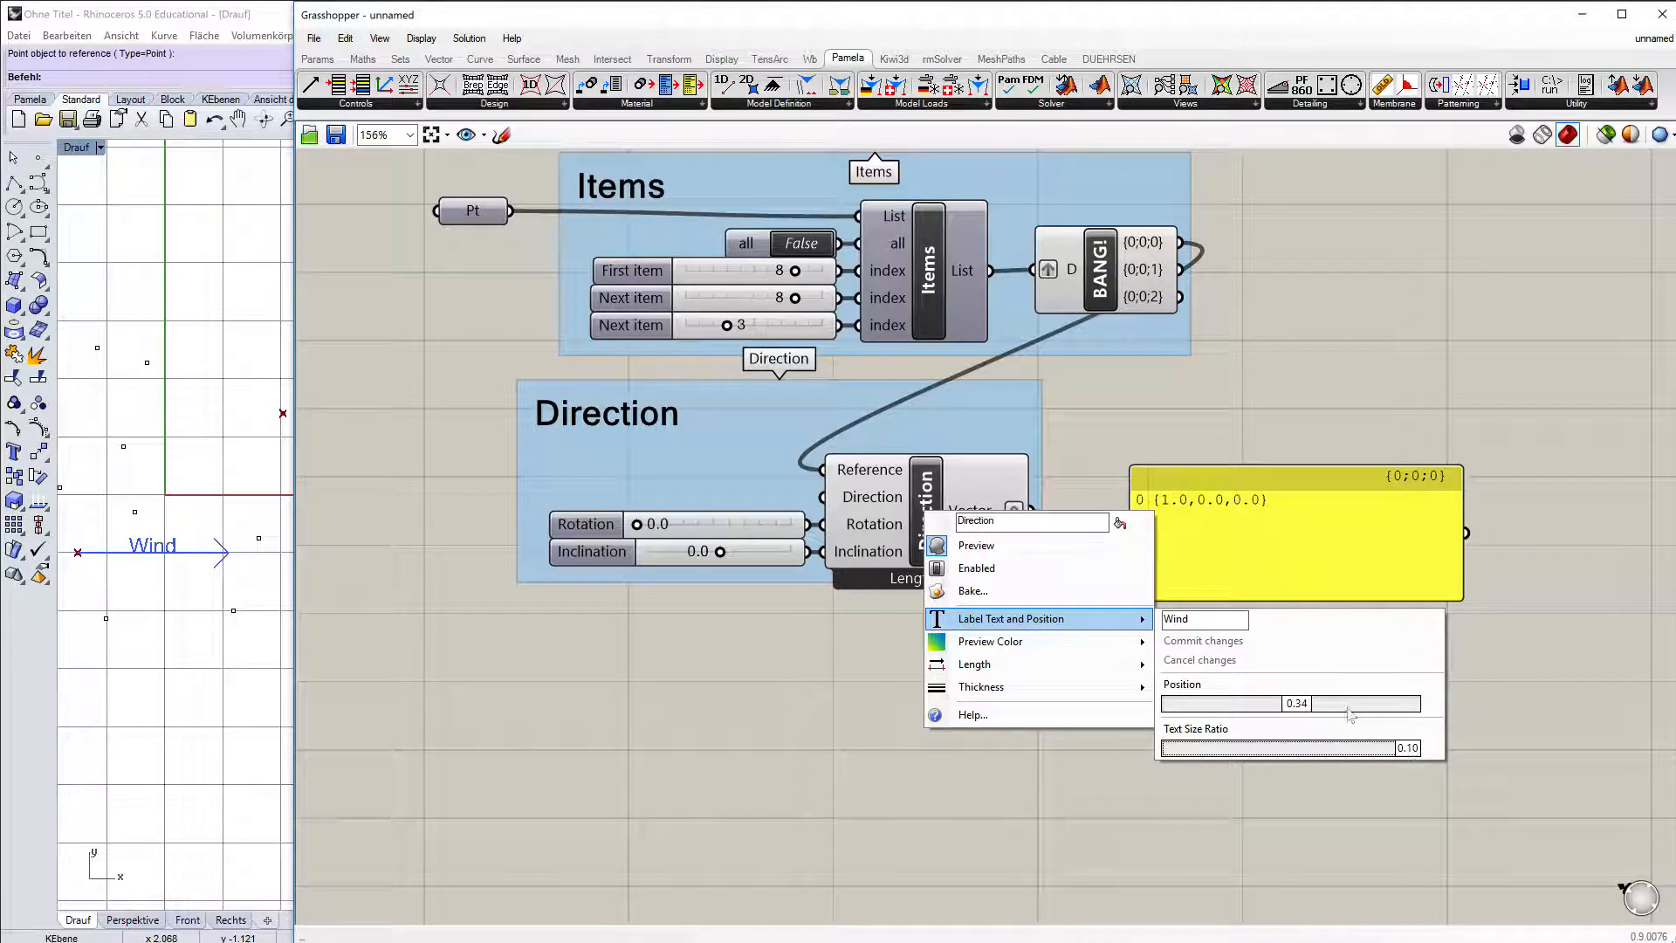
Change the Direction arrow's preview color to magenta and set its thickness to 5
{"action": "mouse_move", "coordinate": [1032, 646]}
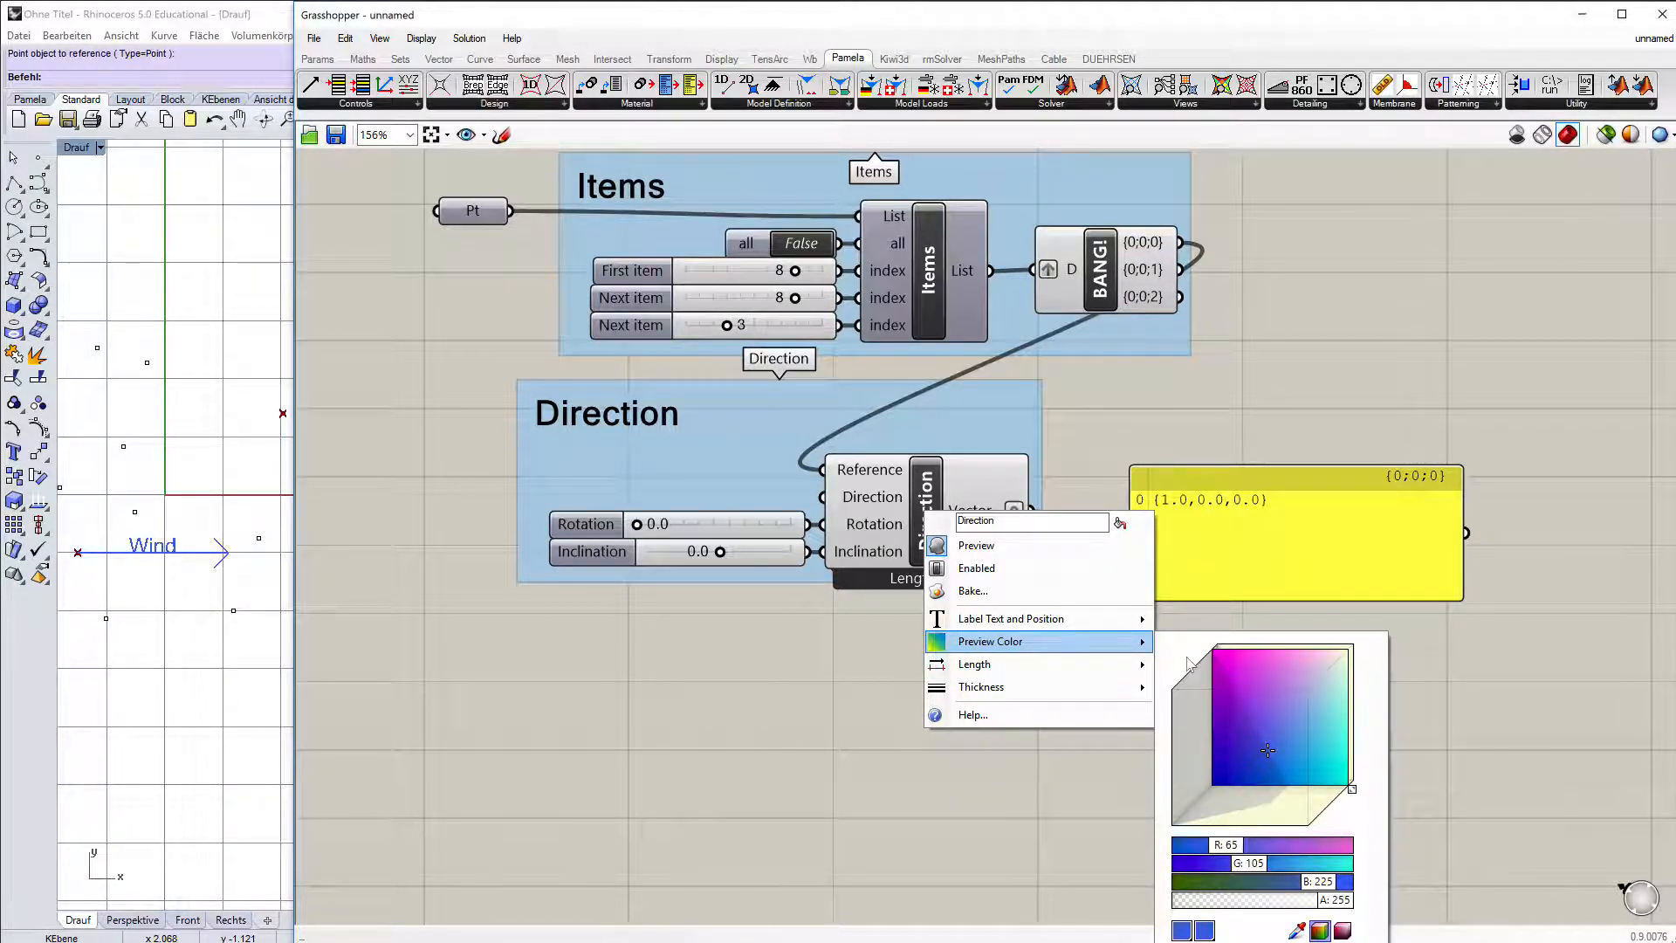
{"action": "left_click", "coordinate": [1225, 663]}
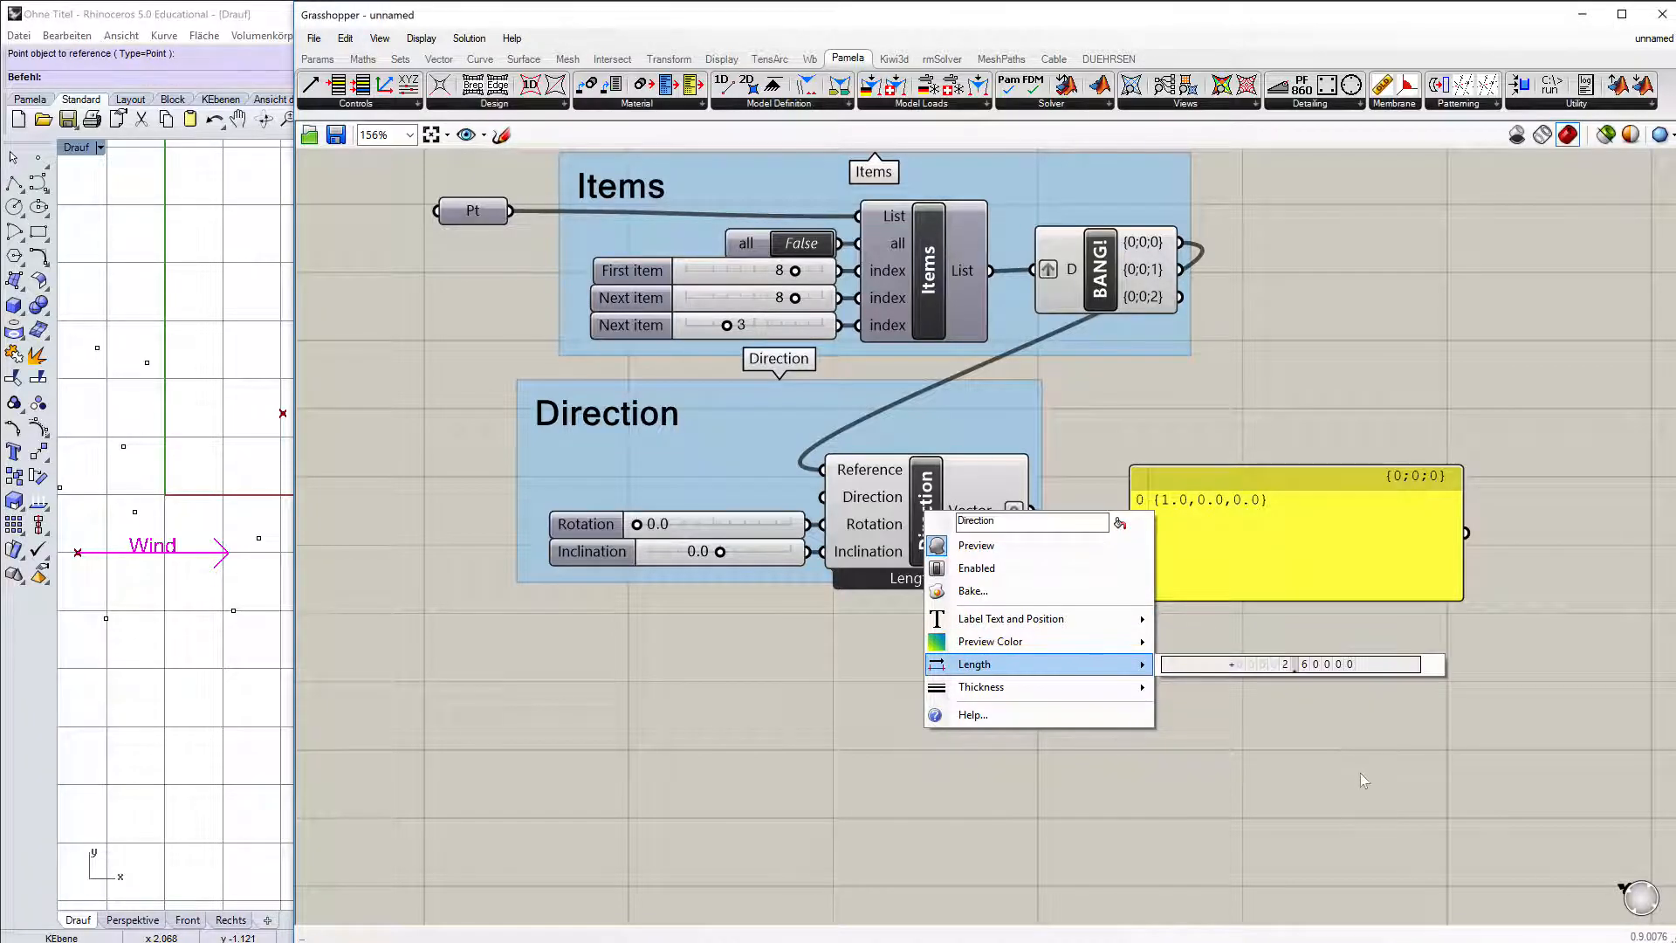
{"action": "mouse_move", "coordinate": [1047, 687]}
{"action": "mouse_move", "coordinate": [1232, 688]}
{"action": "left_mouse_down"}
{"action": "mouse_move", "coordinate": [1343, 704]}
{"action": "mouse_move", "coordinate": [1189, 686]}
{"action": "mouse_move", "coordinate": [1253, 689]}
{"action": "mouse_move", "coordinate": [1205, 687]}
{"action": "mouse_move", "coordinate": [1219, 699]}
{"action": "left_mouse_up"}
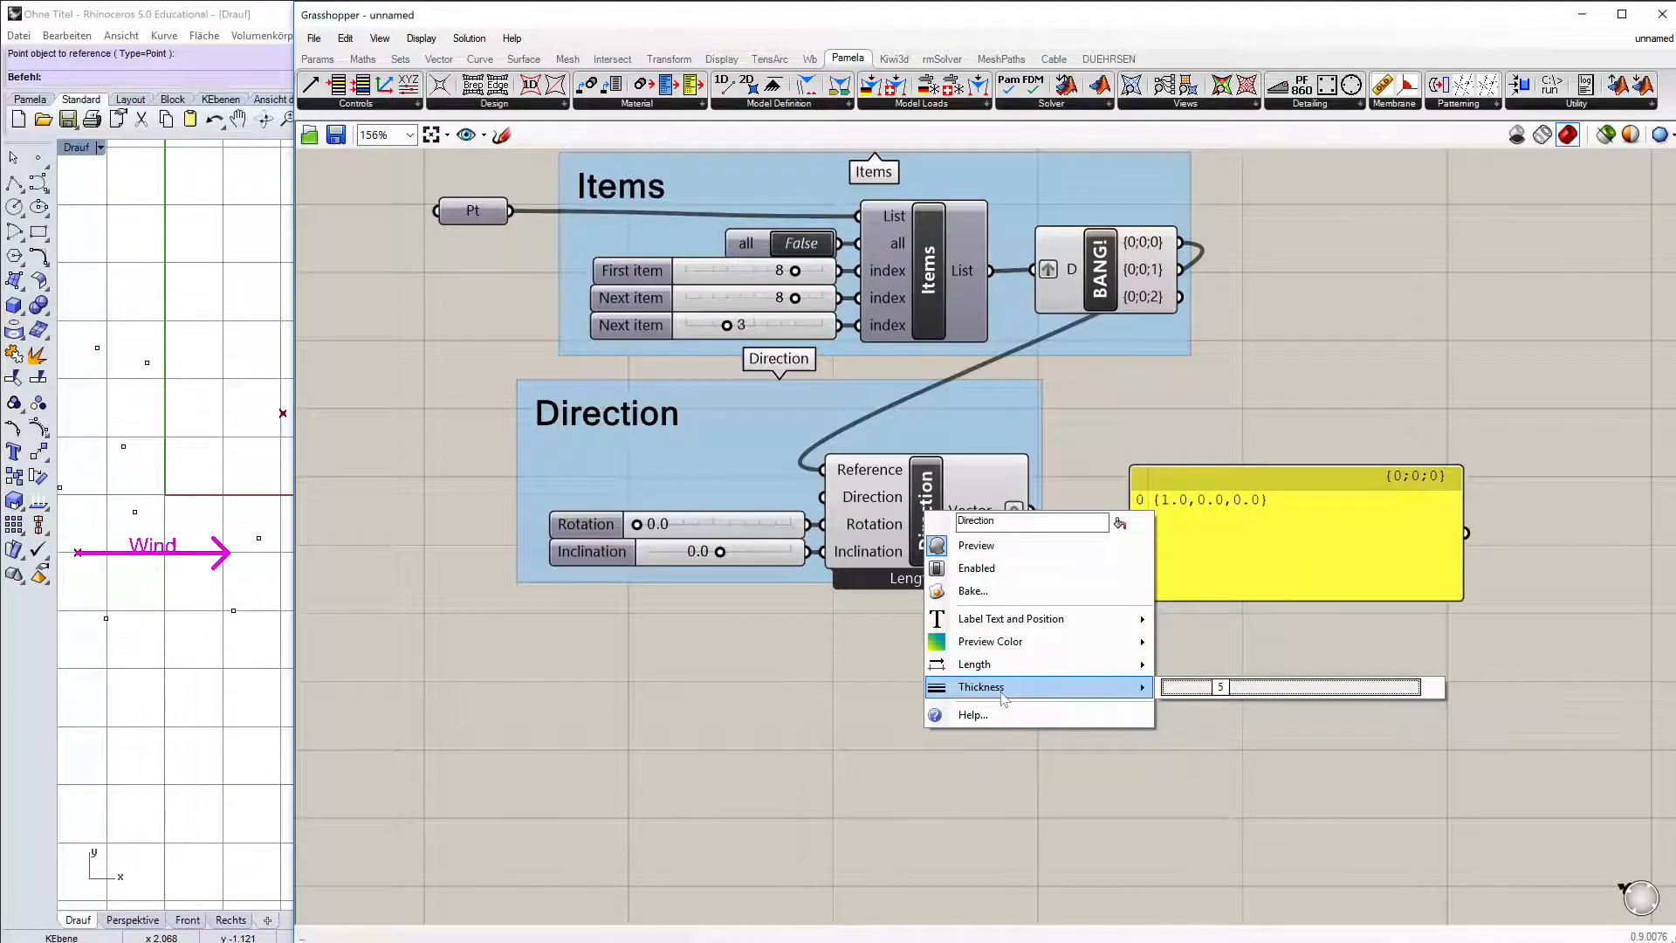
{"action": "left_click", "coordinate": [820, 677]}
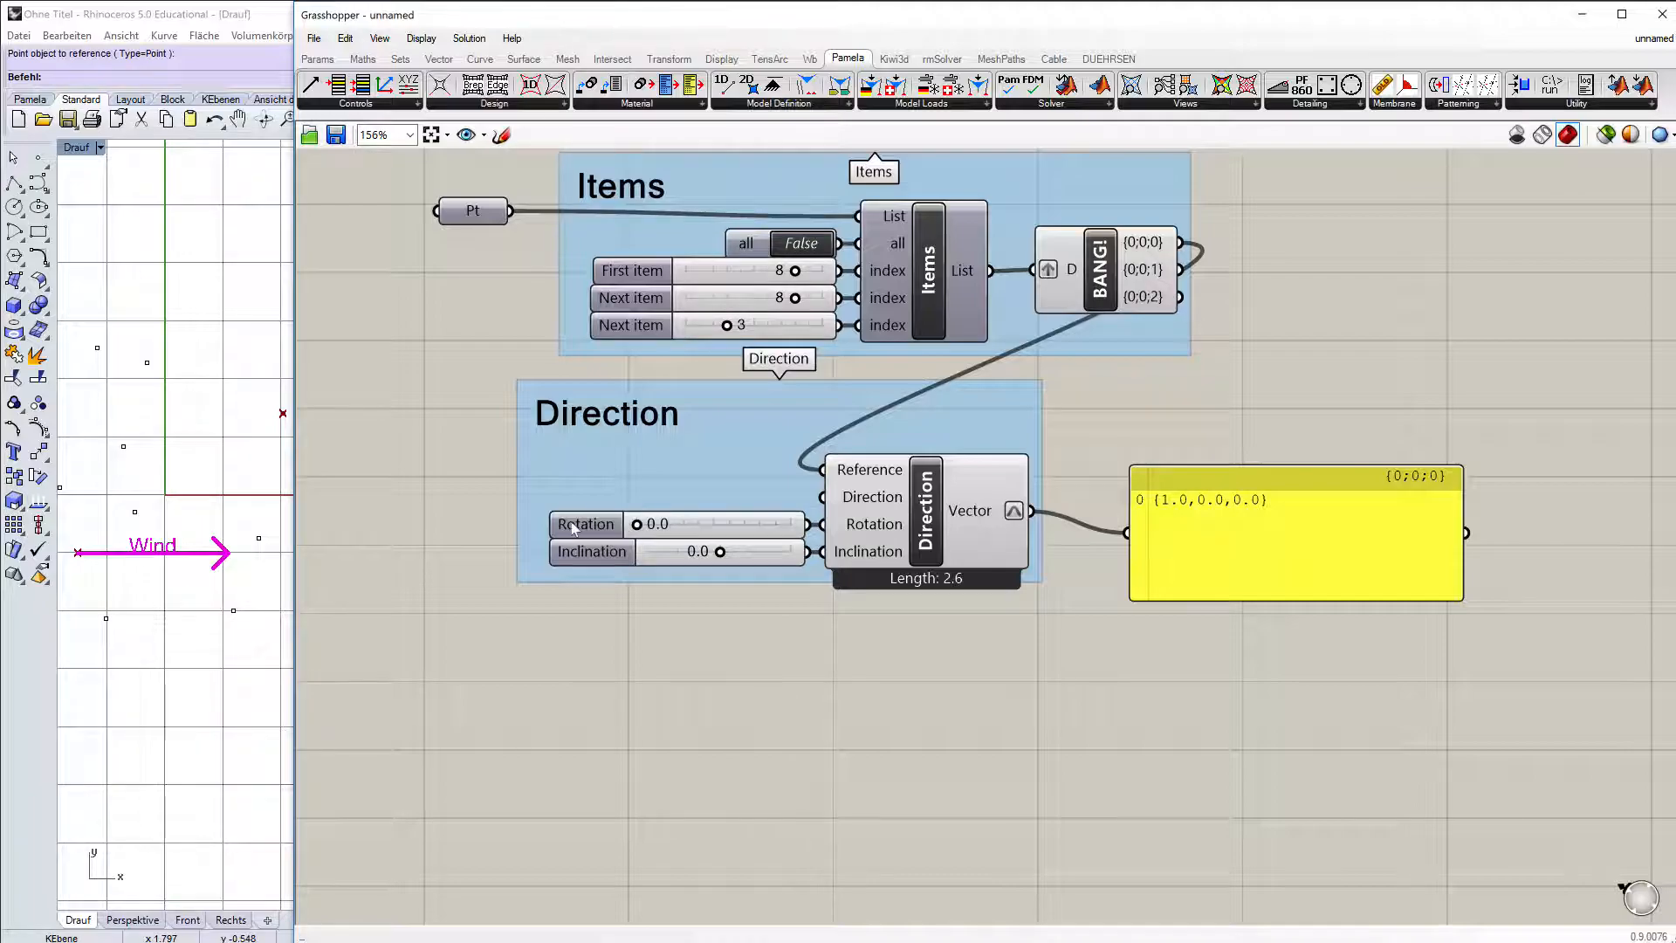
Try the Rotation slider, leave it at 0.0, and show the arrow in Rhino's Perspektive viewport
{"action": "mouse_move", "coordinate": [640, 527]}
{"action": "left_mouse_down"}
{"action": "mouse_move", "coordinate": [805, 530]}
{"action": "mouse_move", "coordinate": [637, 507]}
{"action": "left_mouse_up"}
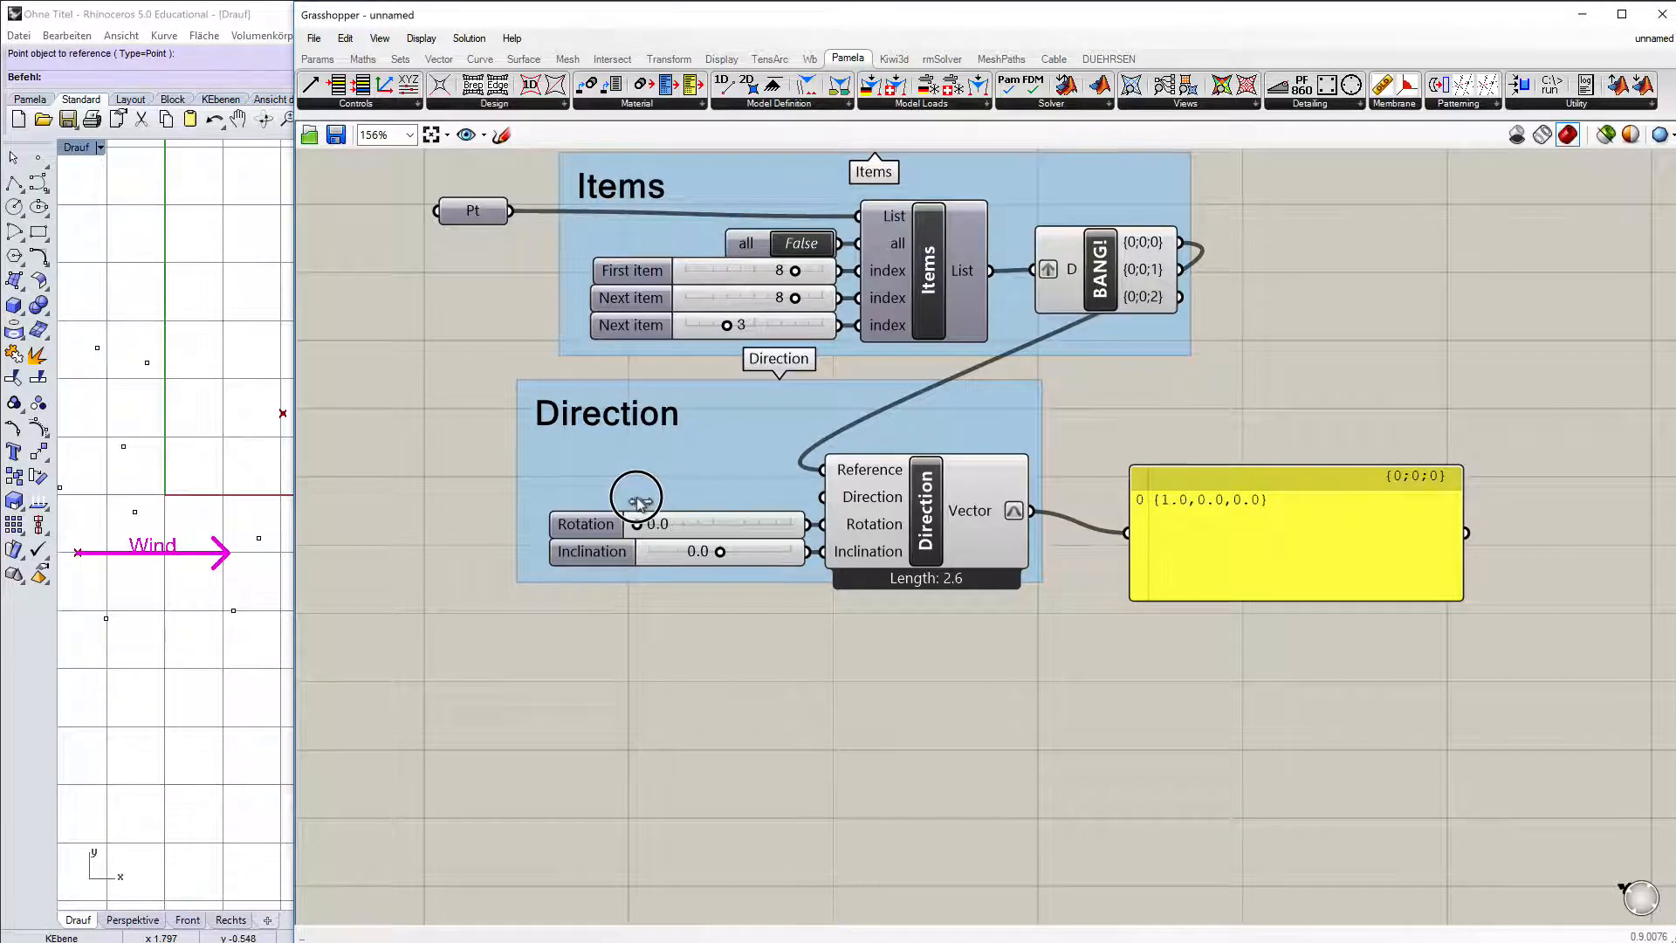
{"action": "left_click", "coordinate": [132, 919]}
{"action": "scroll", "coordinate": [80, 578], "scroll_direction": "down", "scroll_amount": 9}
{"action": "scroll", "coordinate": [232, 559], "scroll_direction": "up", "scroll_amount": 8}
{"action": "right_click_drag", "start_coordinate": [251, 557], "coordinate": [250, 479]}
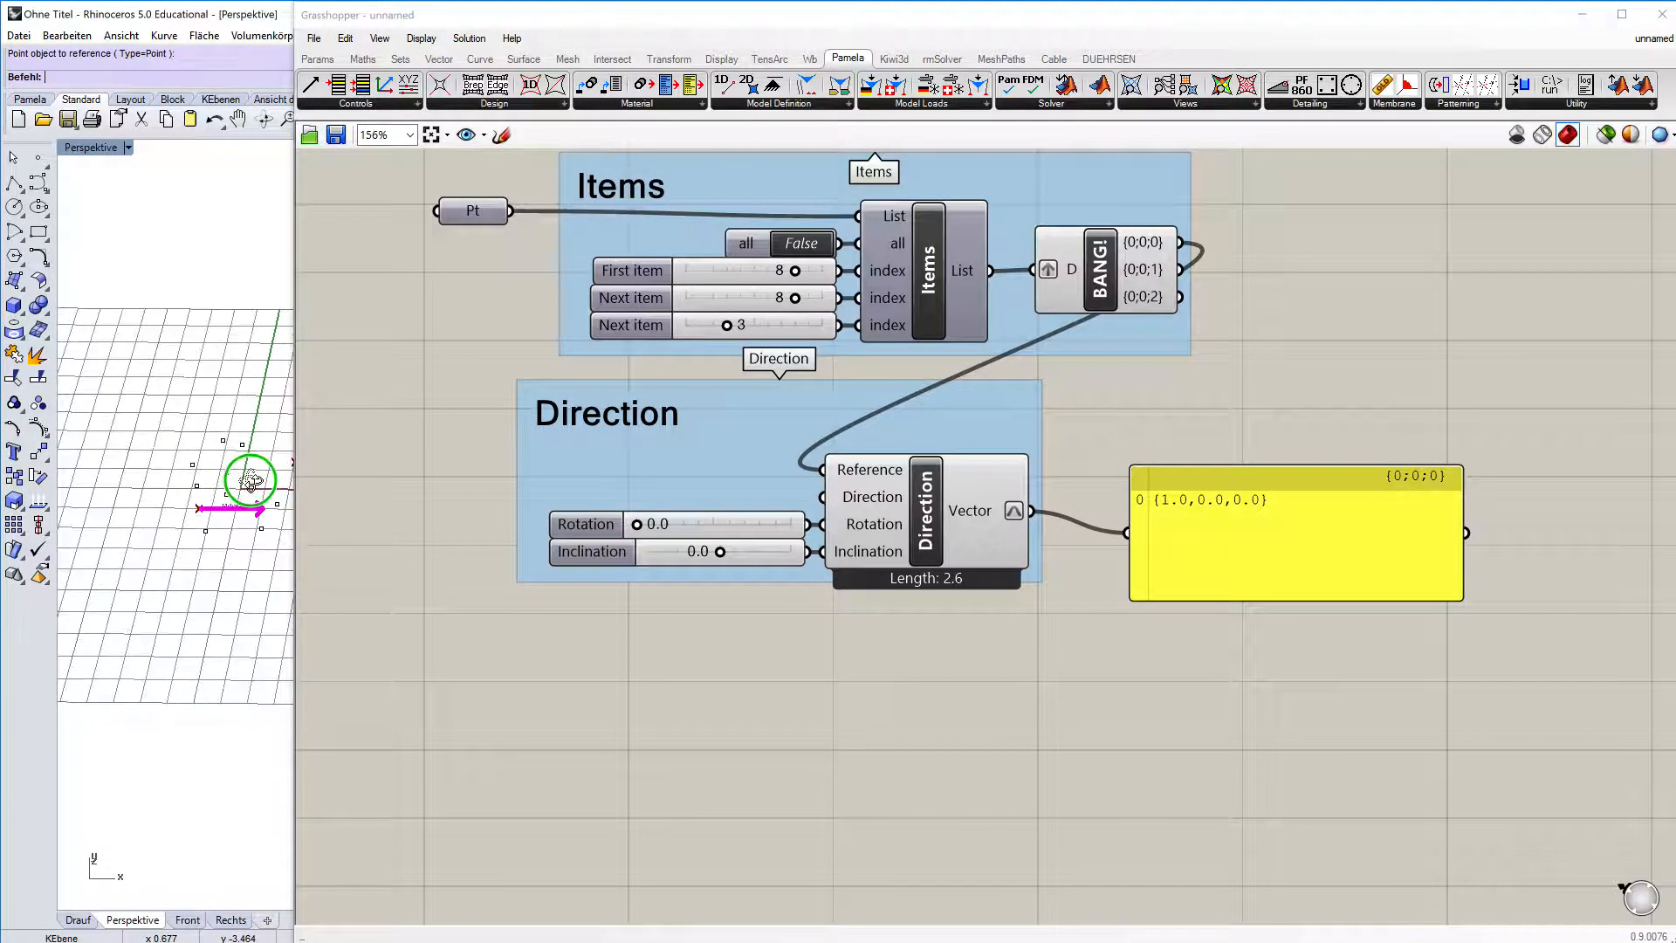
Try tilting the arrow with the Inclination slider and reset the inclination to 0.0
{"action": "mouse_move", "coordinate": [728, 555]}
{"action": "left_mouse_down"}
{"action": "mouse_move", "coordinate": [785, 553]}
{"action": "mouse_move", "coordinate": [648, 550]}
{"action": "mouse_move", "coordinate": [796, 553]}
{"action": "mouse_move", "coordinate": [677, 550]}
{"action": "mouse_move", "coordinate": [803, 570]}
{"action": "mouse_move", "coordinate": [719, 557]}
{"action": "left_mouse_up"}
{"action": "double_click", "coordinate": [690, 552]}
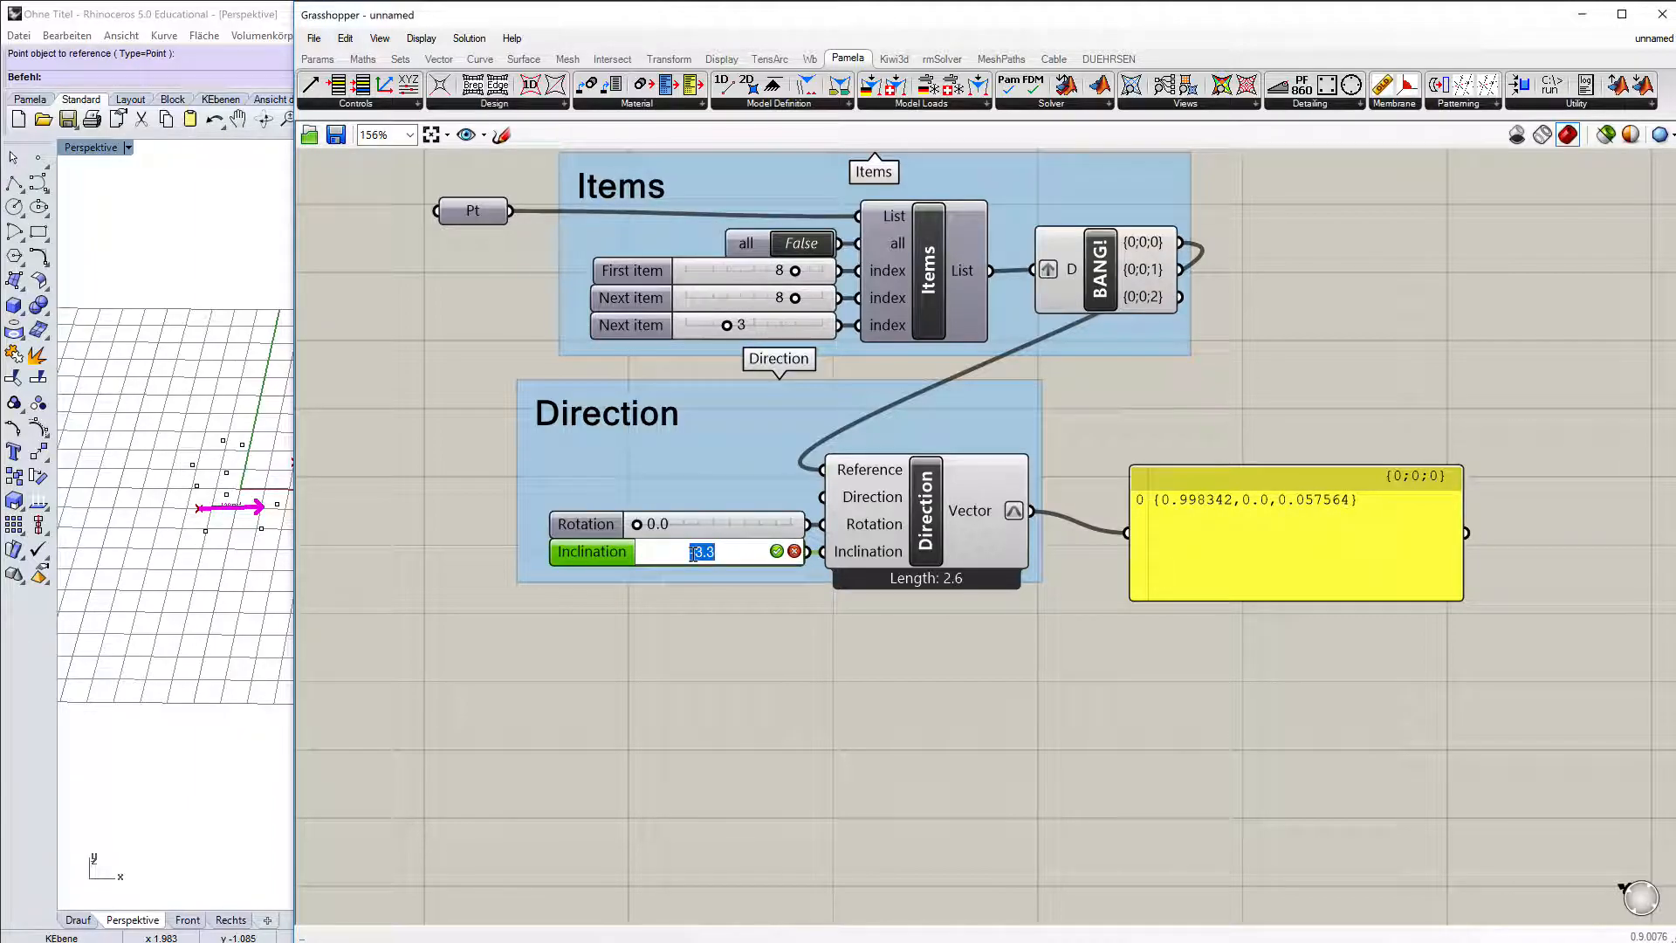
{"action": "key", "text": "Return"}
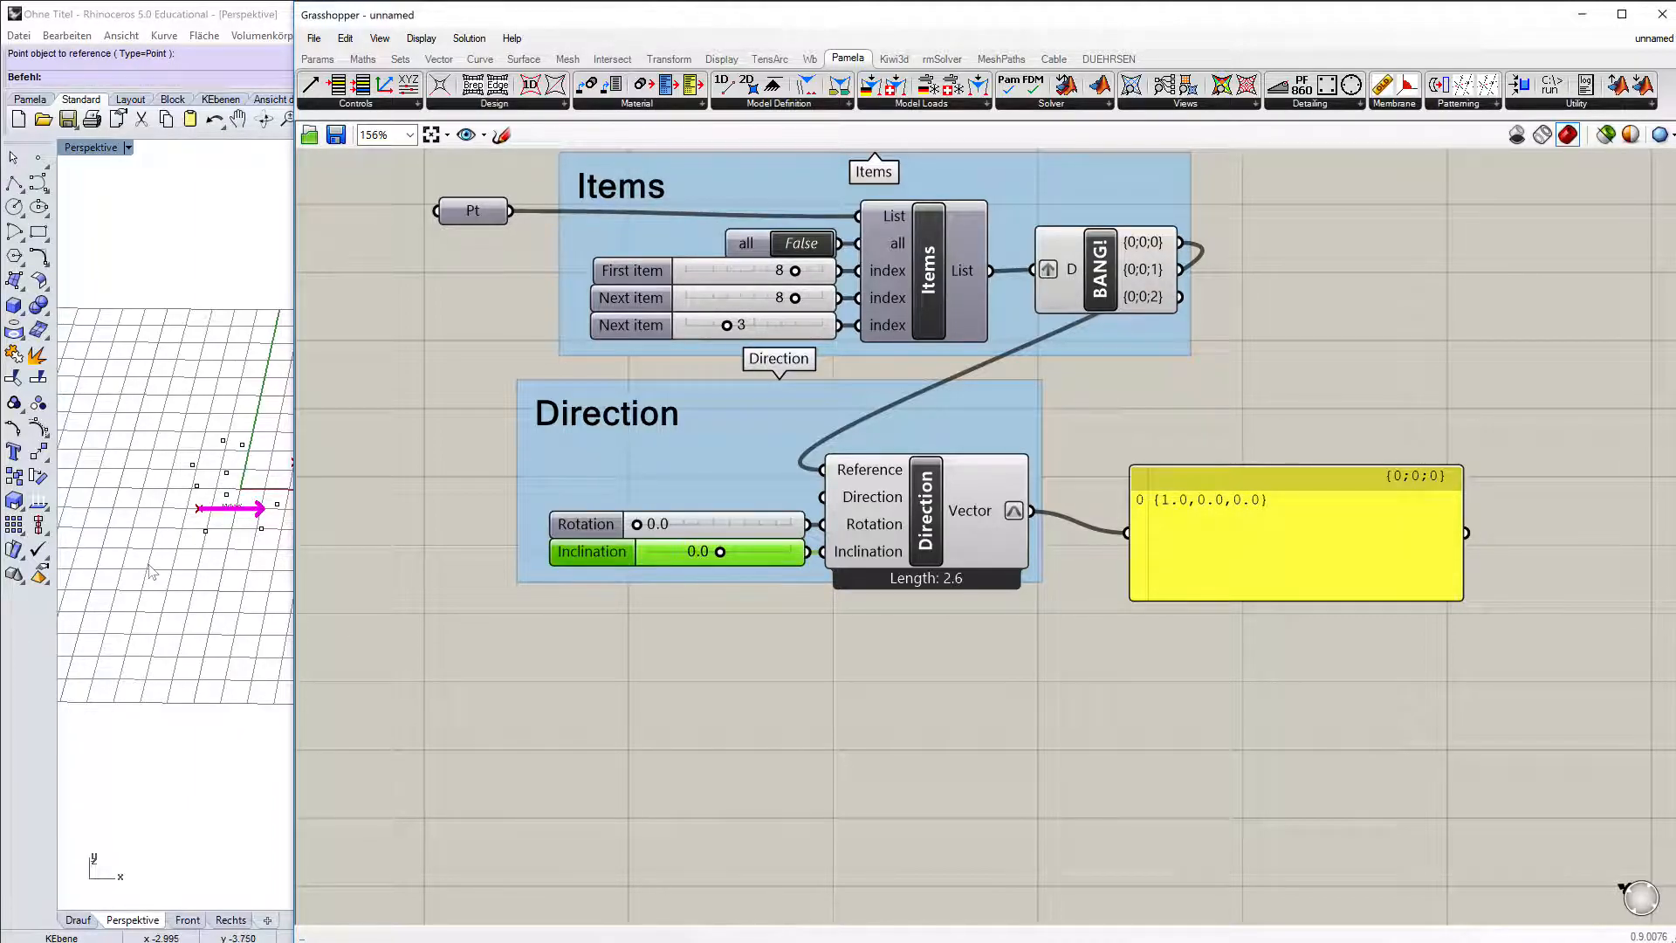
Wire BANG! output {0;0;1} into the Direction component's Direction input
{"action": "scroll", "coordinate": [140, 578], "scroll_direction": "down", "scroll_amount": 5}
{"action": "scroll", "coordinate": [221, 517], "scroll_direction": "up", "scroll_amount": 7}
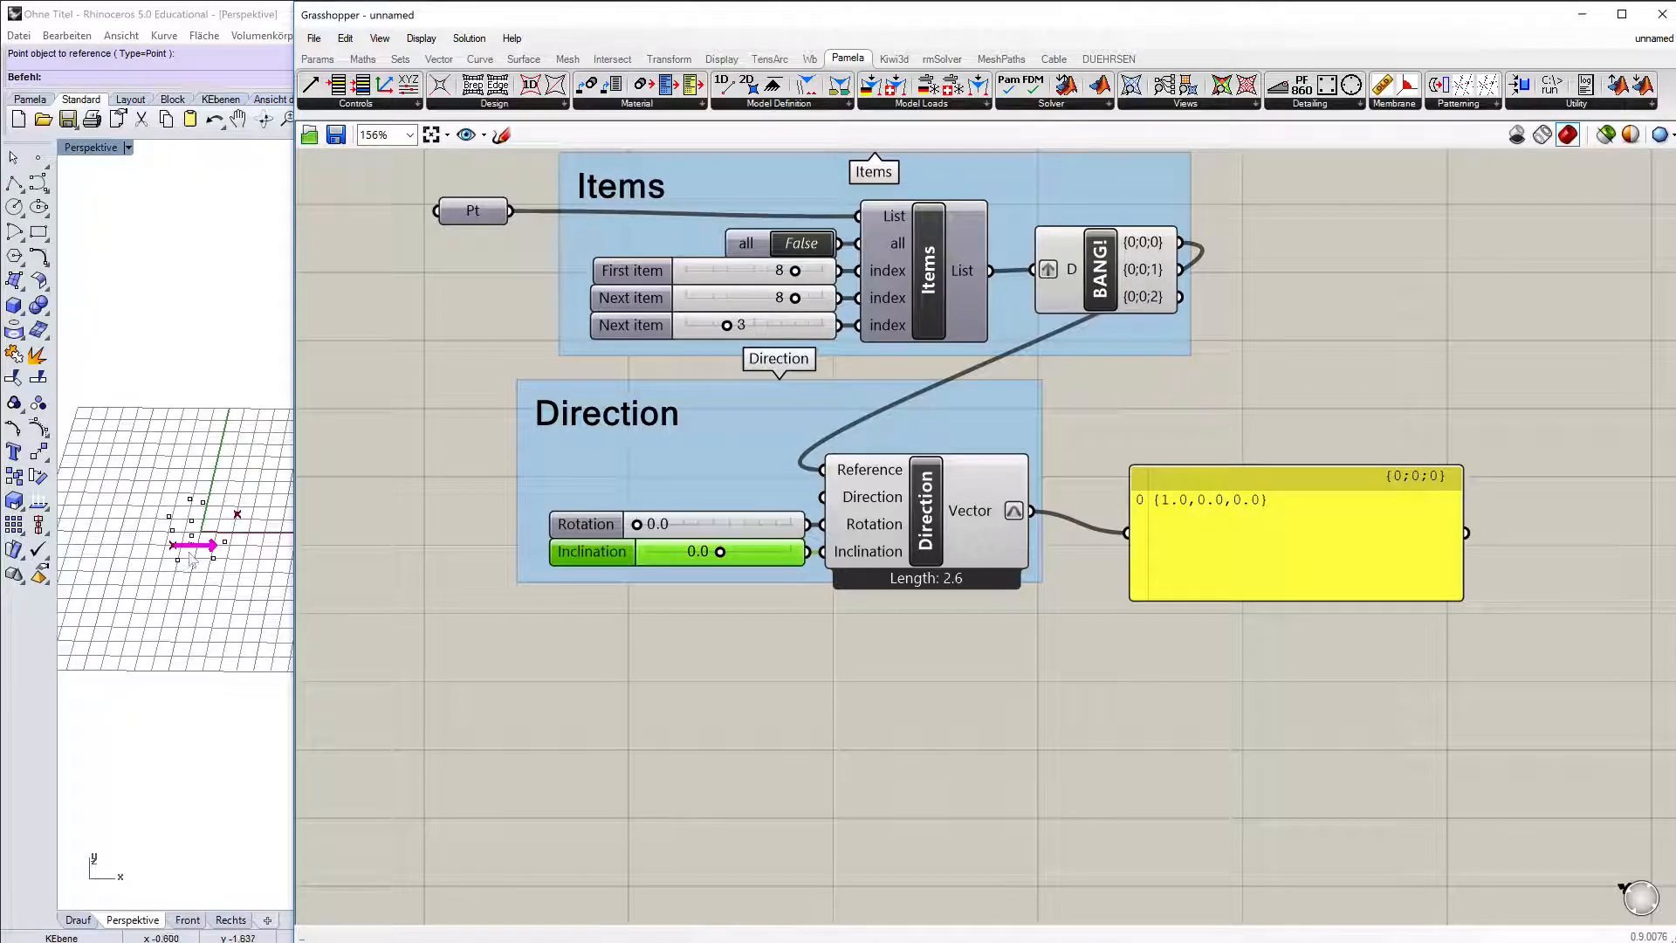
{"action": "scroll", "coordinate": [138, 583], "scroll_direction": "up", "scroll_amount": 2}
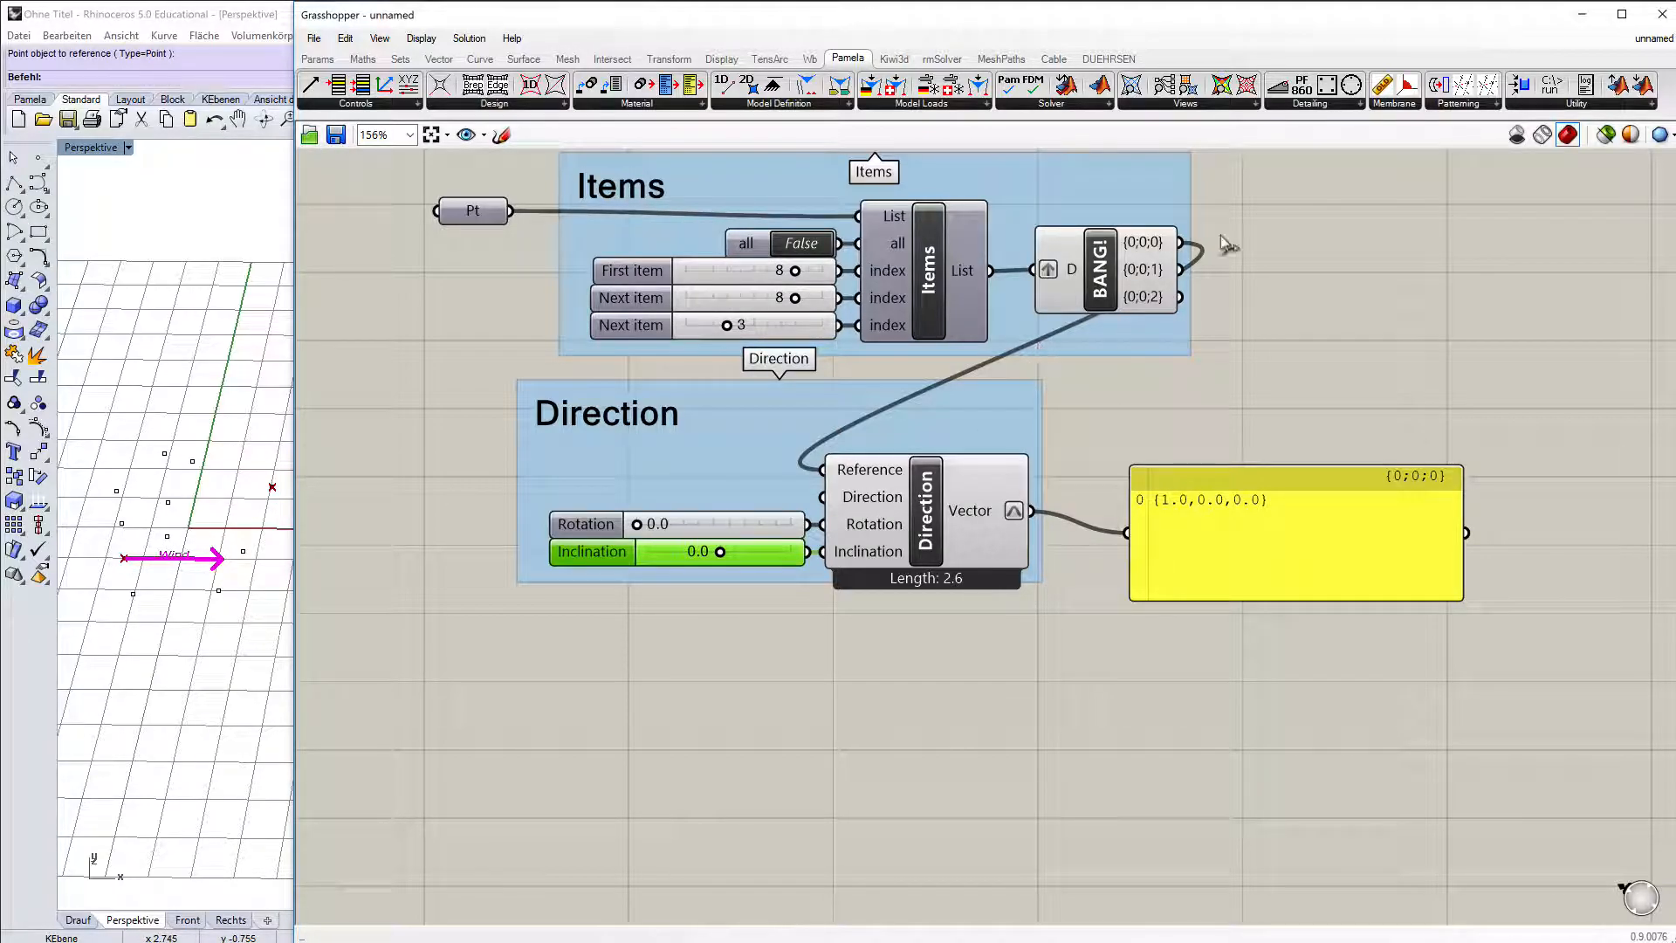
{"action": "left_click_drag", "start_coordinate": [1180, 272], "coordinate": [825, 497]}
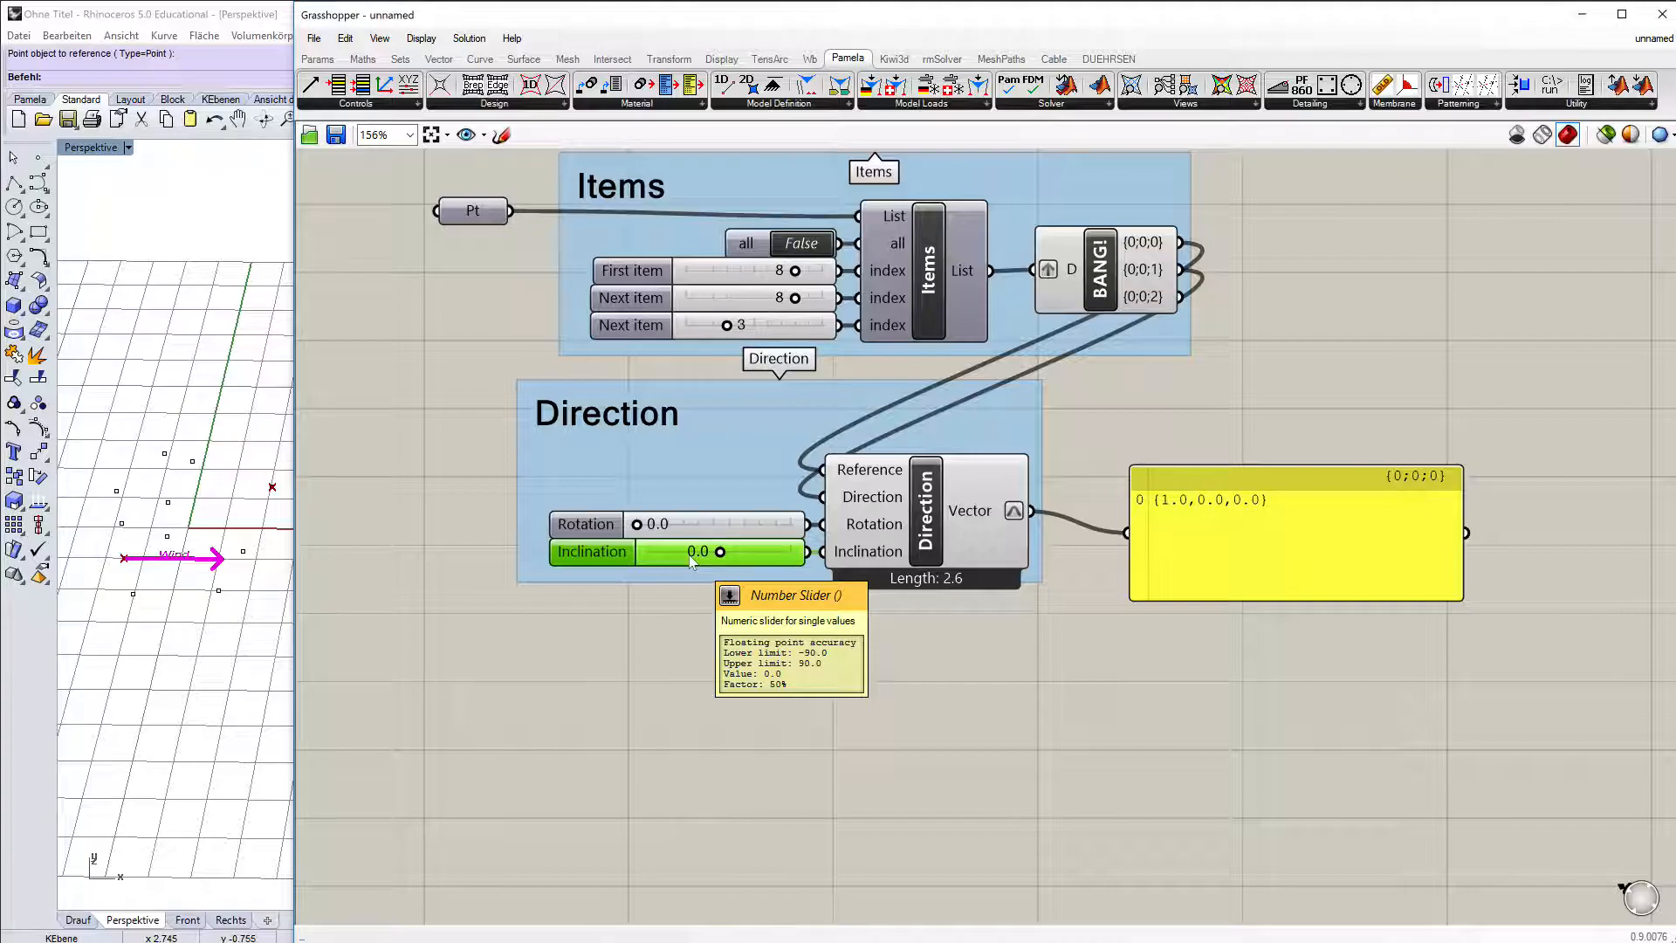
Wire BANG! output {0;0;2} into the Direction component's Direction input and reposition the text panel beside the component
{"action": "left_click_drag", "start_coordinate": [1180, 297], "coordinate": [871, 495]}
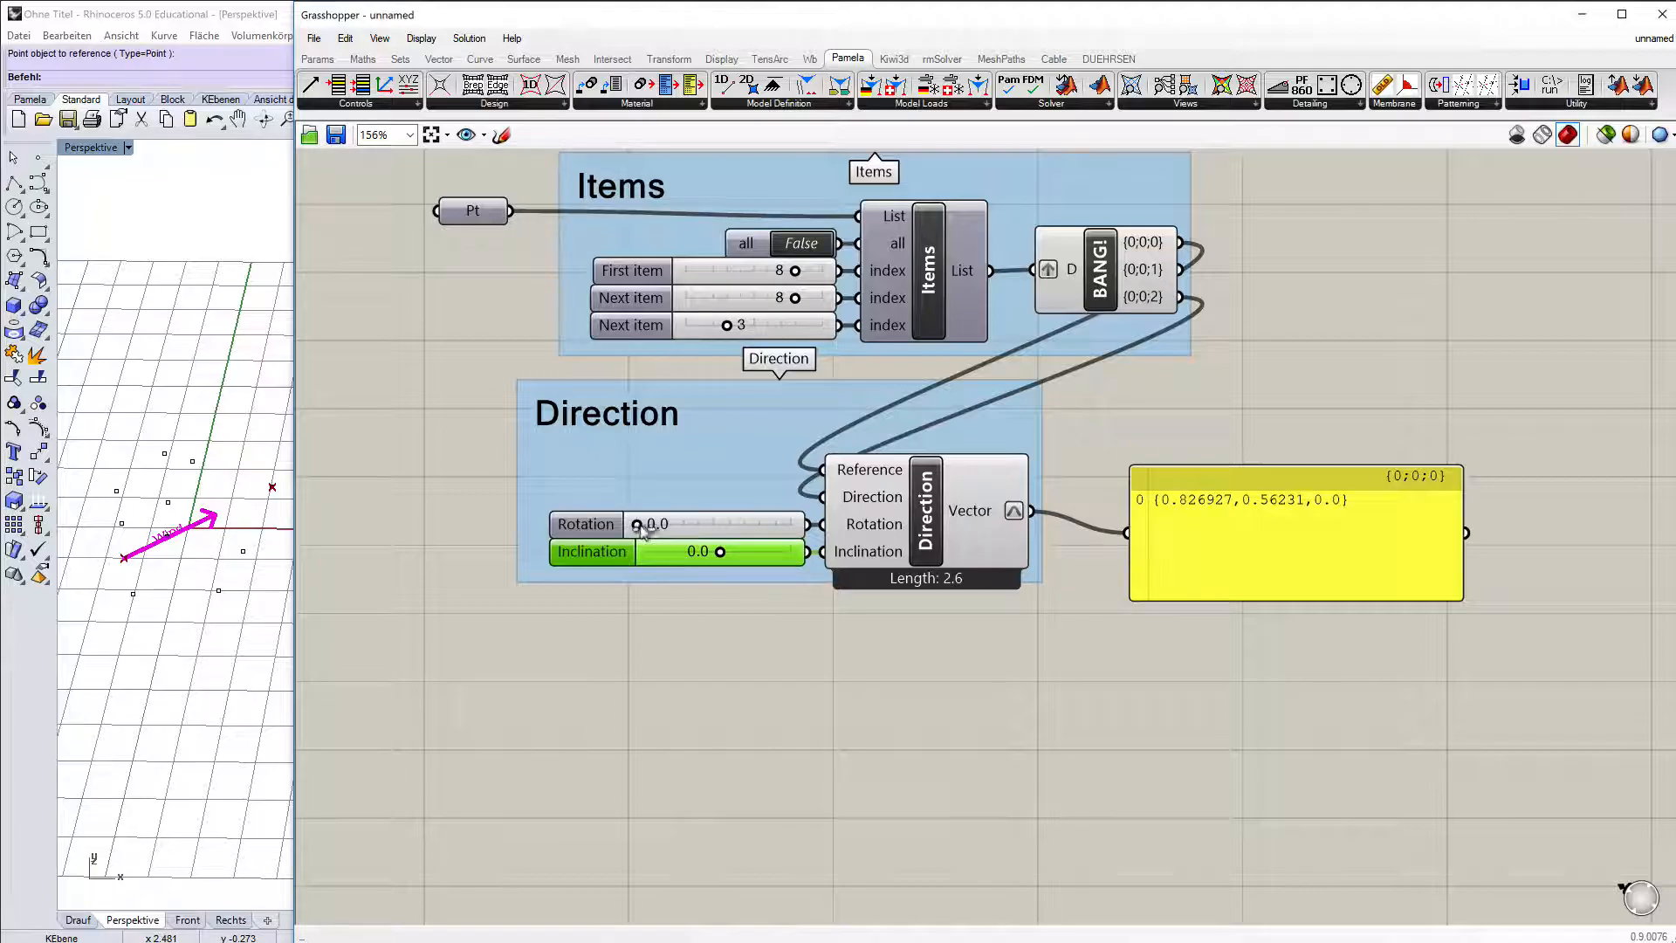
{"action": "left_click_drag", "start_coordinate": [647, 528], "coordinate": [611, 511]}
{"action": "left_click_drag", "start_coordinate": [1201, 489], "coordinate": [1180, 467]}
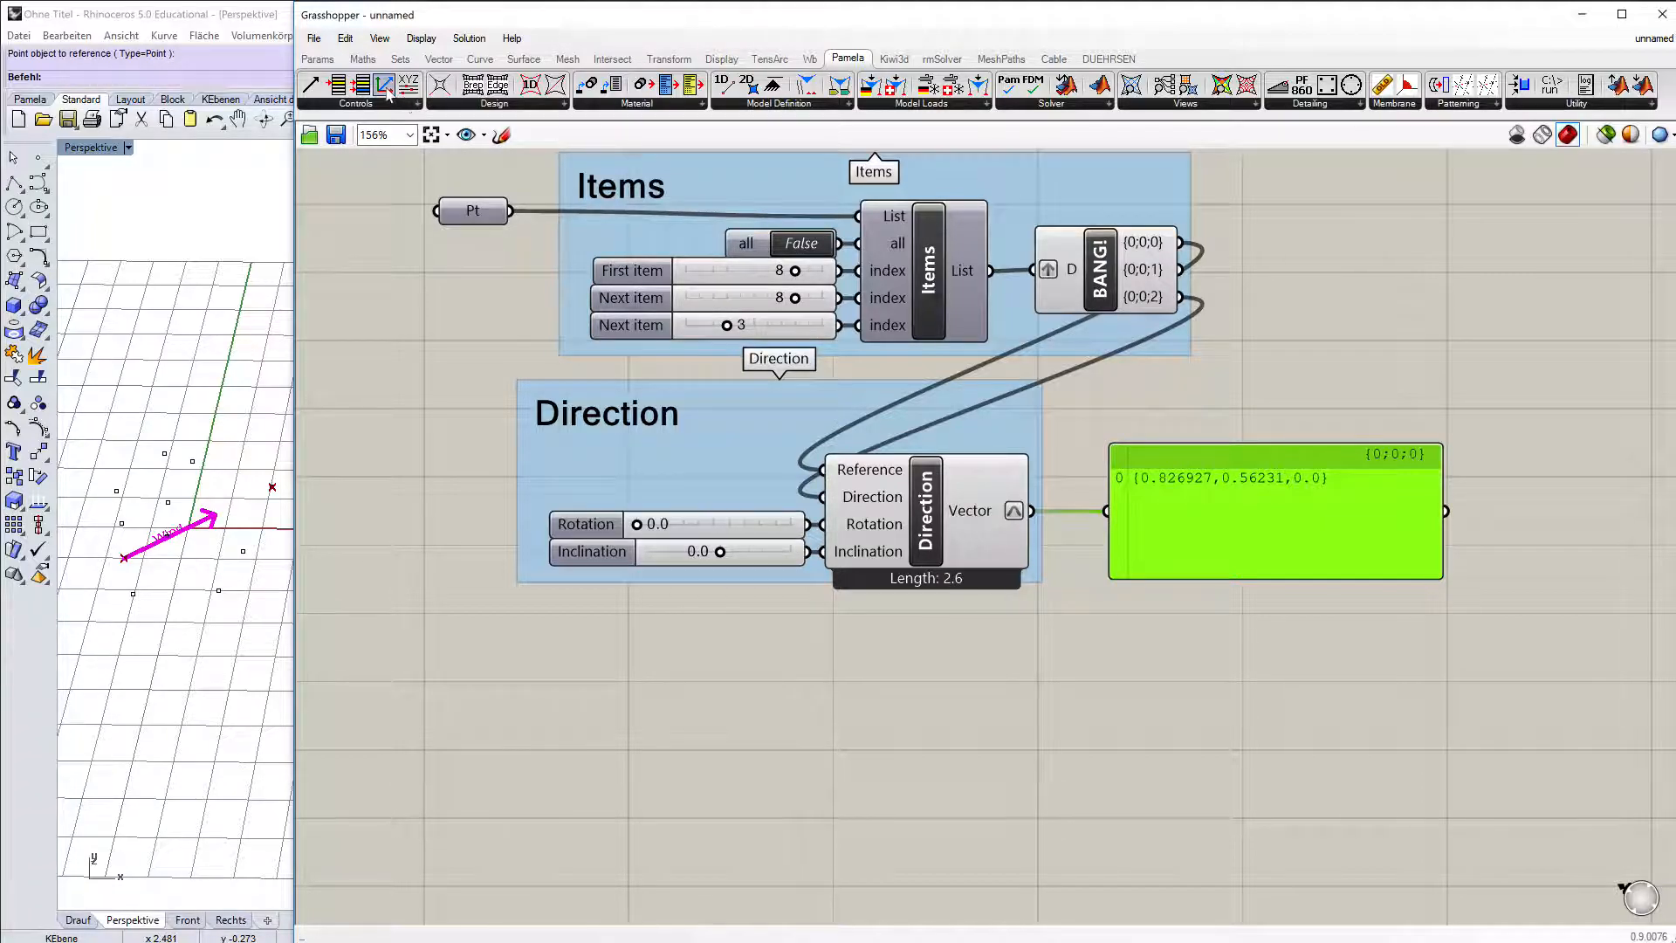
Add a Vector Data (Pamela) component with its toggles below the Direction group
{"action": "left_click", "coordinate": [414, 104]}
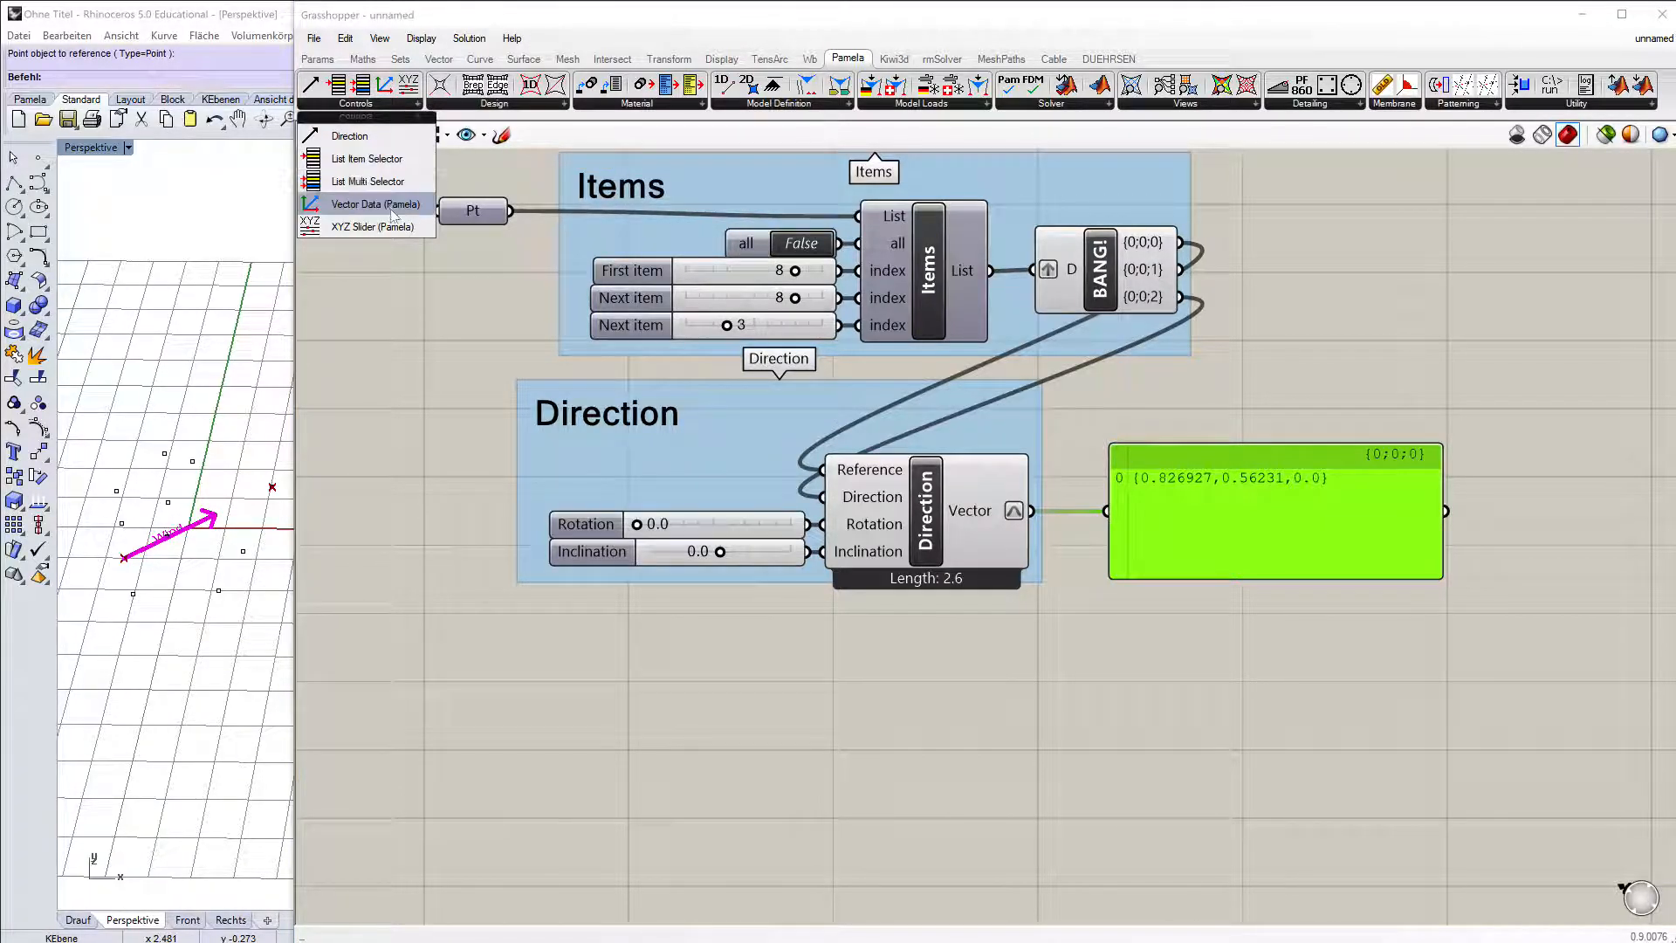
{"action": "left_click_drag", "start_coordinate": [375, 203], "coordinate": [954, 746]}
{"action": "left_click_drag", "start_coordinate": [965, 609], "coordinate": [1012, 674]}
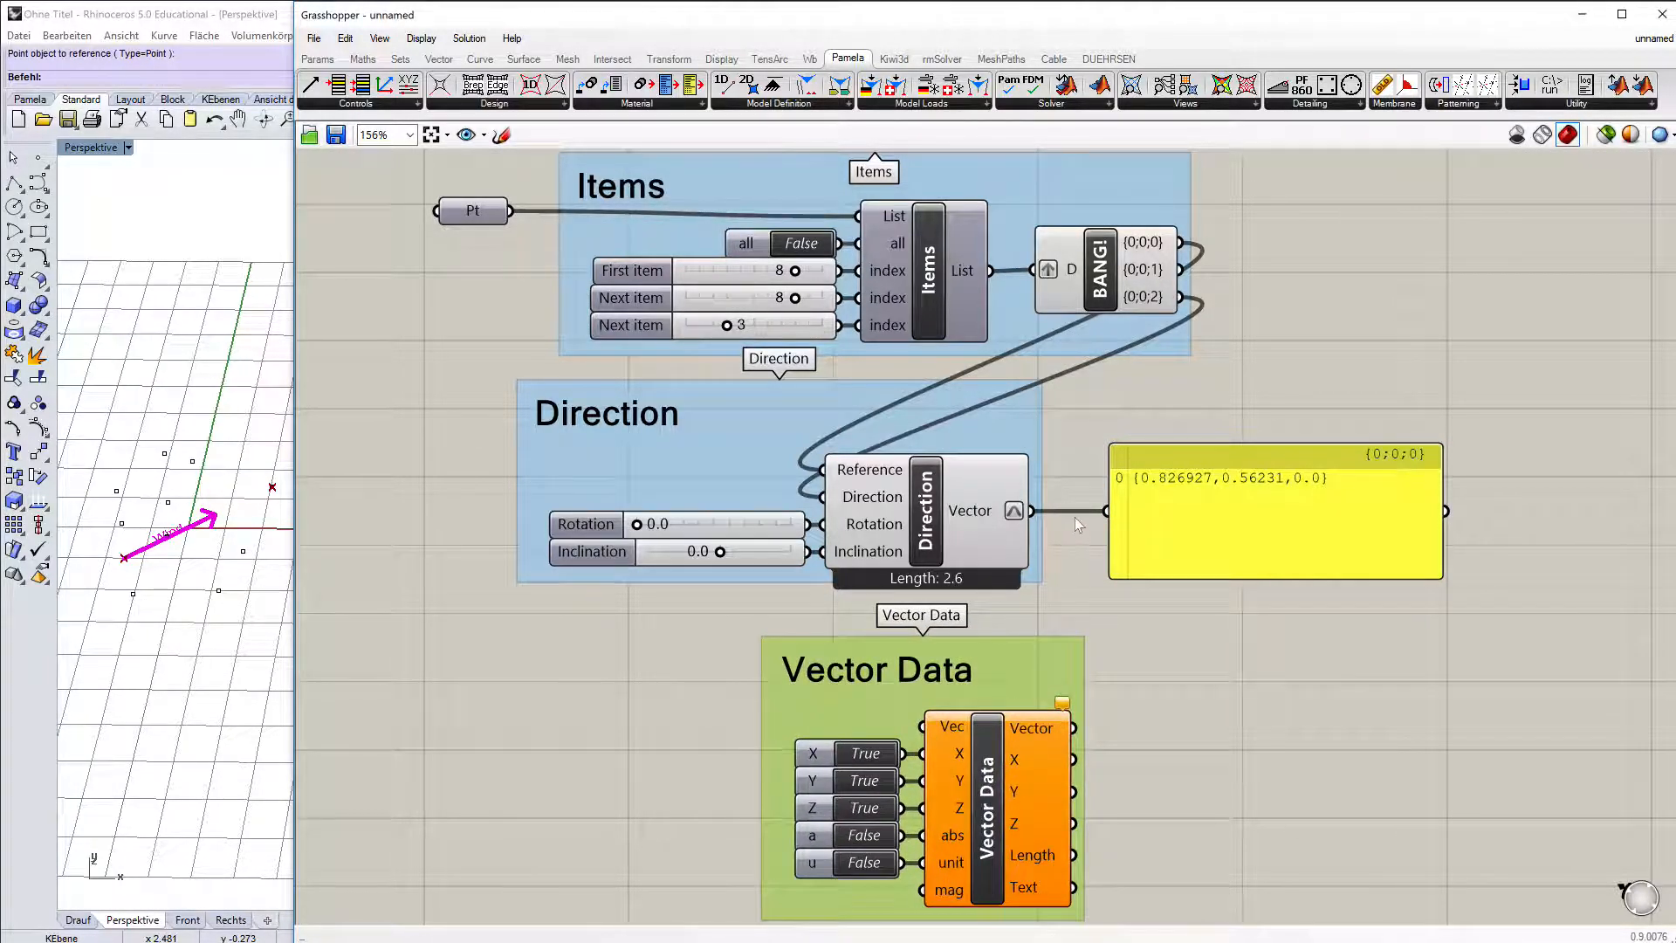
Connect the Direction component's Vector output to Vector Data's Vec input and show Vector Data's Vector output in the panel beside it
{"action": "left_click_drag", "start_coordinate": [1031, 510], "coordinate": [914, 737]}
{"action": "left_click_drag", "start_coordinate": [1075, 727], "coordinate": [1106, 511]}
{"action": "left_click_drag", "start_coordinate": [1189, 456], "coordinate": [1271, 667]}
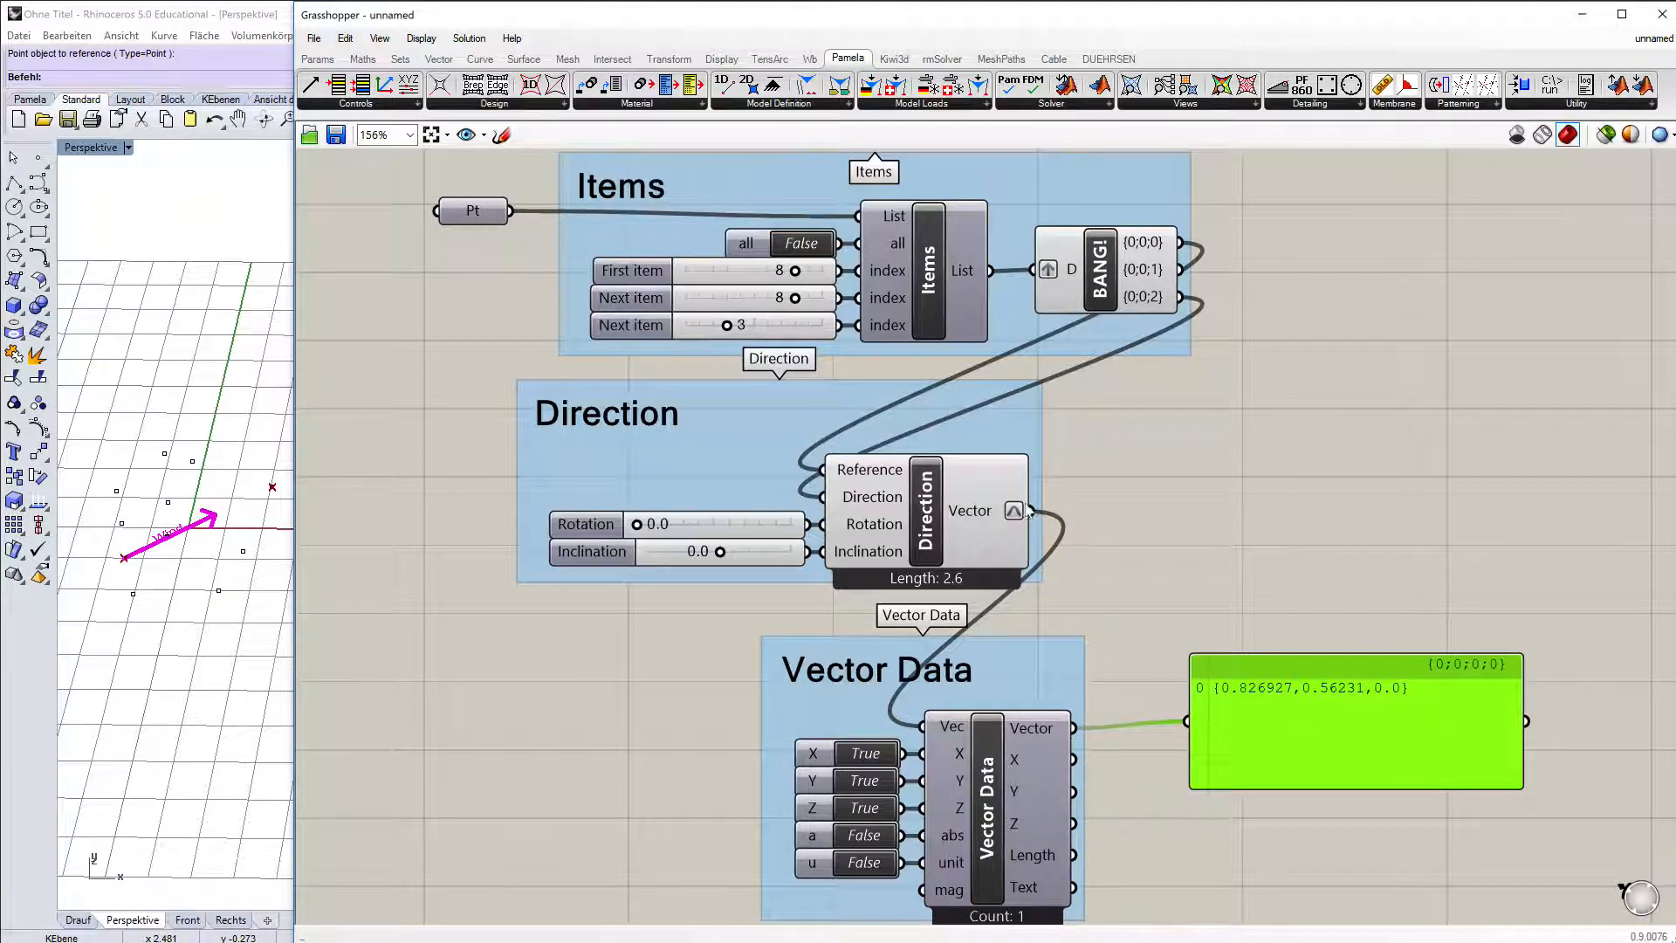
Set the Direction component's Rotation to 17.9 and Inclination to 42.5
{"action": "scroll", "coordinate": [1034, 513], "scroll_direction": "down", "scroll_amount": 2}
{"action": "scroll", "coordinate": [981, 923], "scroll_direction": "up", "scroll_amount": 2}
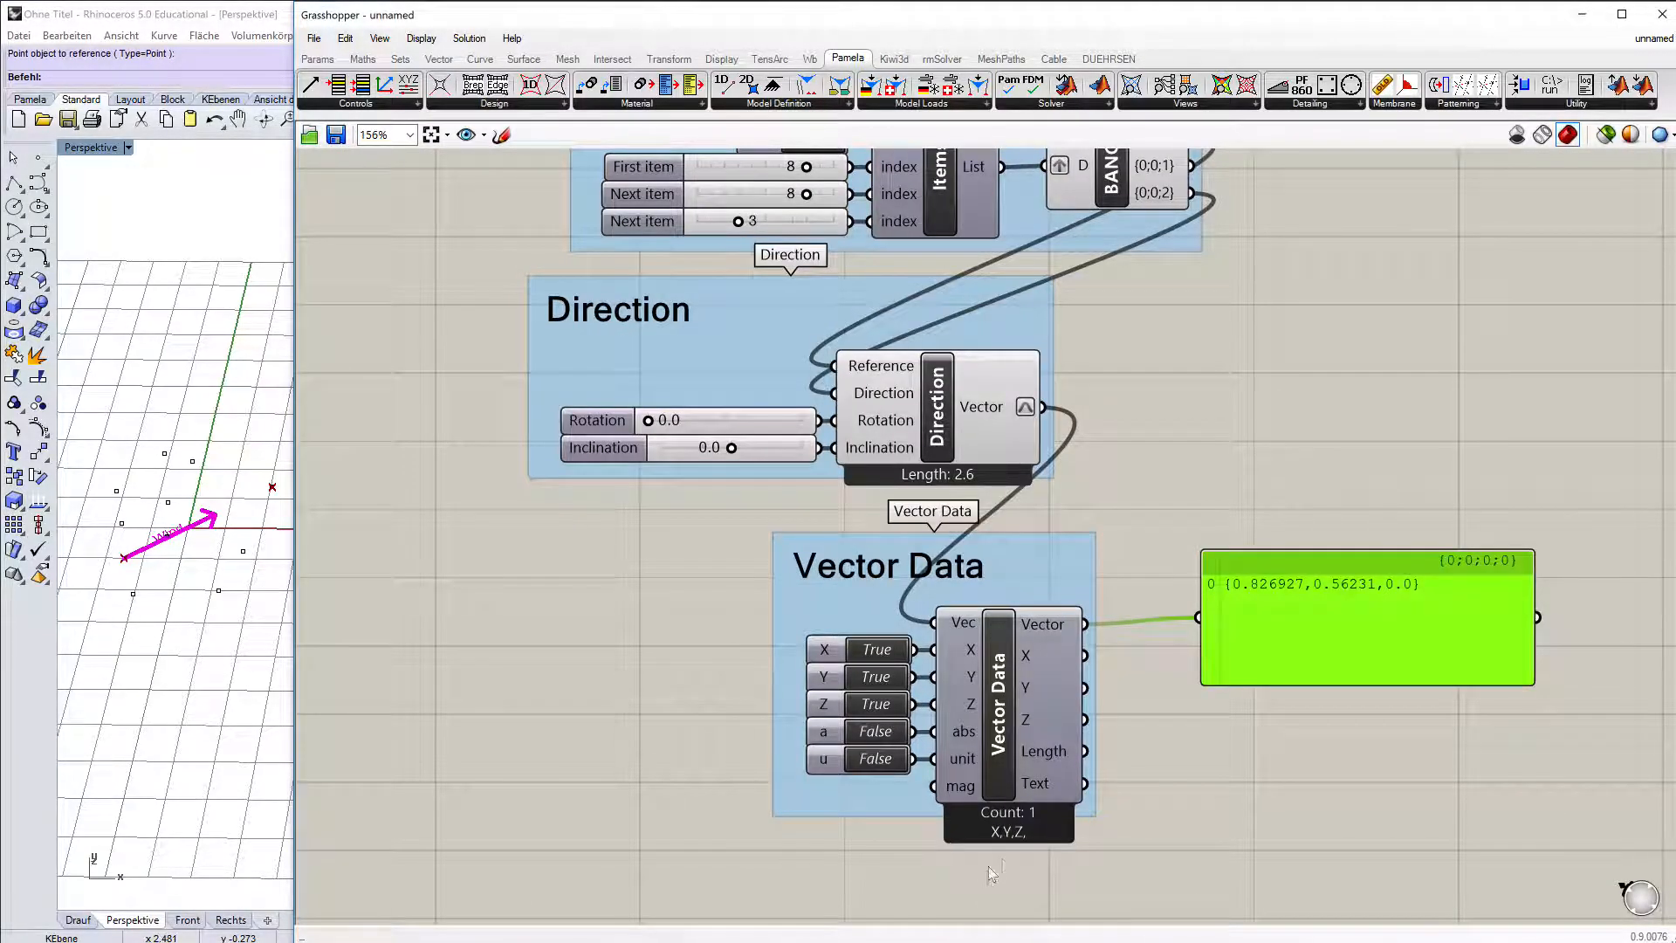
{"action": "scroll", "coordinate": [998, 857], "scroll_direction": "up", "scroll_amount": 1}
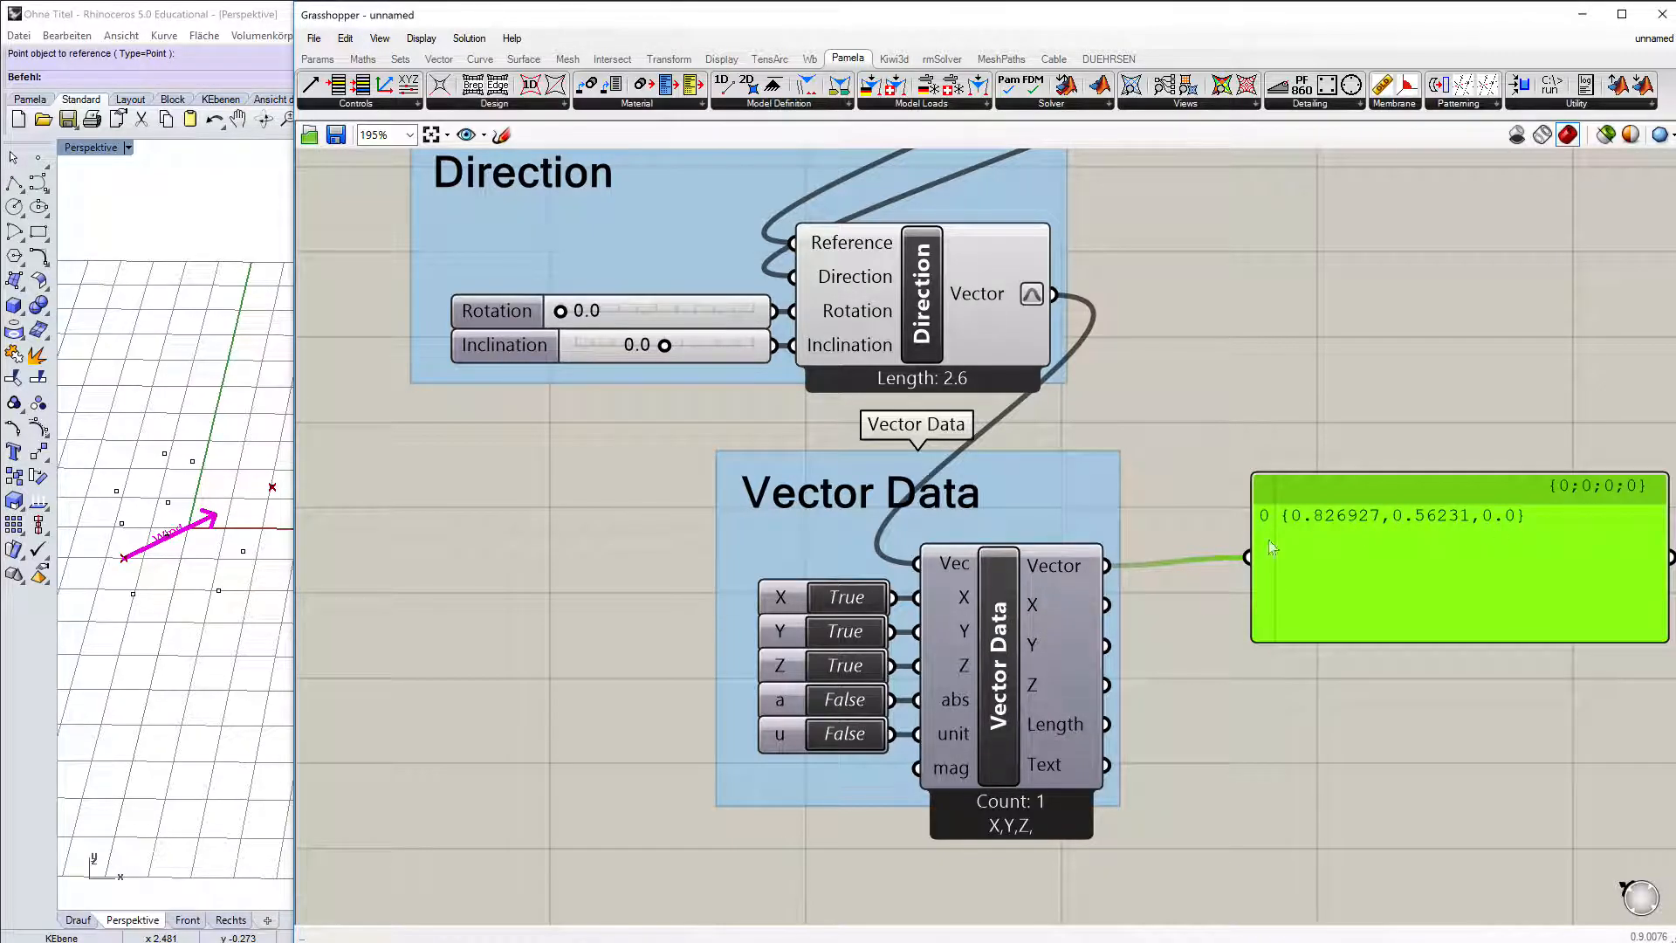
{"action": "mouse_move", "coordinate": [561, 311]}
{"action": "left_mouse_down"}
{"action": "mouse_move", "coordinate": [591, 316]}
{"action": "mouse_move", "coordinate": [571, 314]}
{"action": "left_mouse_up"}
{"action": "left_click_drag", "start_coordinate": [664, 344], "coordinate": [706, 344]}
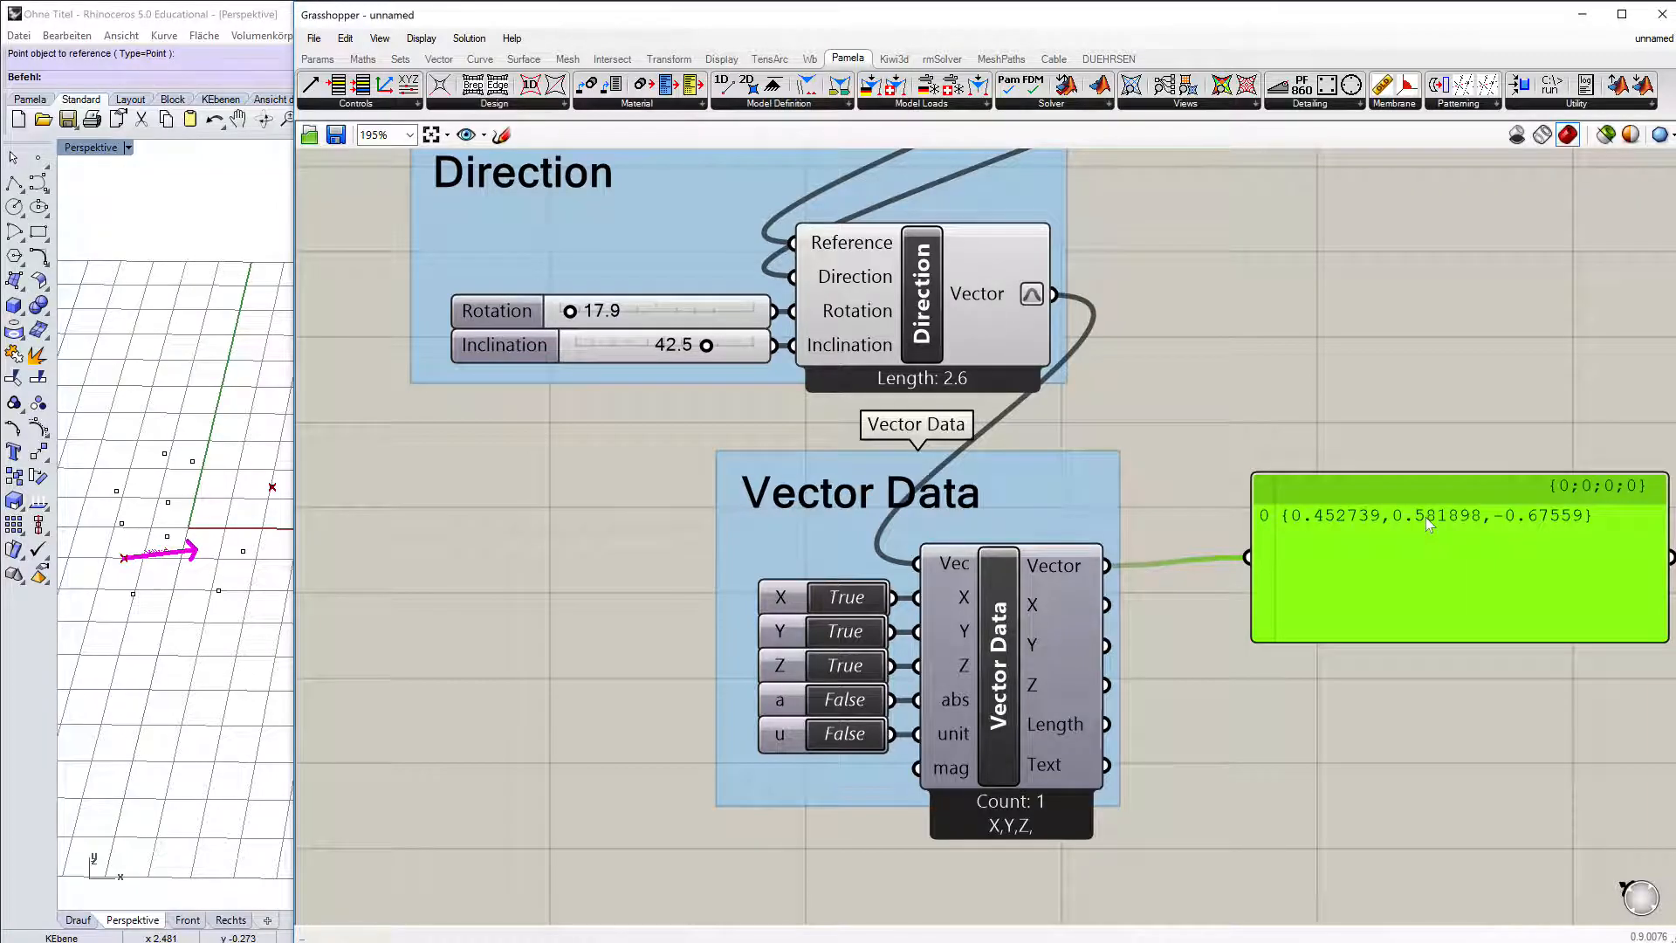
Turn off unitizing on the Direction component's Vector output
{"action": "mouse_move", "coordinate": [1038, 297]}
{"action": "right_click", "coordinate": [1038, 297]}
{"action": "left_click", "coordinate": [1098, 429]}
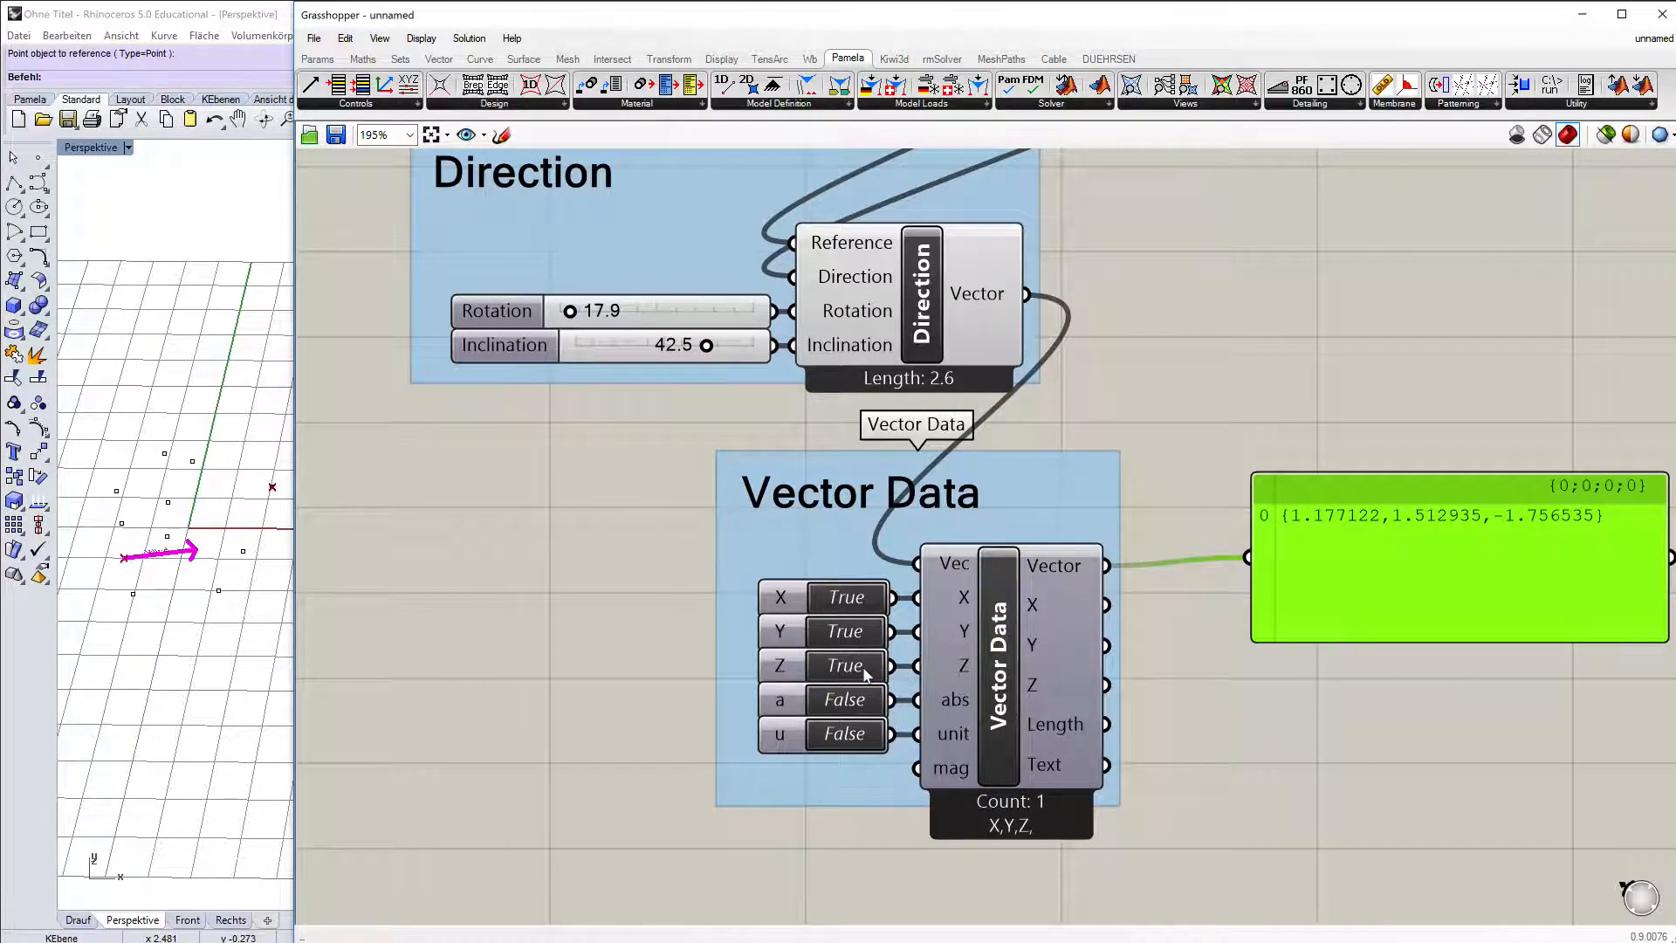
Switch Vector Data's X and Y toggles to False and show its Z, X and Vector outputs one after another in the panel
{"action": "double_click", "coordinate": [845, 597]}
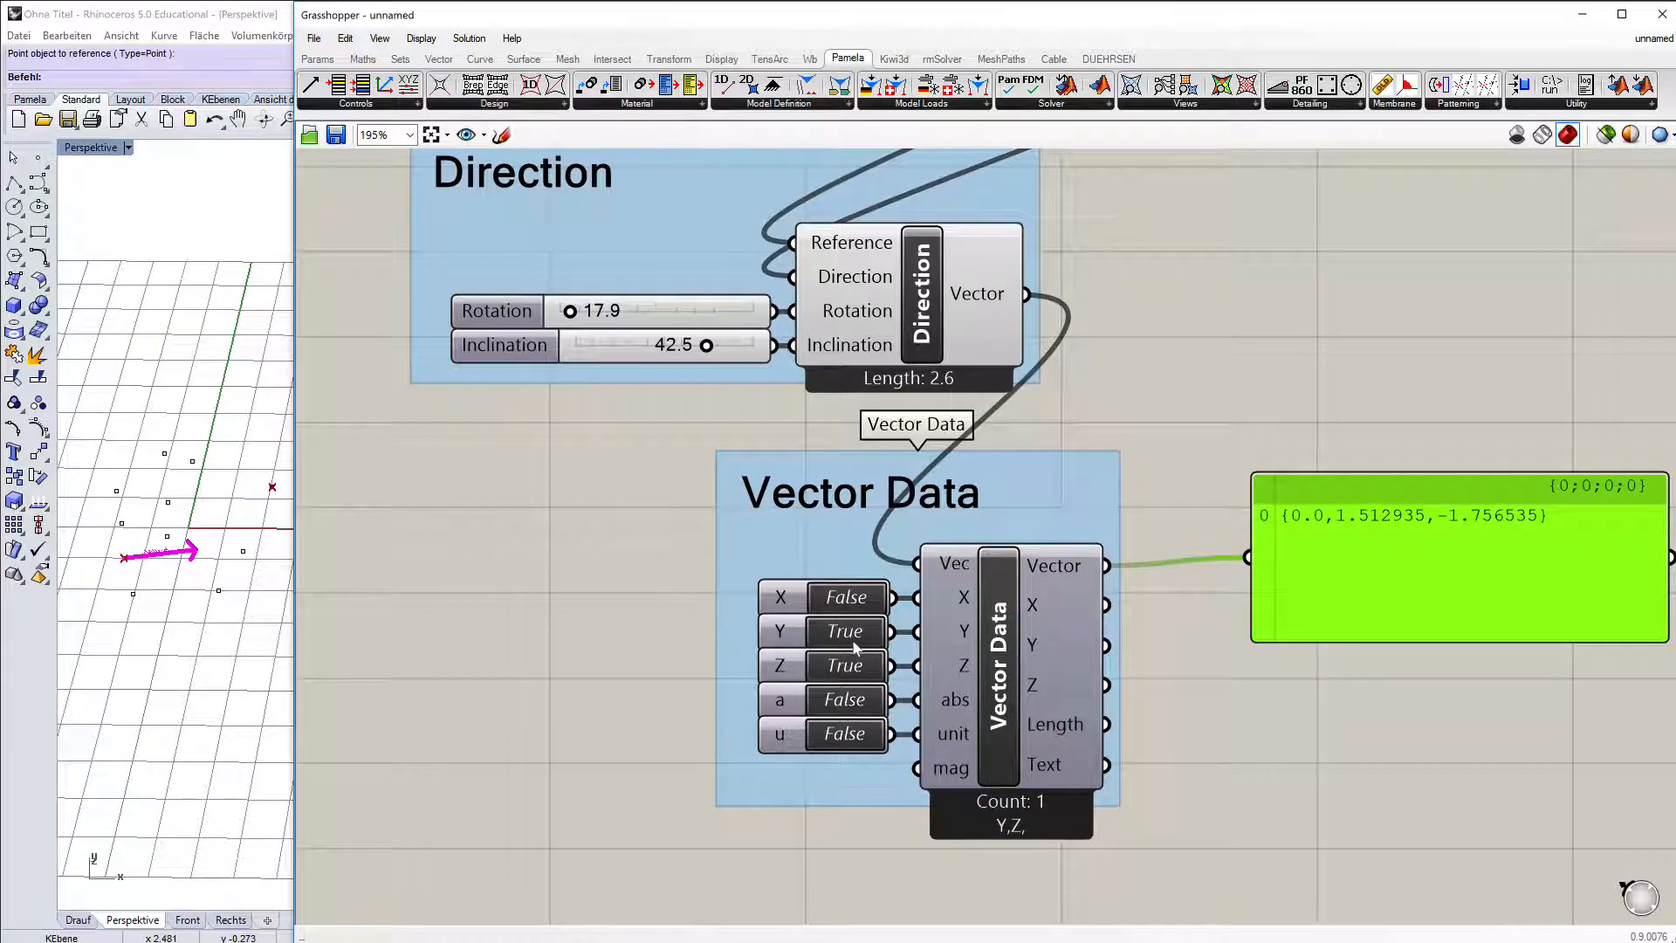
{"action": "double_click", "coordinate": [851, 640]}
{"action": "left_click_drag", "start_coordinate": [1106, 686], "coordinate": [1249, 557]}
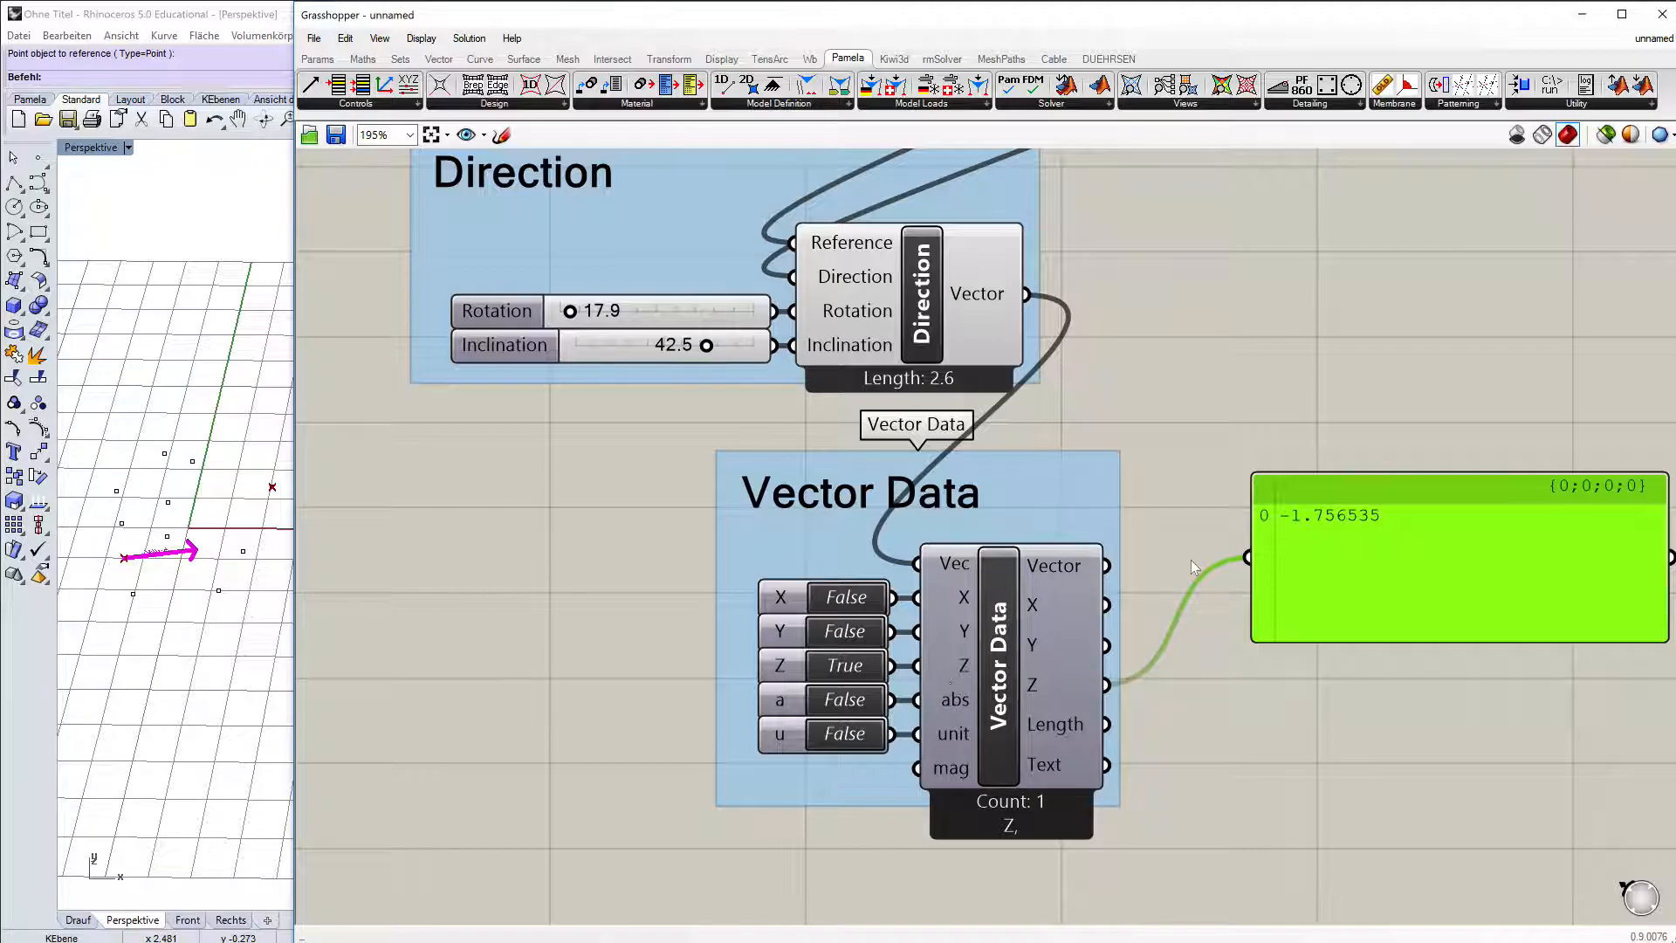
{"action": "left_click_drag", "start_coordinate": [1107, 604], "coordinate": [1249, 557]}
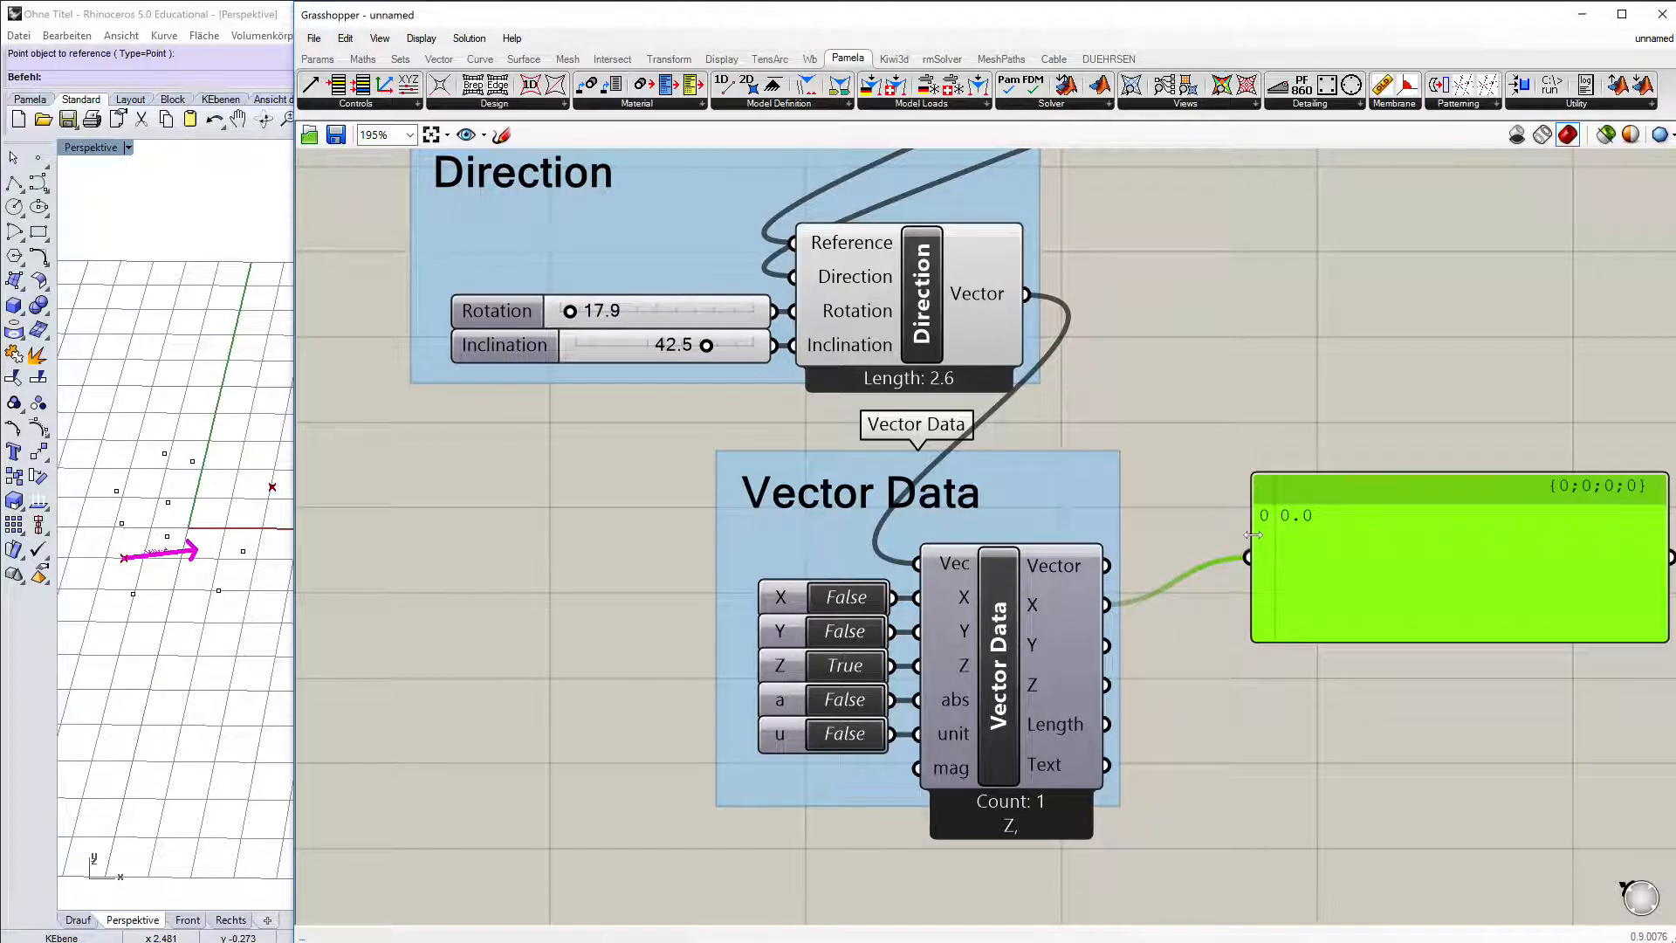
{"action": "left_click_drag", "start_coordinate": [1107, 566], "coordinate": [1249, 556]}
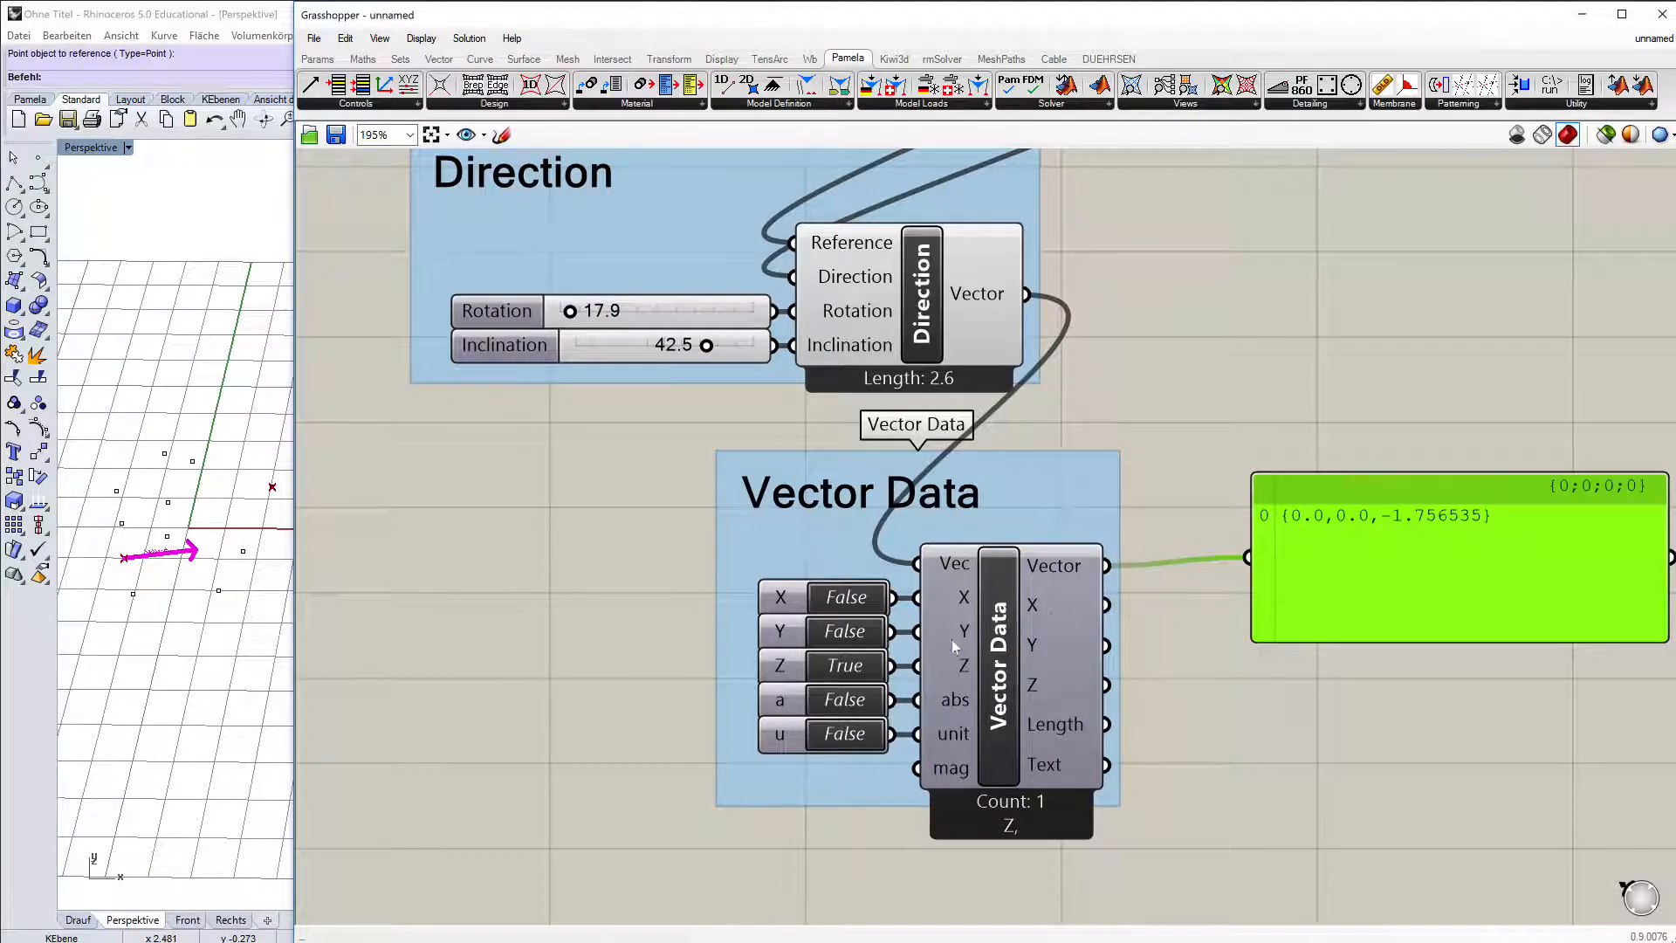
Switch the Z toggle to False and X and Y to True, then try unitizing with the u toggle and reset it to False
{"action": "double_click", "coordinate": [847, 666]}
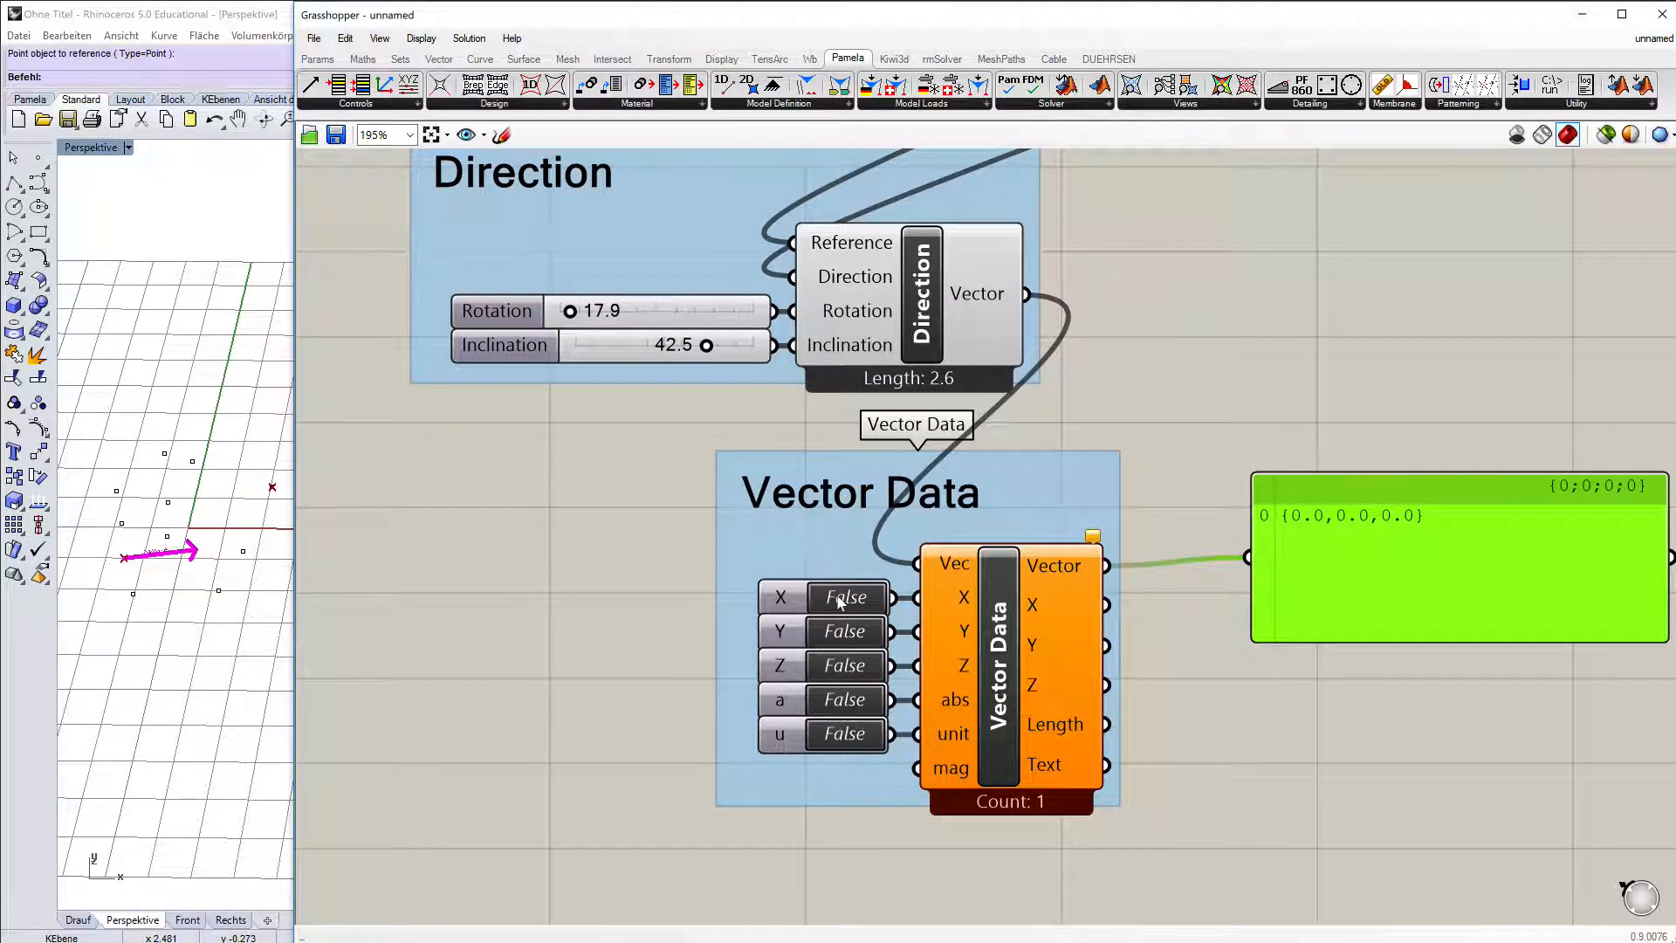
{"action": "double_click", "coordinate": [843, 597]}
{"action": "double_click", "coordinate": [846, 633]}
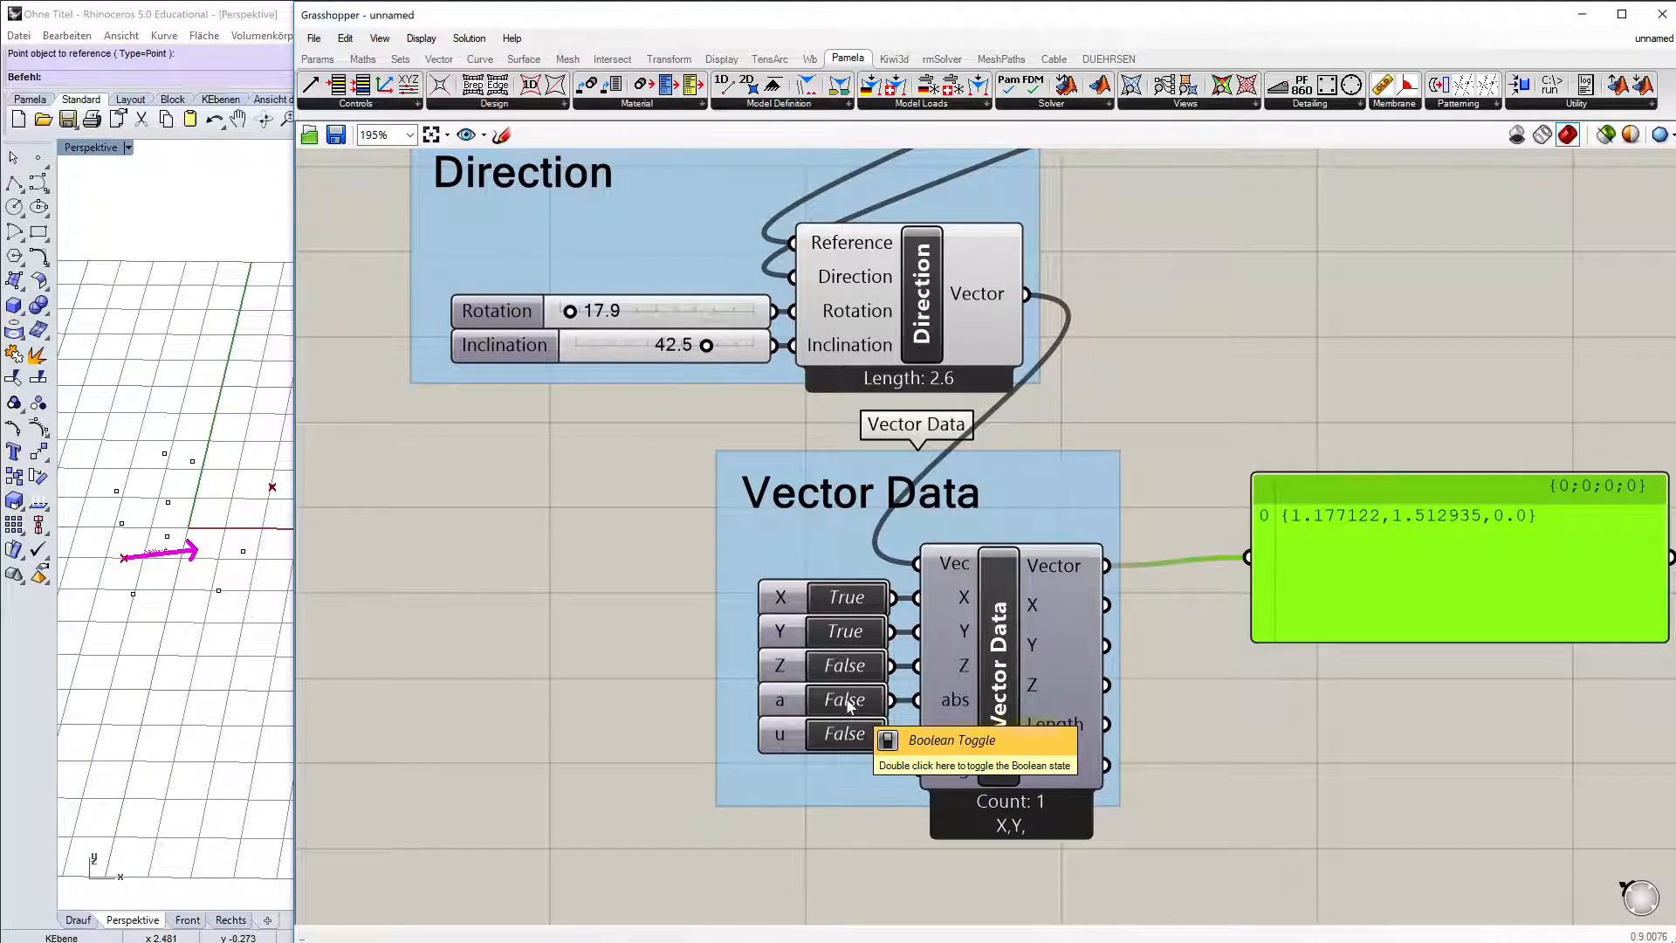
{"action": "double_click", "coordinate": [845, 738]}
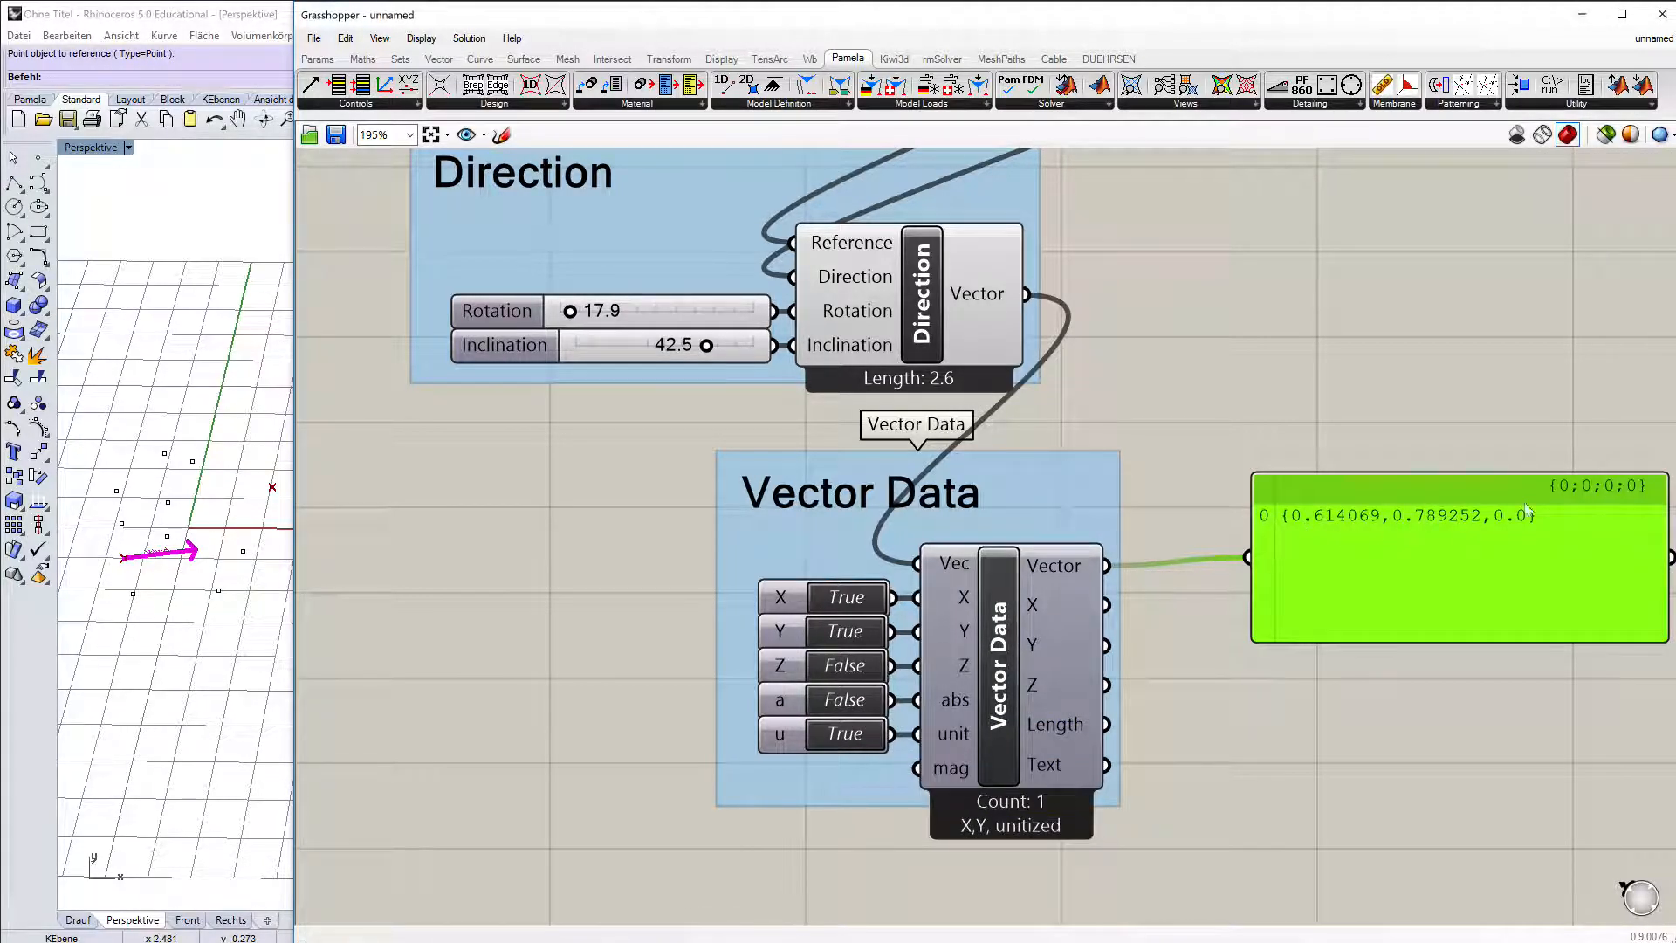
{"action": "double_click", "coordinate": [866, 740]}
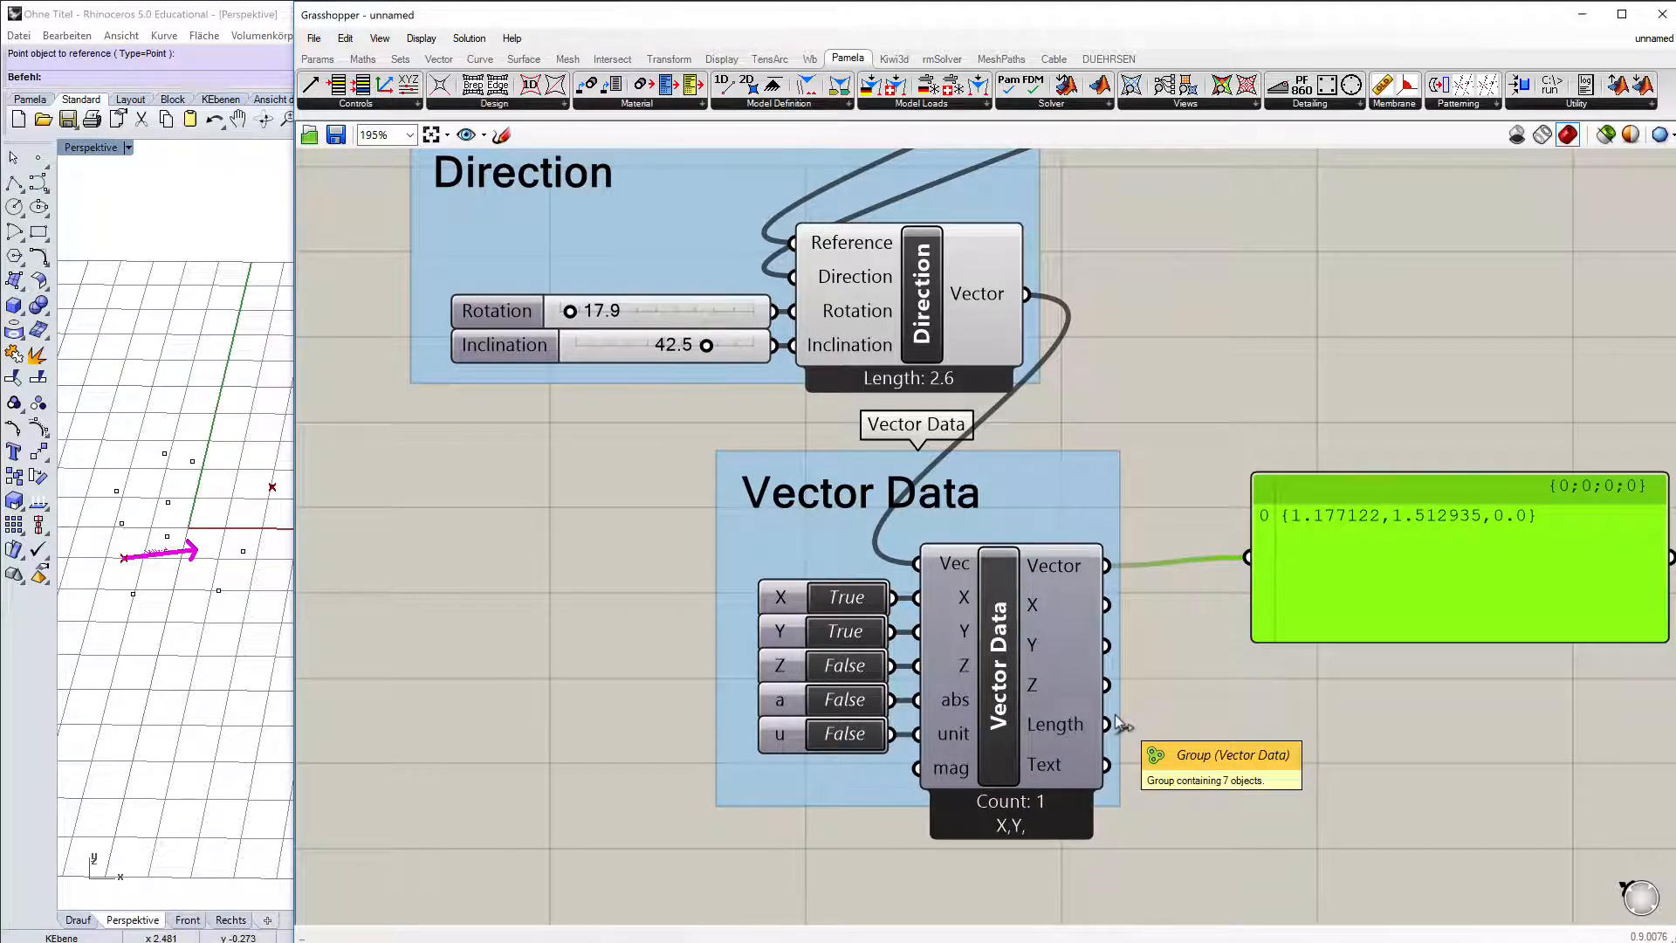
Show Vector Data's Text output in the panel and move the panel down beside that output
{"action": "mouse_move", "coordinate": [1047, 770]}
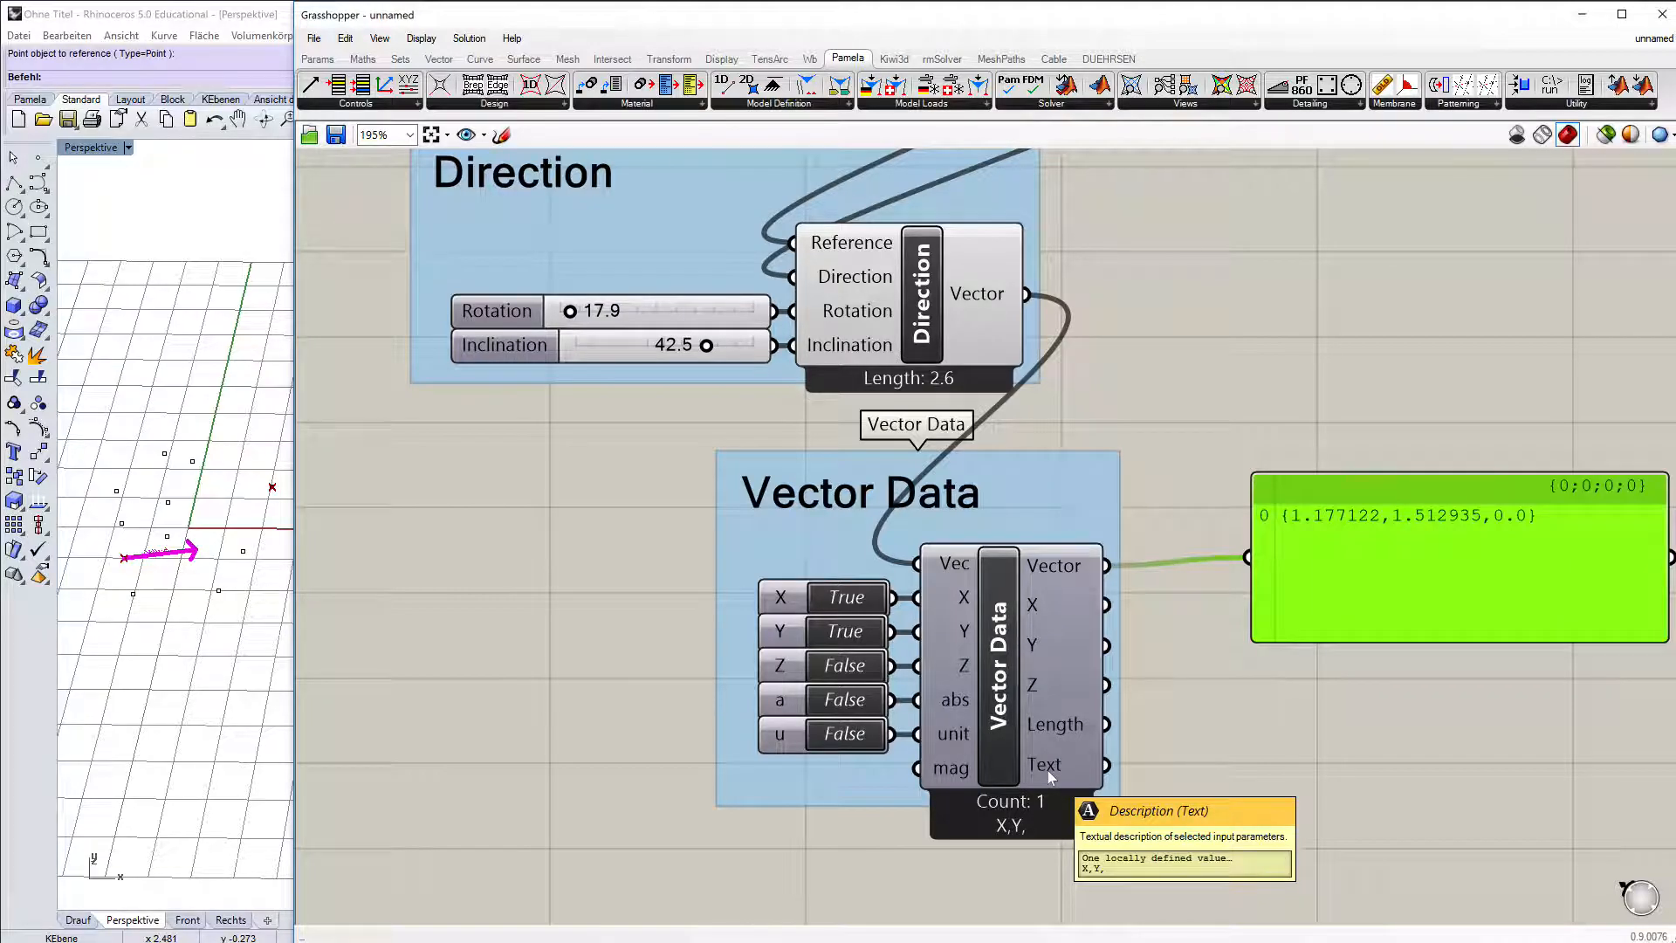
{"action": "left_click_drag", "start_coordinate": [1106, 767], "coordinate": [1248, 556]}
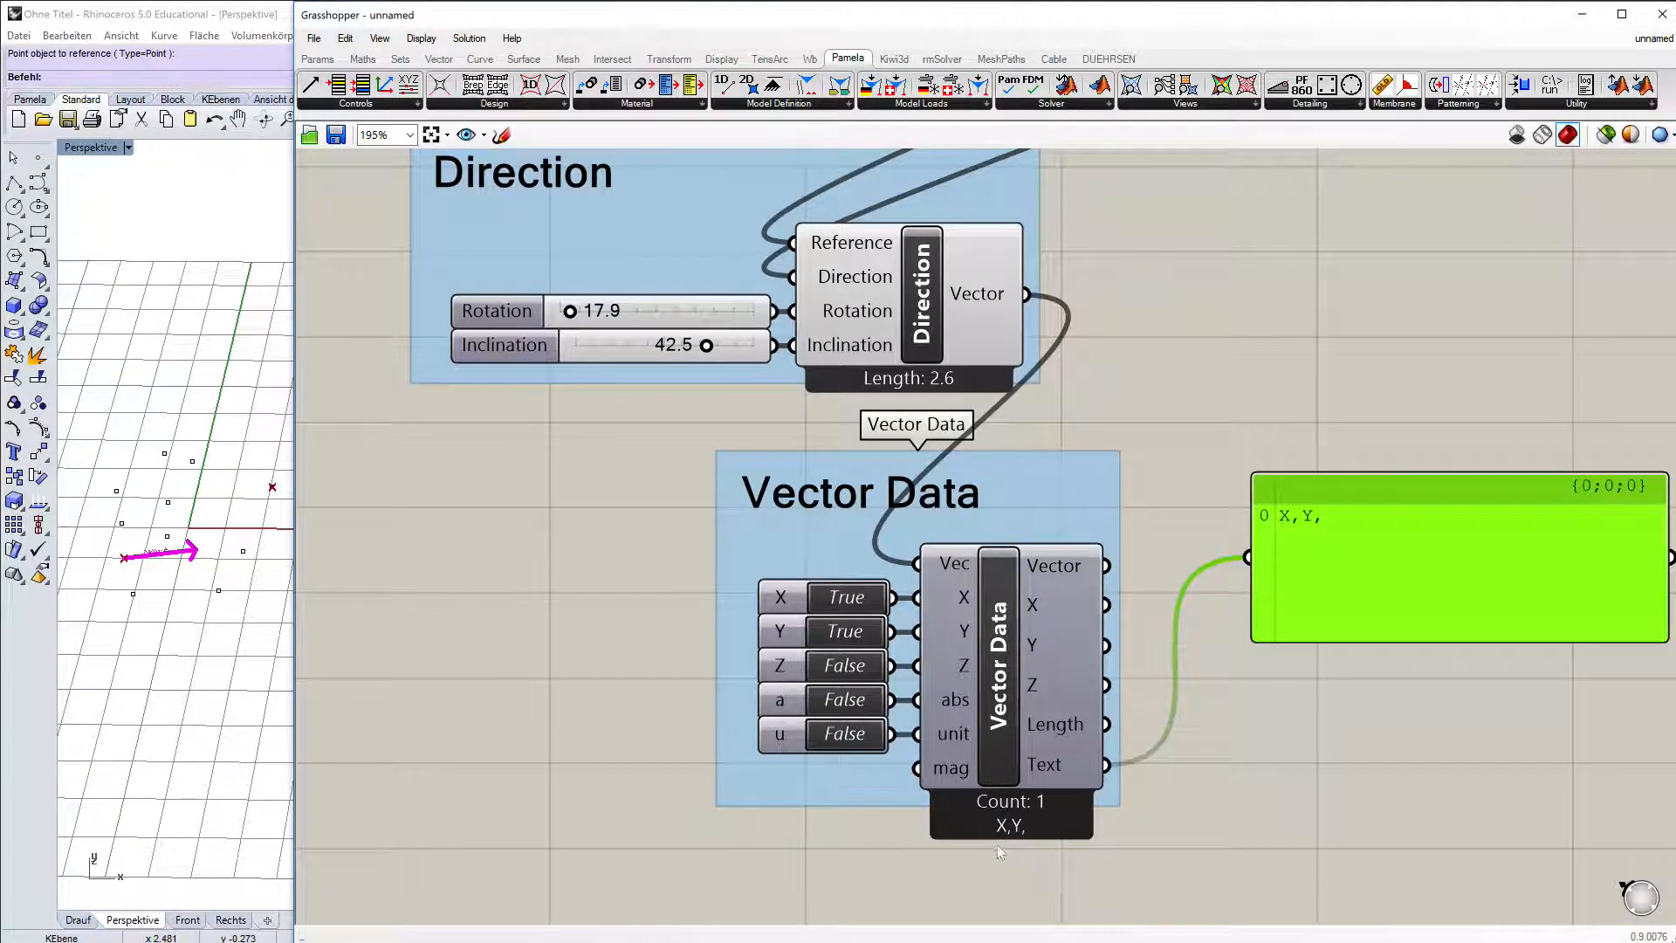
{"action": "left_click_drag", "start_coordinate": [1311, 499], "coordinate": [1275, 631]}
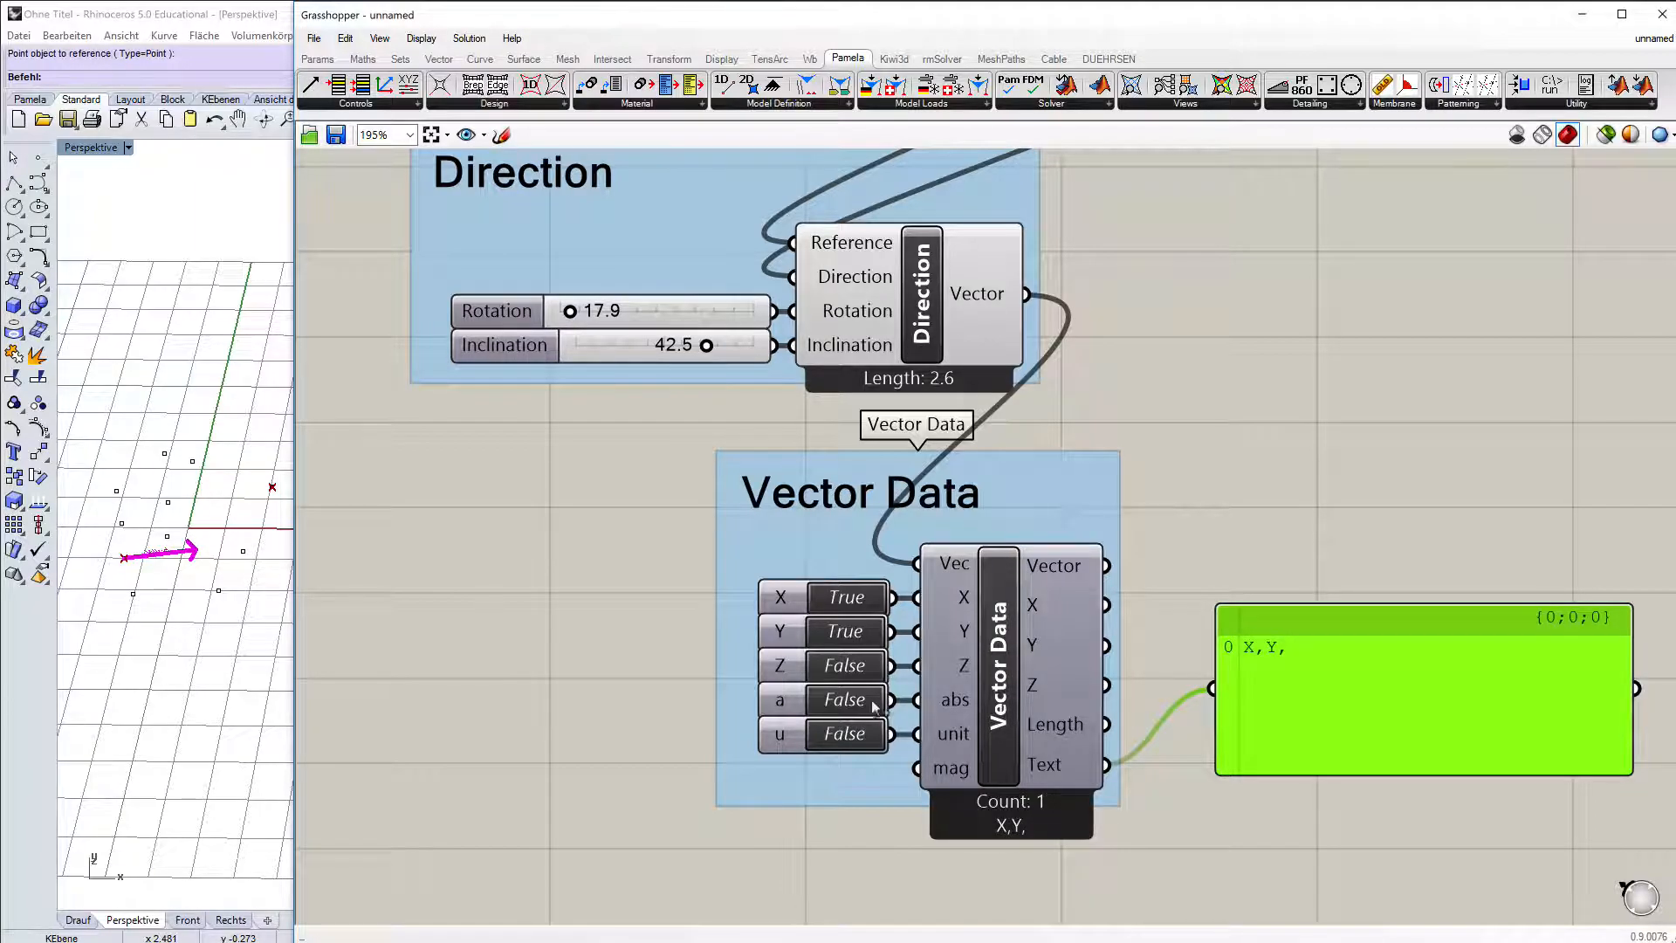
Switch Vector Data's Z toggle to True and its X and Y toggles to False
{"action": "left_click", "coordinate": [836, 667]}
{"action": "left_click", "coordinate": [847, 634]}
{"action": "left_click", "coordinate": [856, 599]}
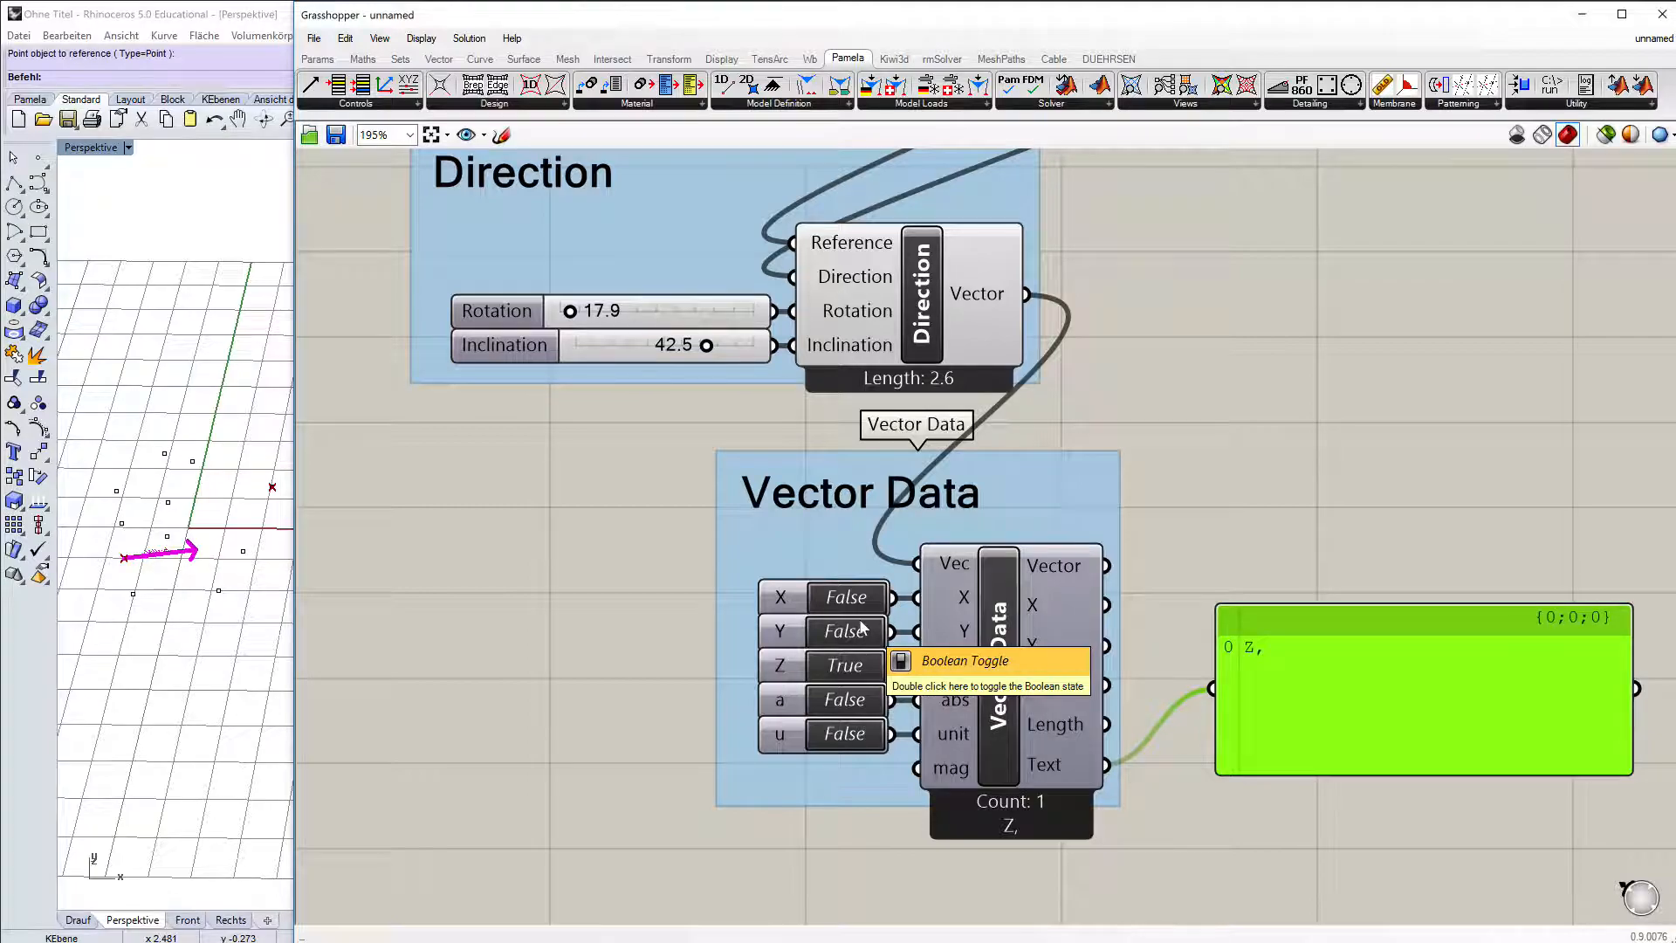
{"action": "scroll", "coordinate": [862, 627], "scroll_direction": "down", "scroll_amount": 3}
{"action": "scroll", "coordinate": [857, 425], "scroll_direction": "up", "scroll_amount": 1}
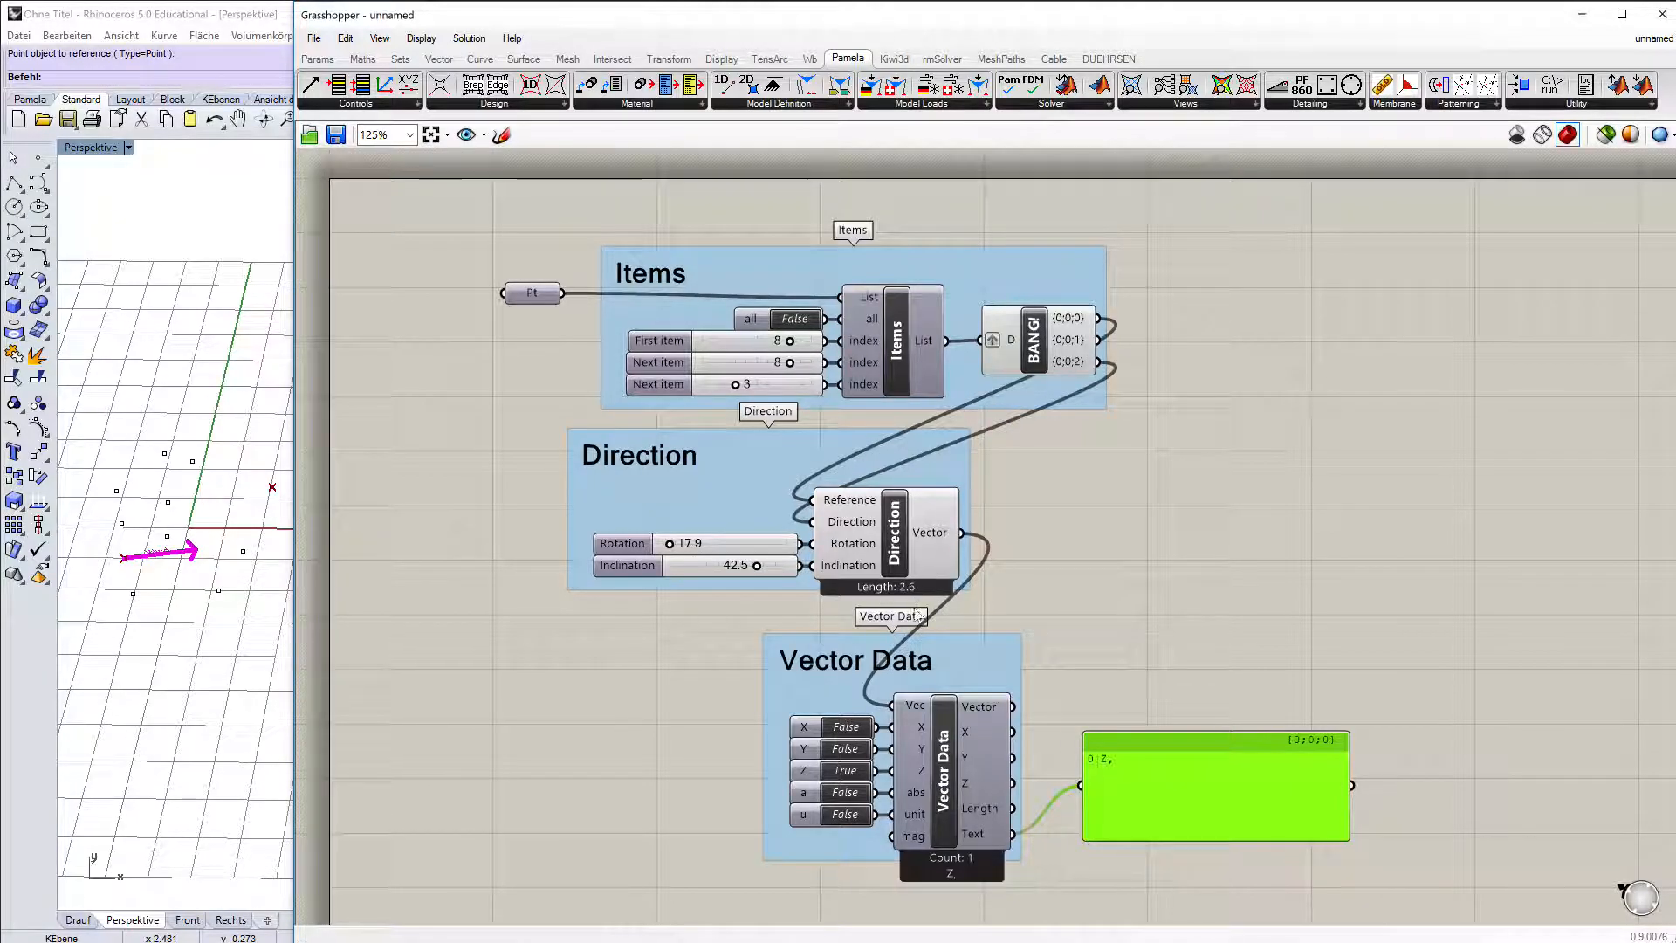
{"action": "scroll", "coordinate": [960, 878], "scroll_direction": "up", "scroll_amount": 3}
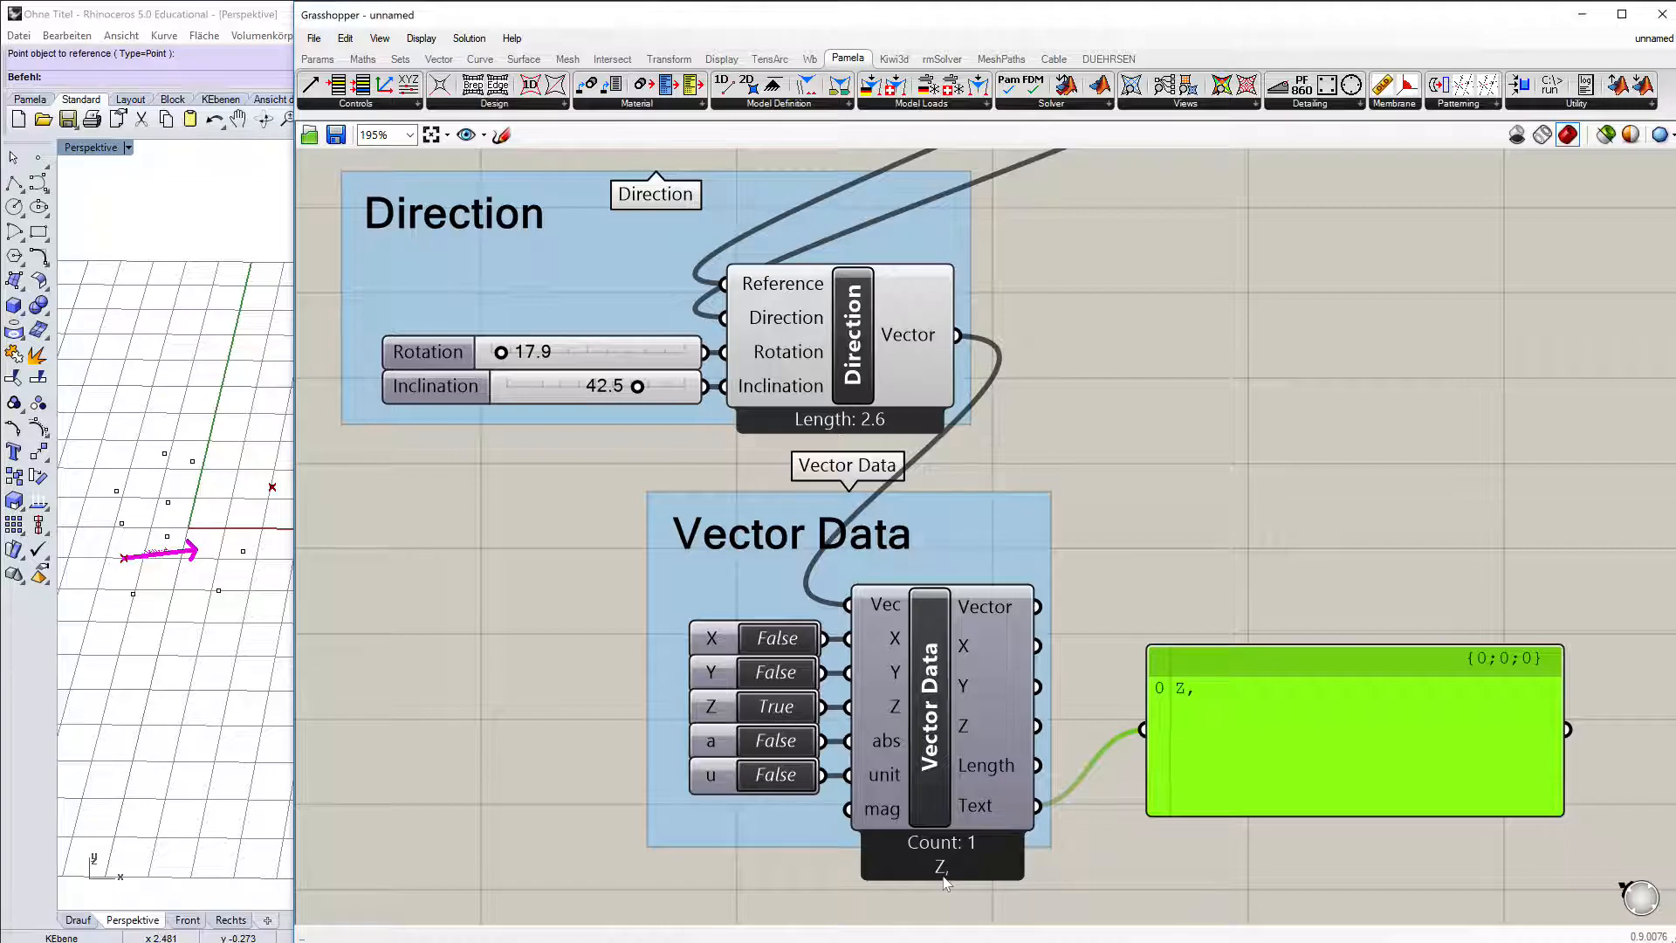
{"action": "scroll", "coordinate": [945, 881], "scroll_direction": "down", "scroll_amount": 1}
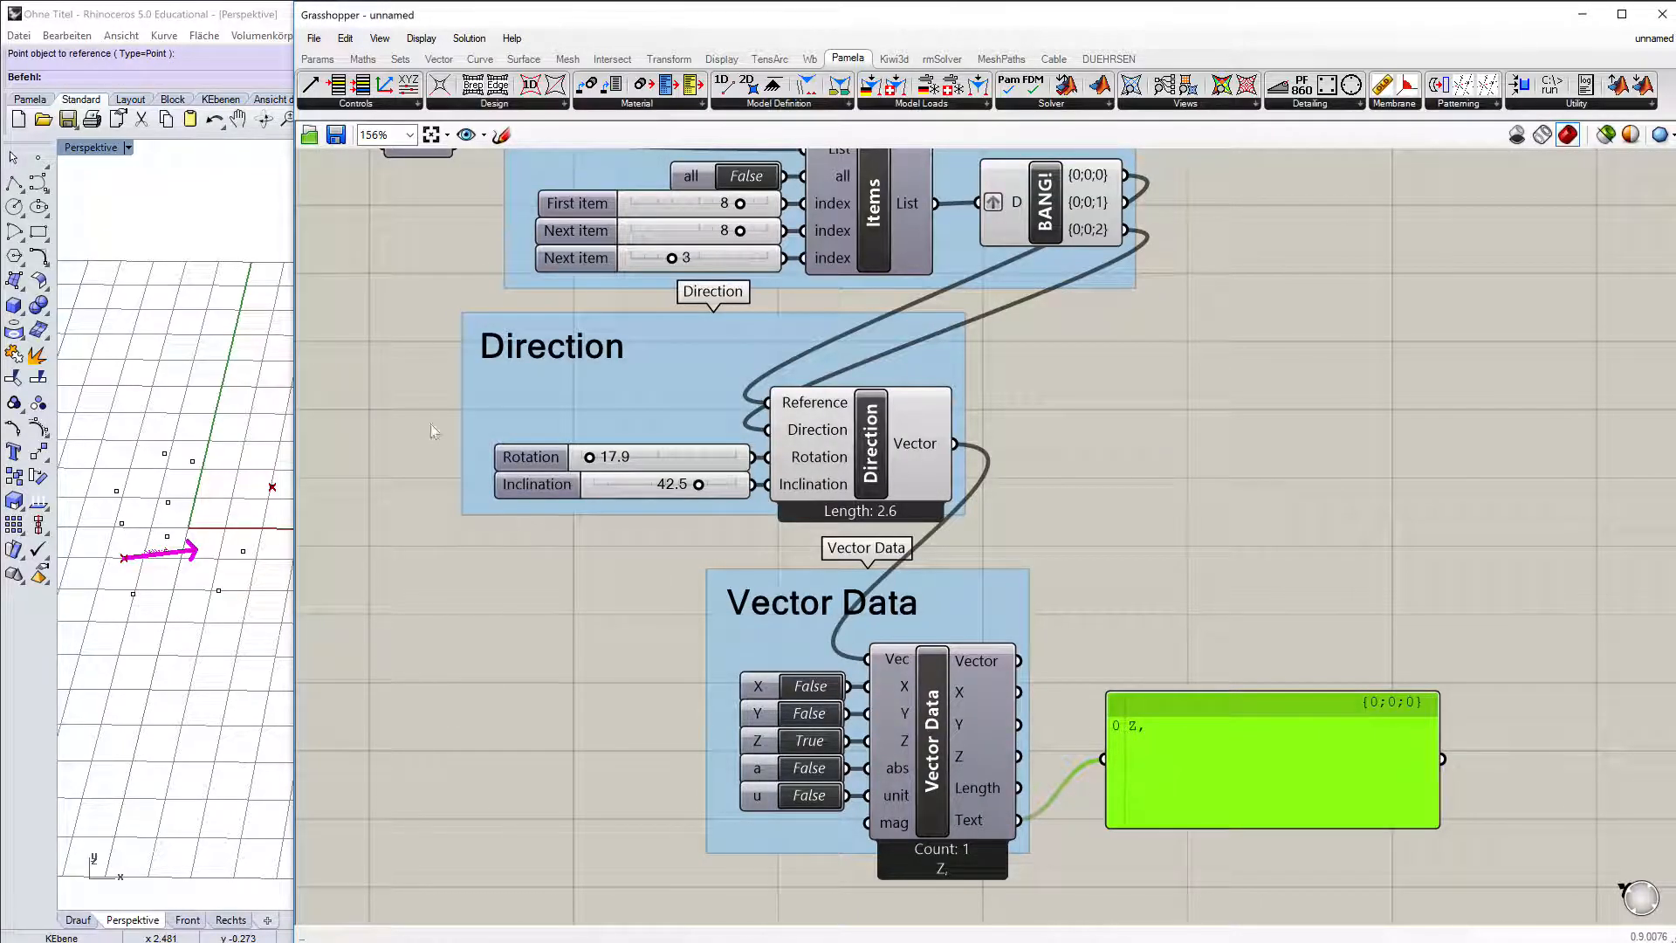